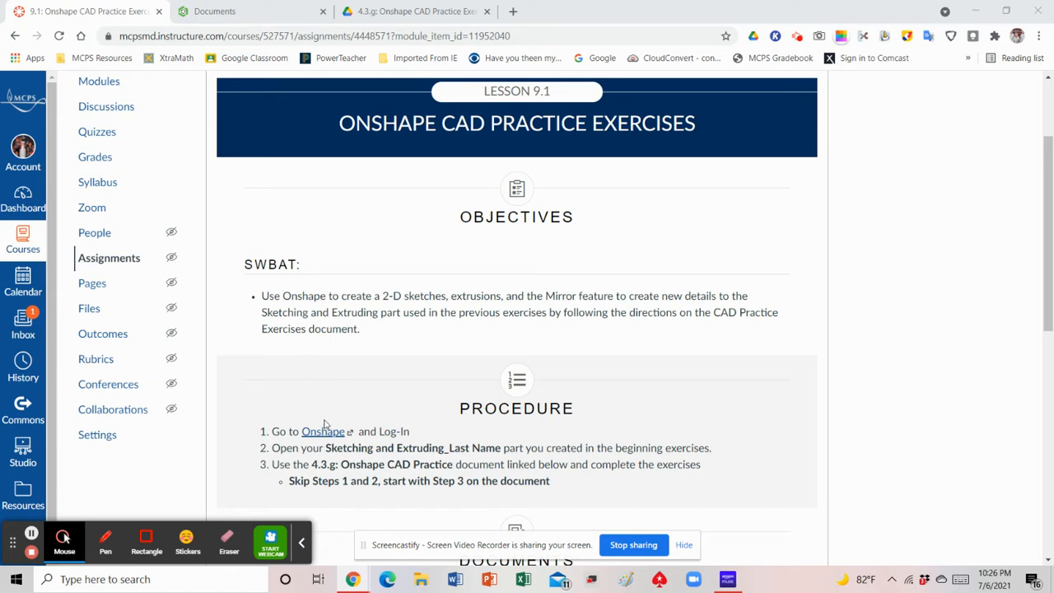
Switch from the assignment page to Onshape and open the Sketching and Extruding document whose name ends in 2
scroll(334, 406, down, 1)
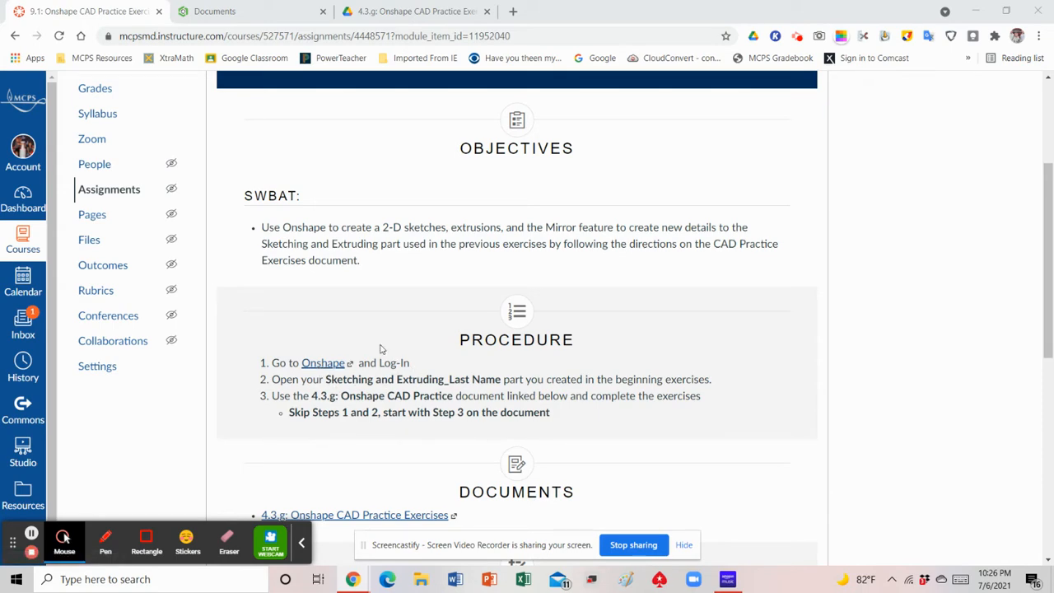
click(245, 12)
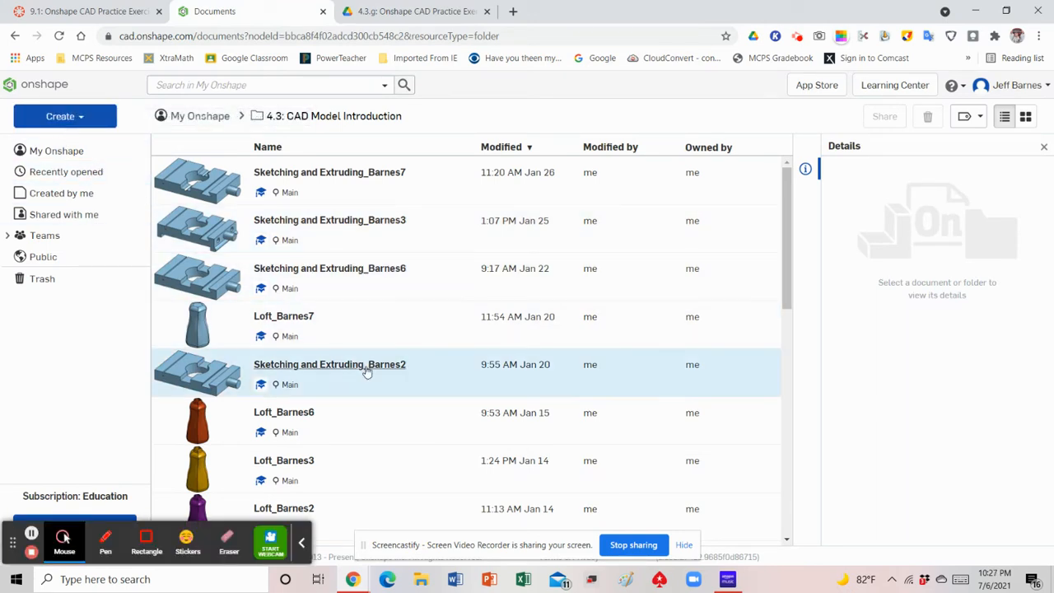
click(334, 368)
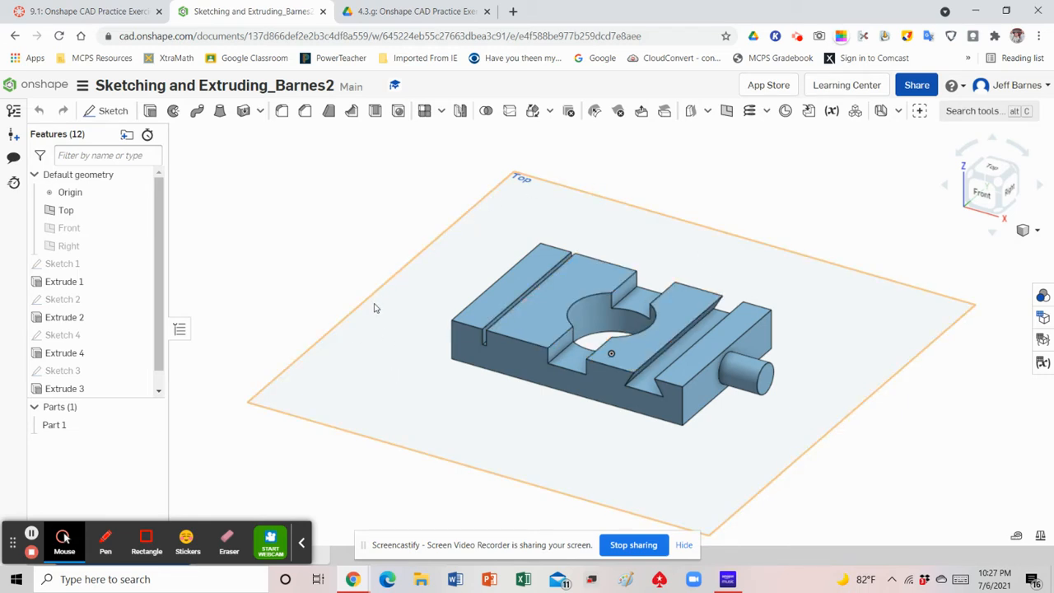
Return to the assignment page and open the linked 4.3.g: Onshape CAD Practice Exercises document
click(70, 14)
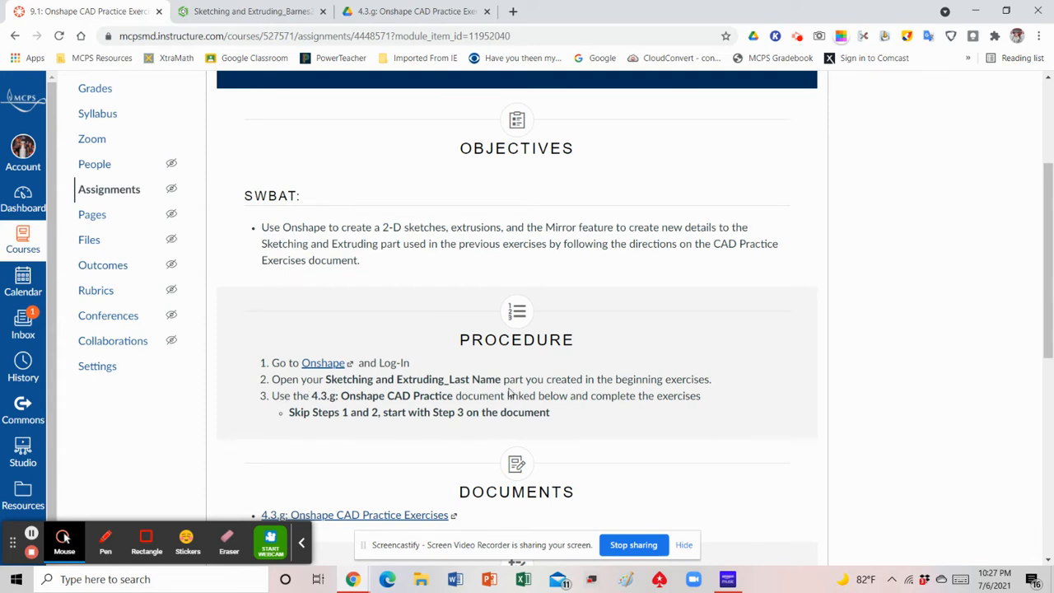
scroll(537, 371, down, 1)
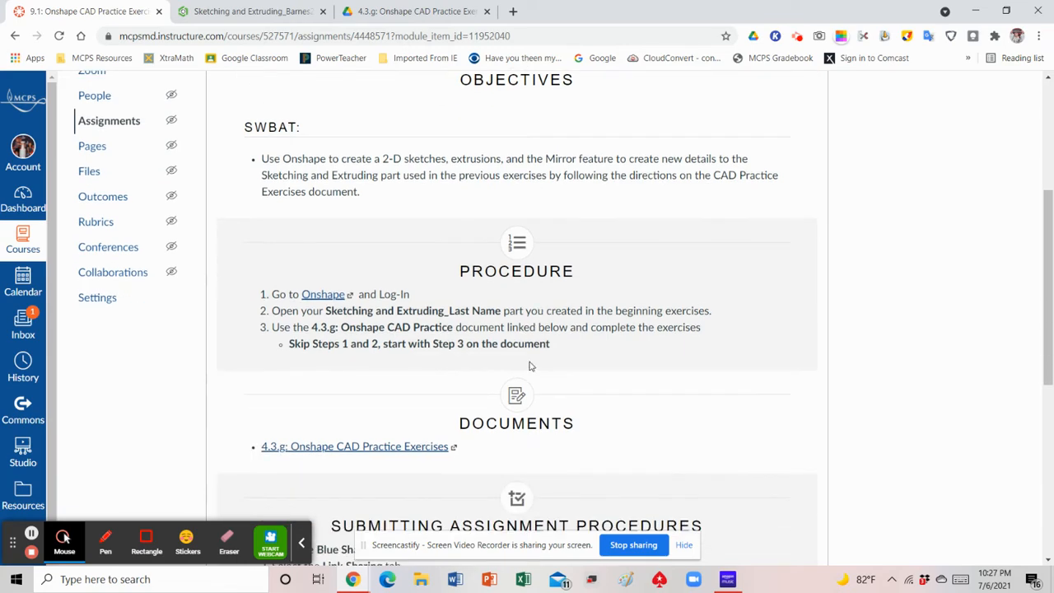
click(386, 449)
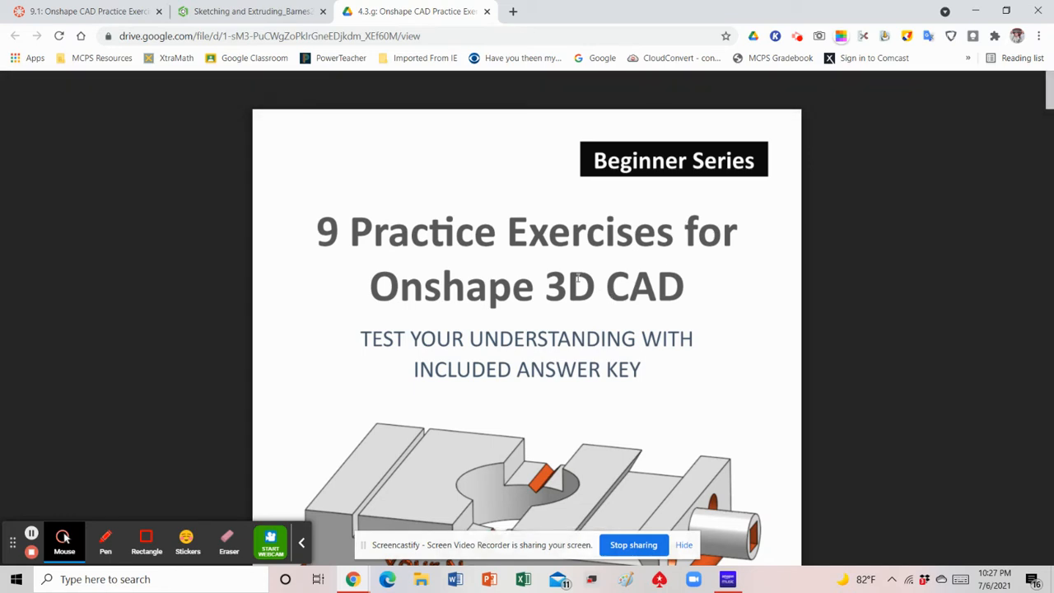
Examine the finished model on the exercise document's cover and check the assignment procedure for the starting step
scroll(578, 278, down, 1)
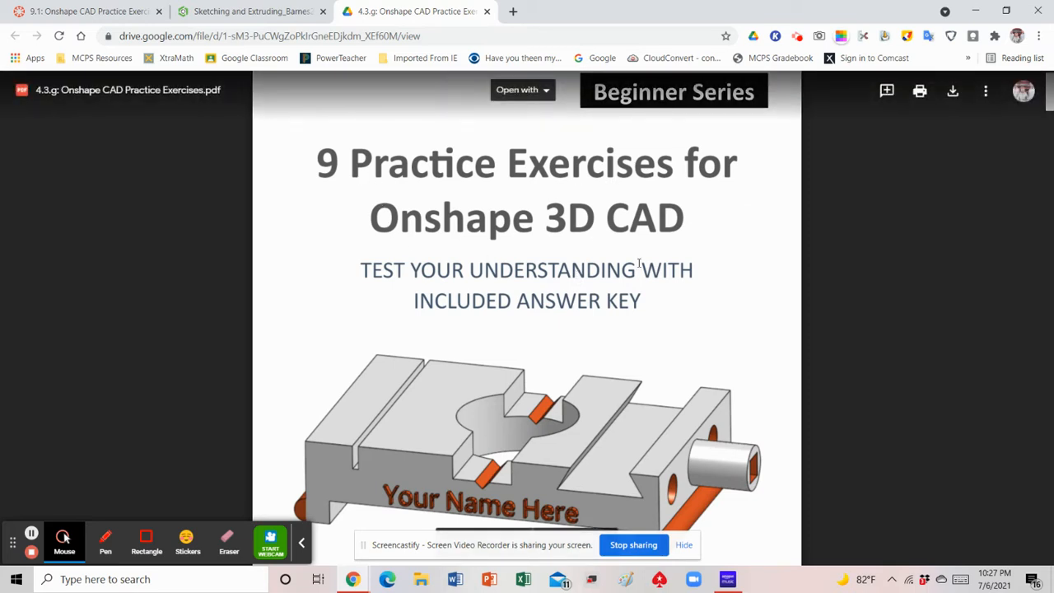
scroll(640, 264, down, 1)
scroll(659, 268, down, 1)
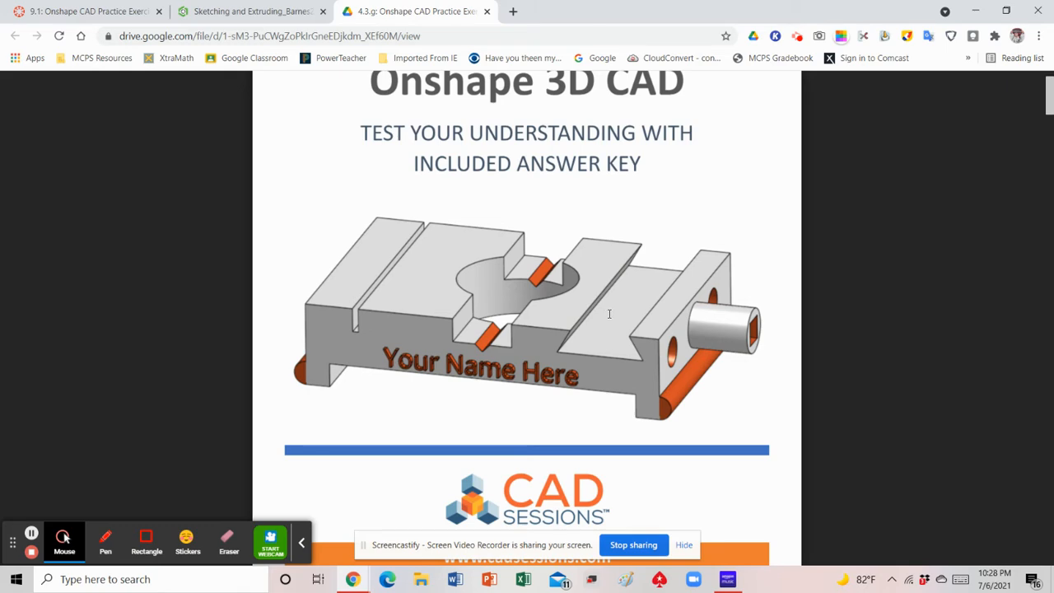
scroll(608, 314, down, 1)
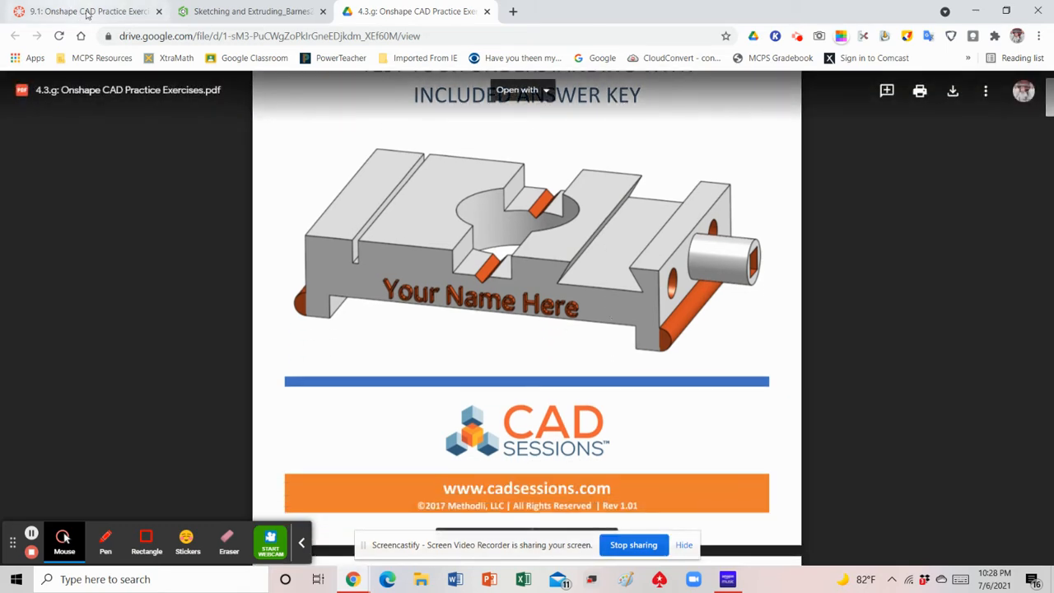
click(70, 10)
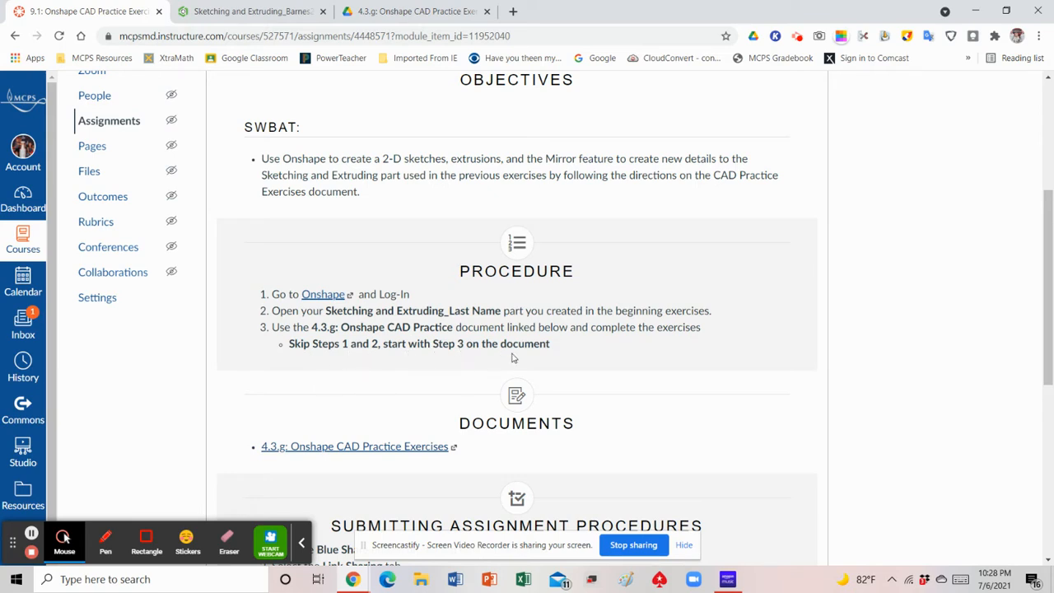
Go back to the exercise document and look through its table of contents, introduction, Step 1 and Step 2
click(412, 11)
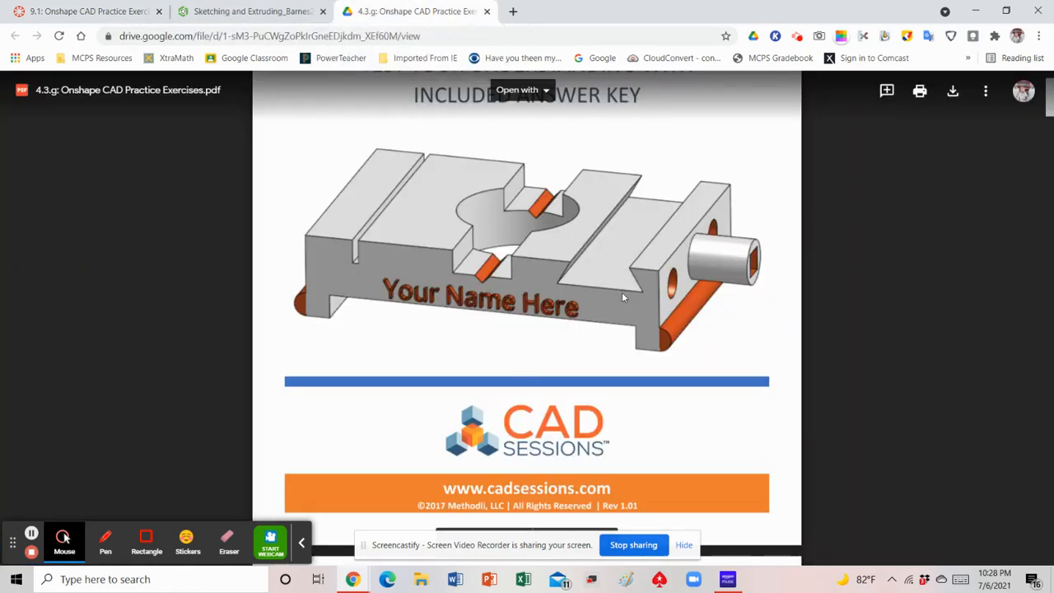
scroll(579, 309, down, 7)
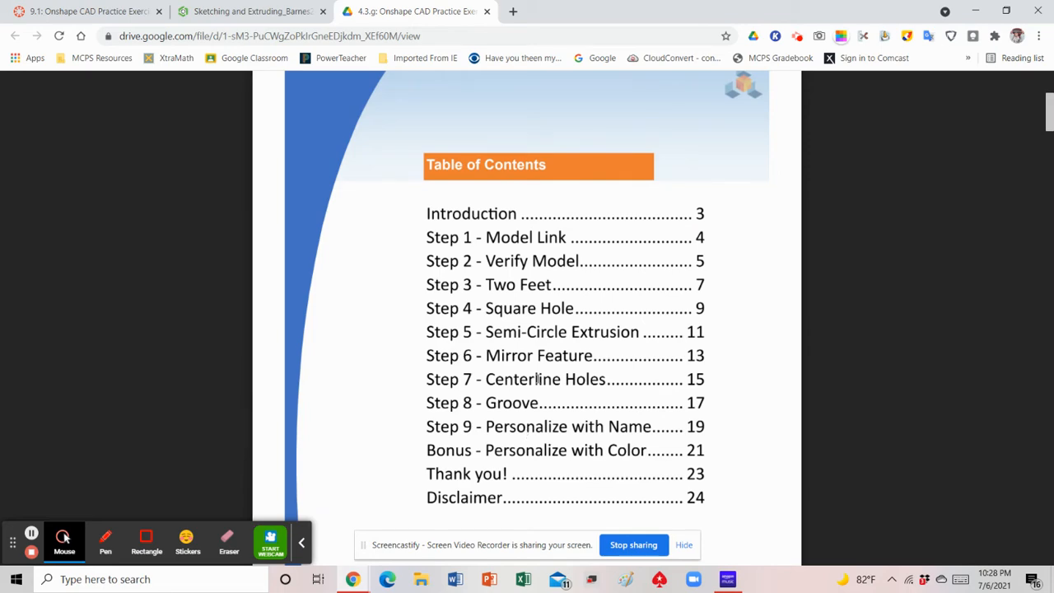
scroll(543, 336, down, 6)
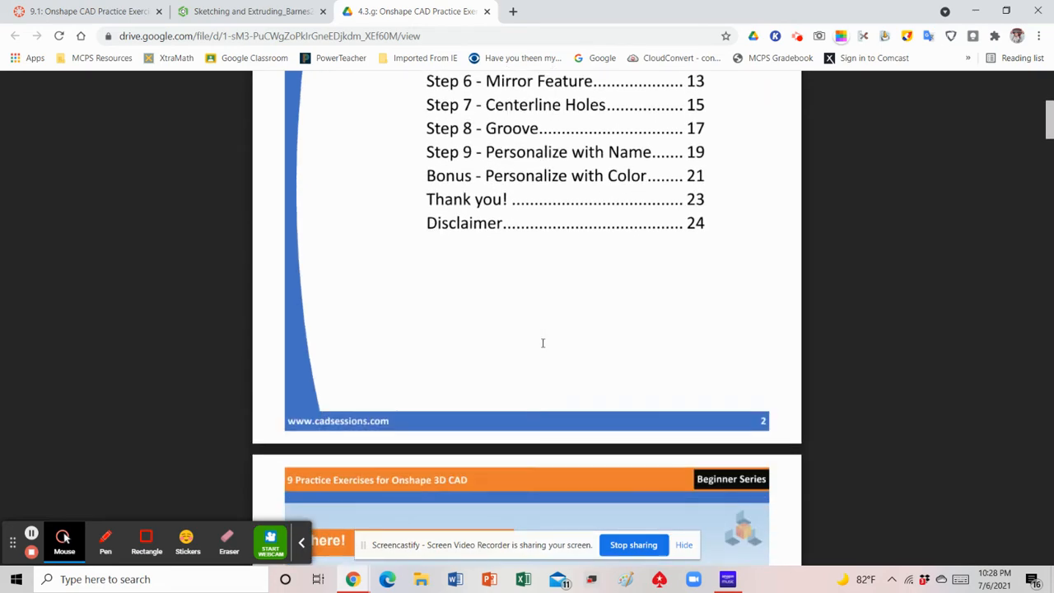
scroll(543, 346, down, 3)
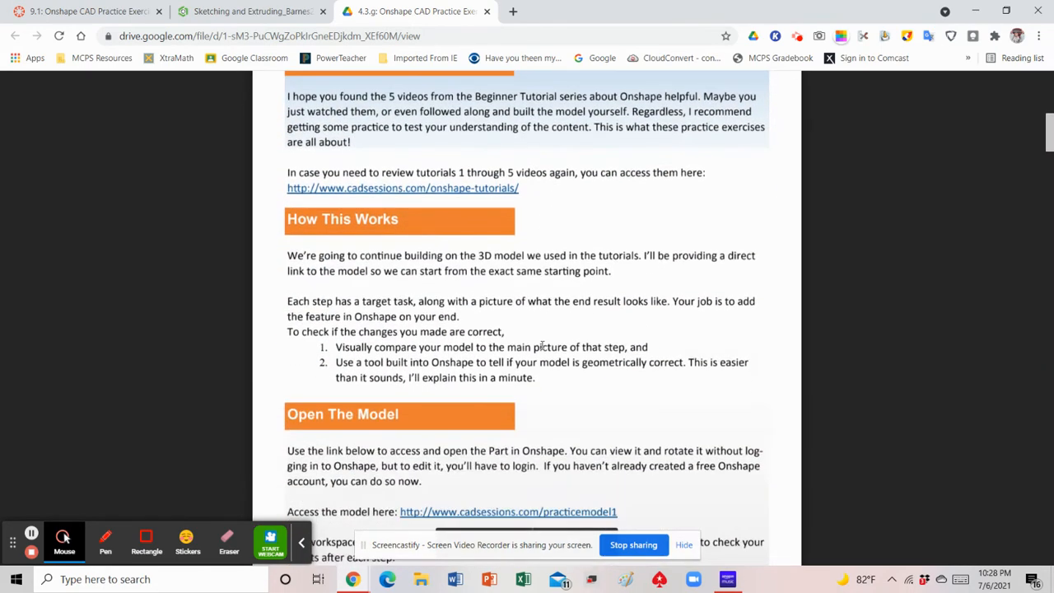
scroll(543, 346, down, 7)
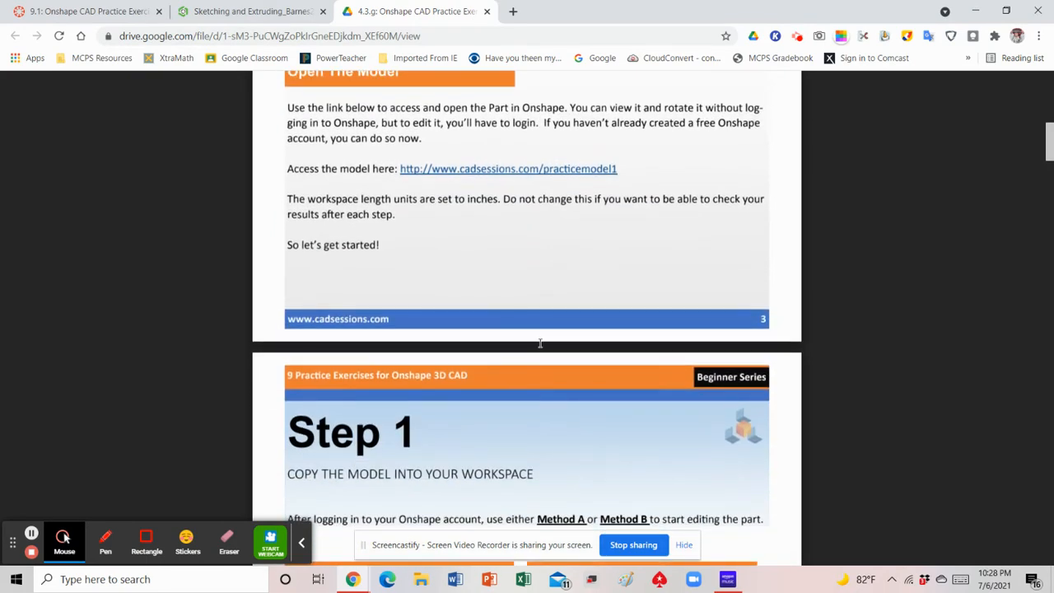
scroll(540, 343, down, 3)
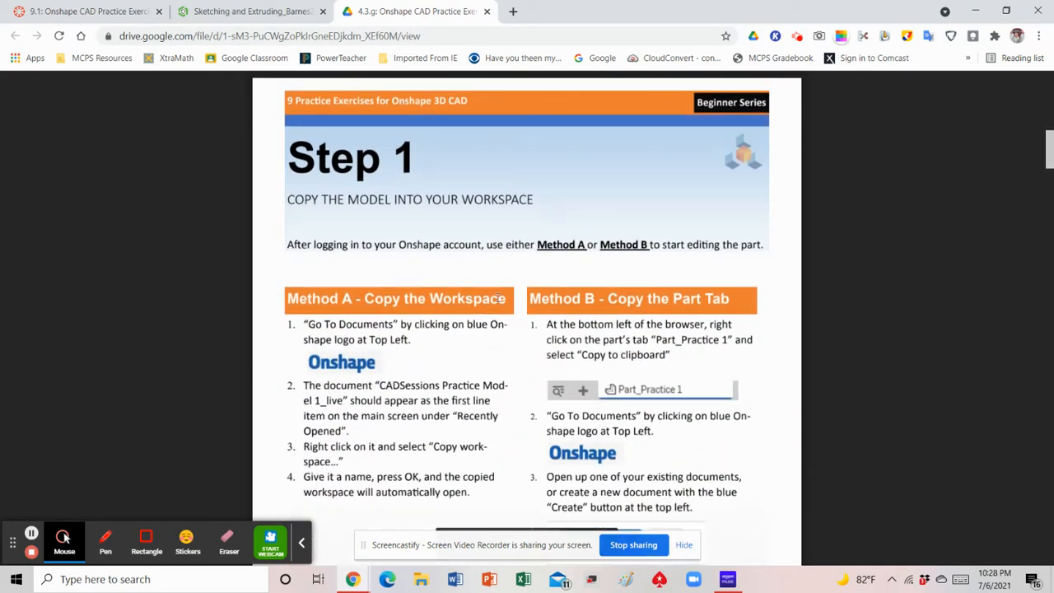
scroll(516, 295, down, 6)
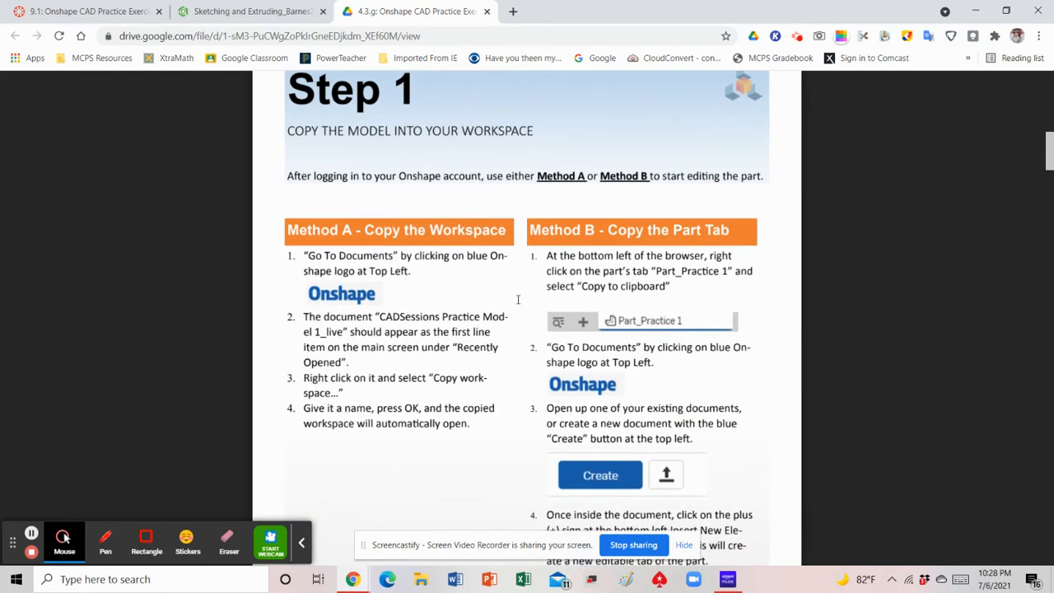
scroll(519, 302, down, 7)
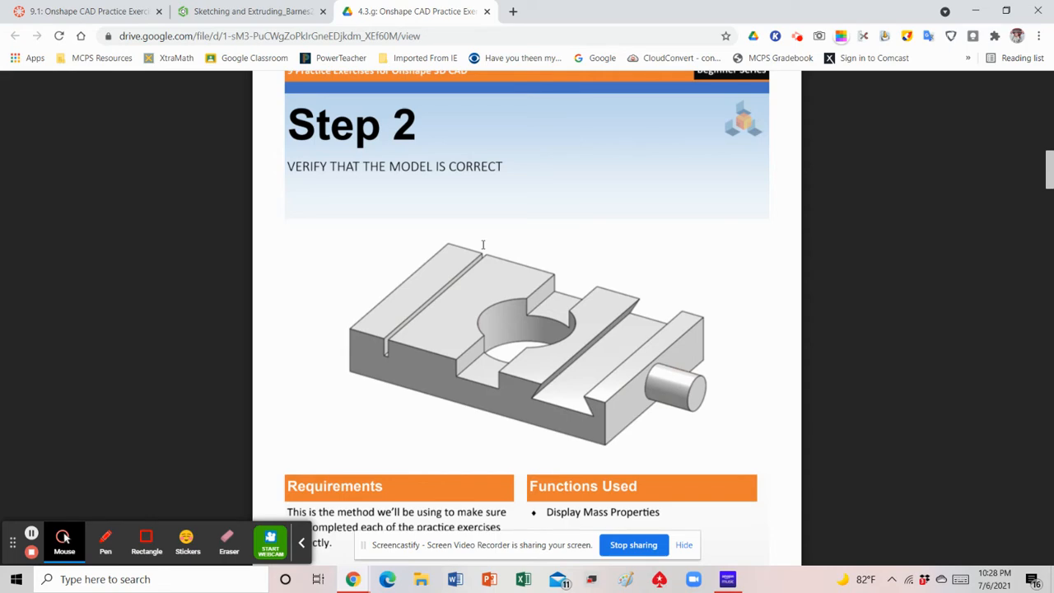
scroll(589, 271, down, 1)
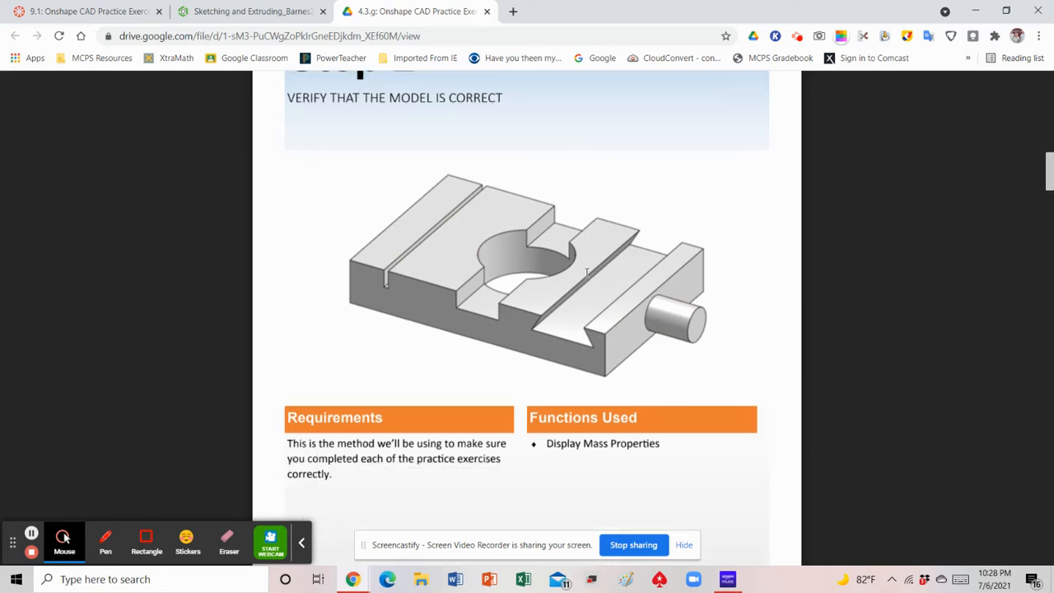
scroll(584, 277, down, 8)
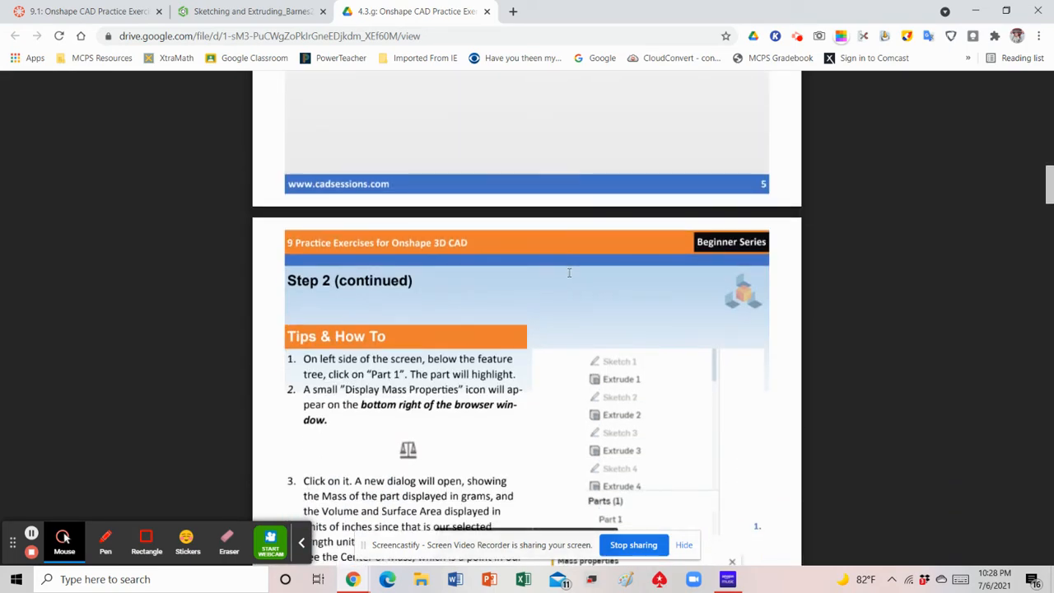
scroll(569, 273, down, 8)
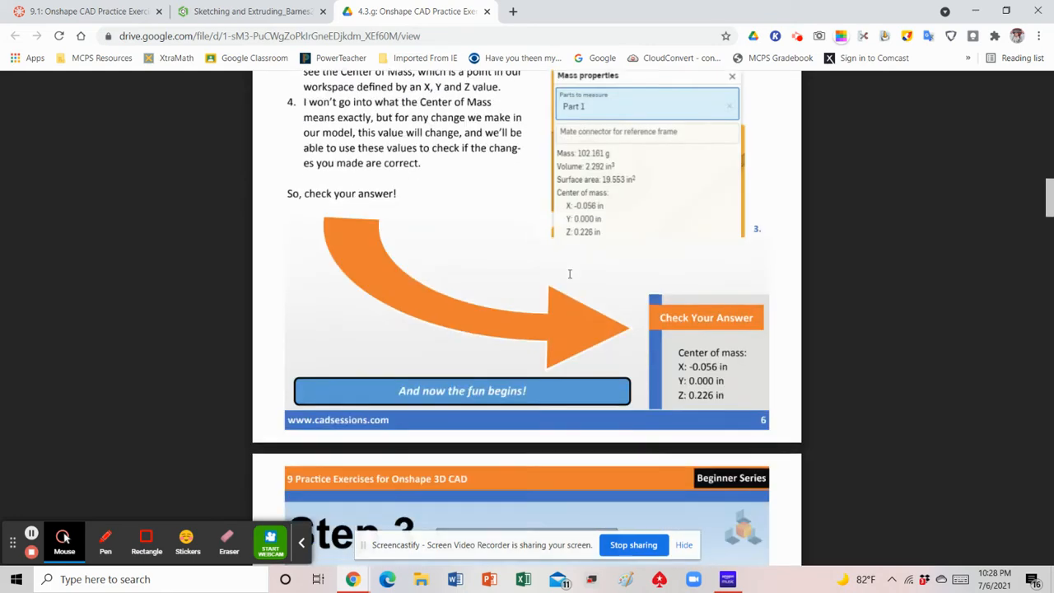
Read the Step 3 requirements and the Tips & How To for adding two feet with a sketch and extrude
scroll(569, 274, down, 2)
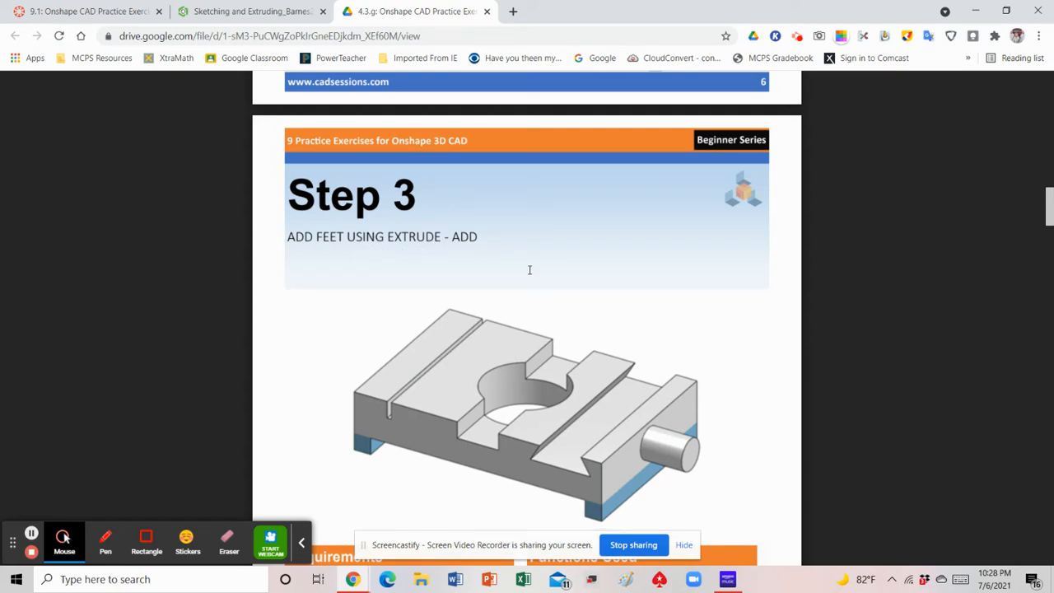
scroll(529, 270, down, 2)
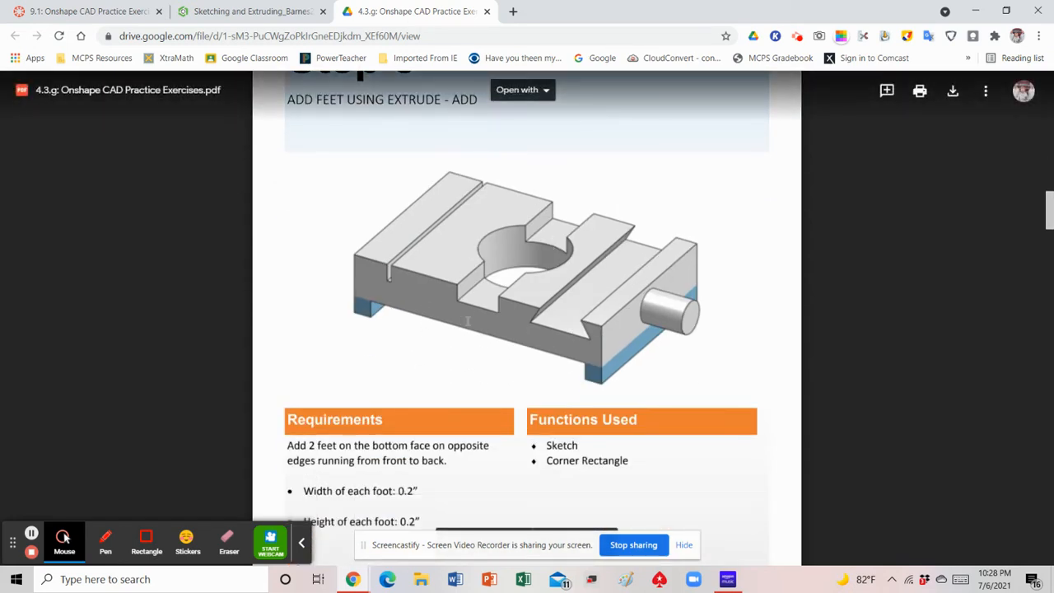
scroll(538, 314, down, 2)
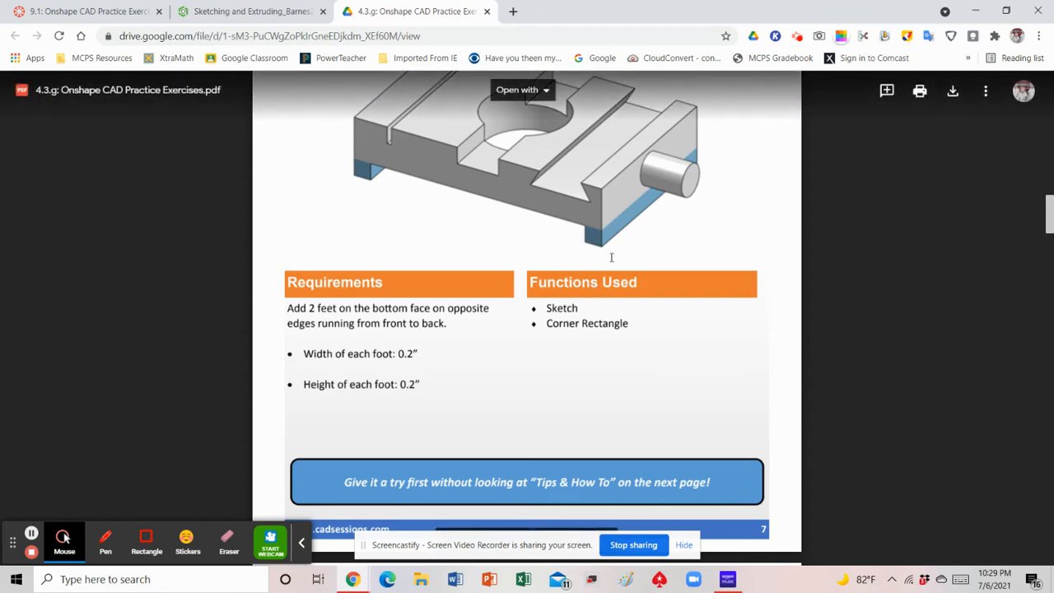
scroll(568, 213, down, 5)
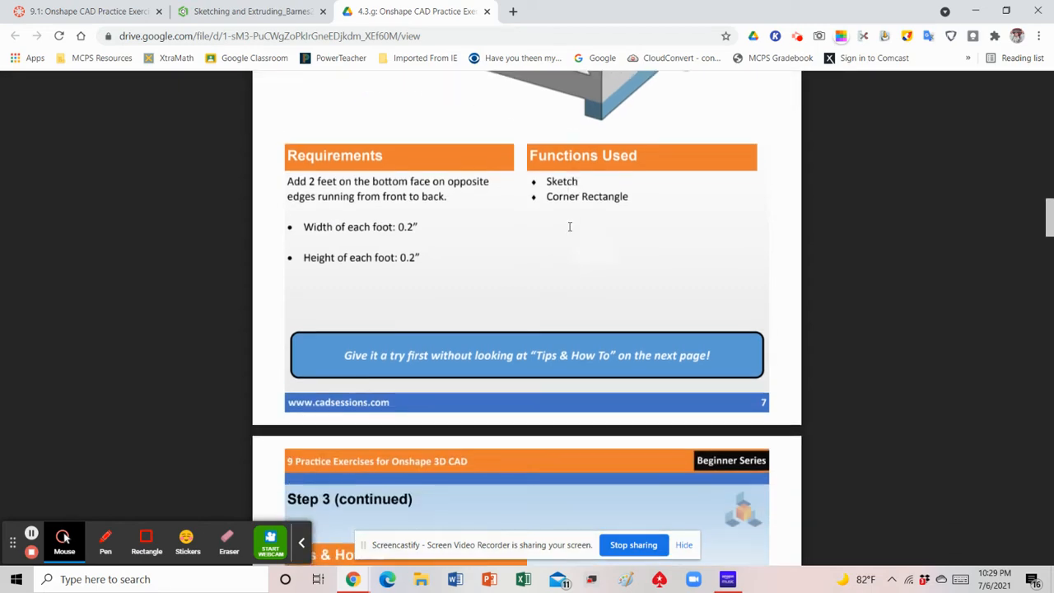
scroll(571, 228, down, 1)
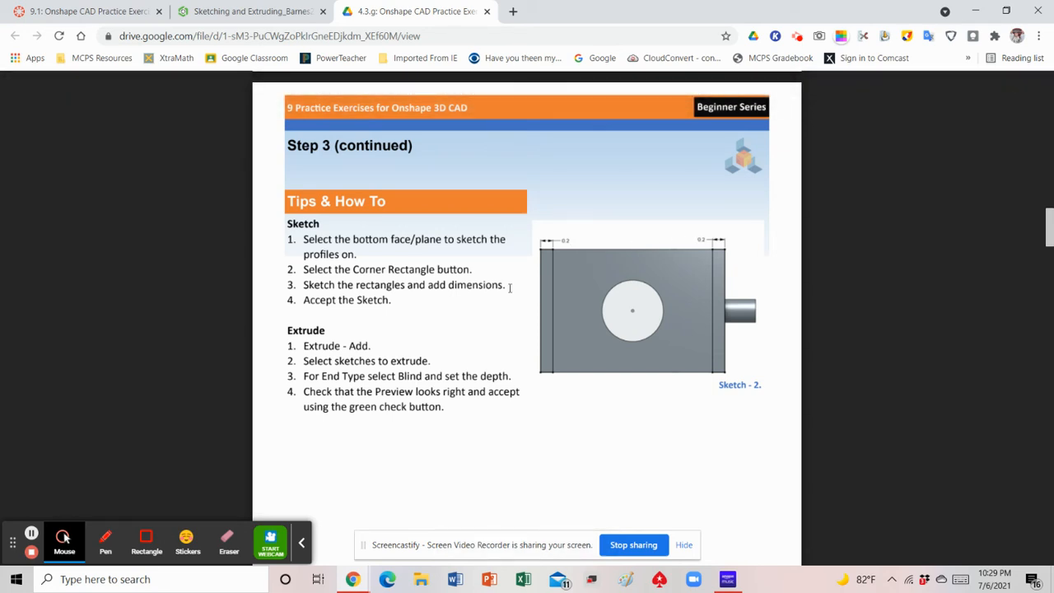
scroll(500, 298, down, 2)
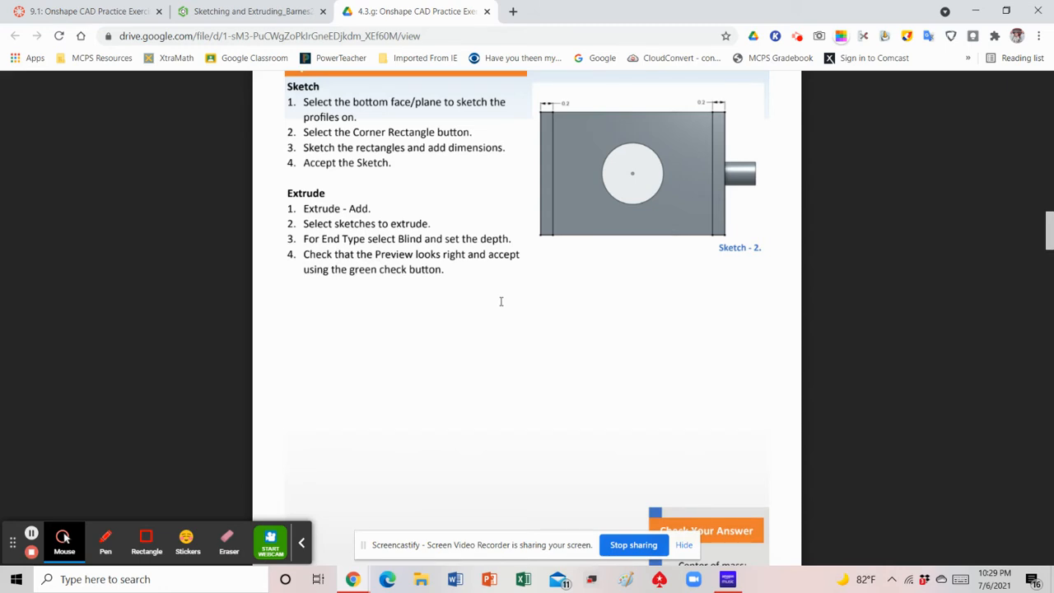
scroll(501, 302, down, 2)
scroll(500, 296, up, 4)
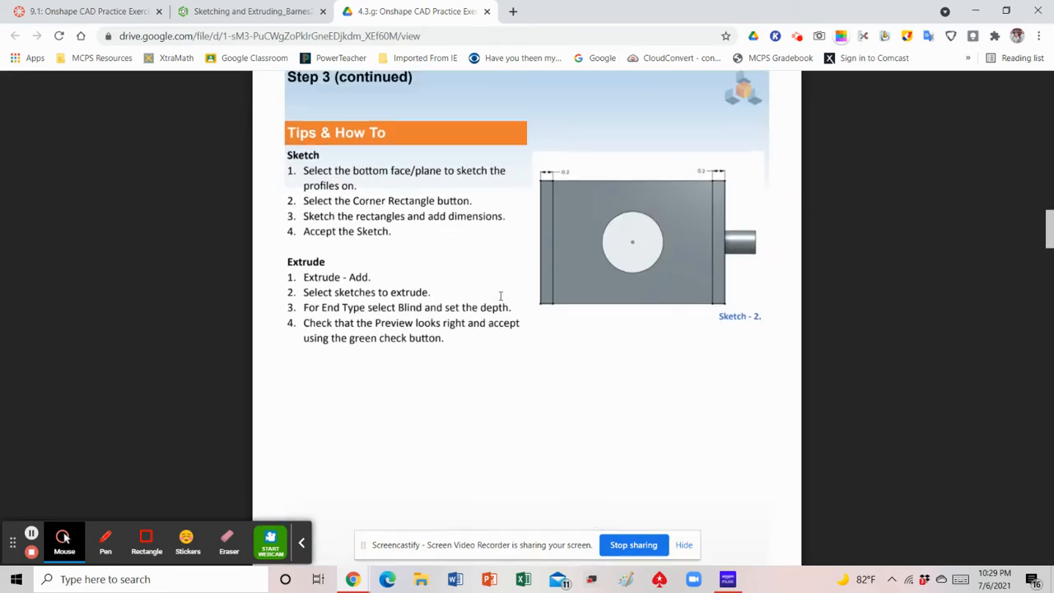
Switch to the Sketching and Extruding part in Onshape and hide the Top plane
click(221, 16)
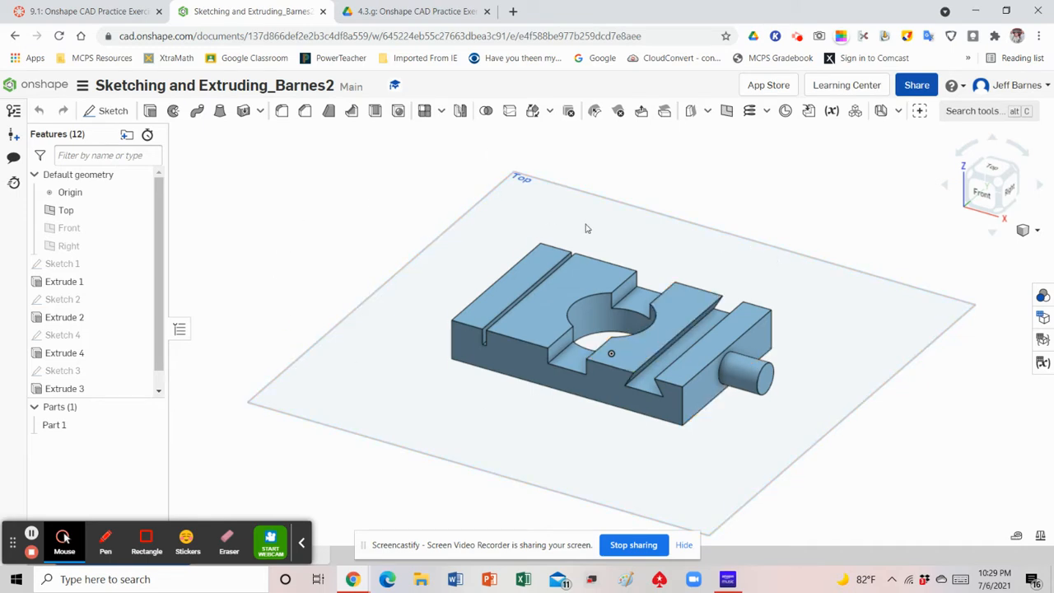
click(140, 211)
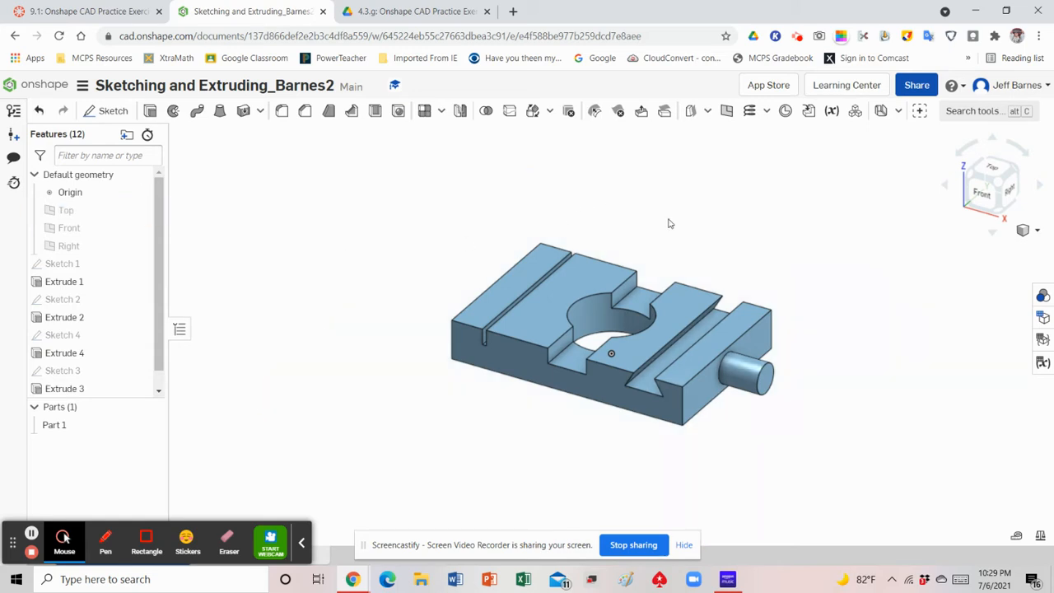
Start a new sketch on the bottom face of the block and orient the model to the Bottom view
click(1000, 213)
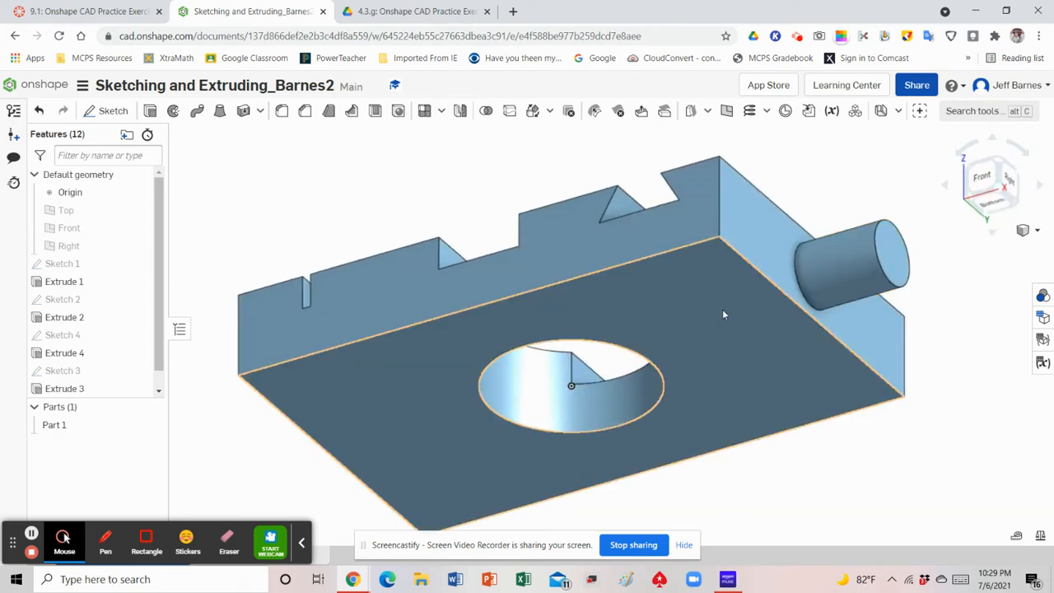
click(99, 111)
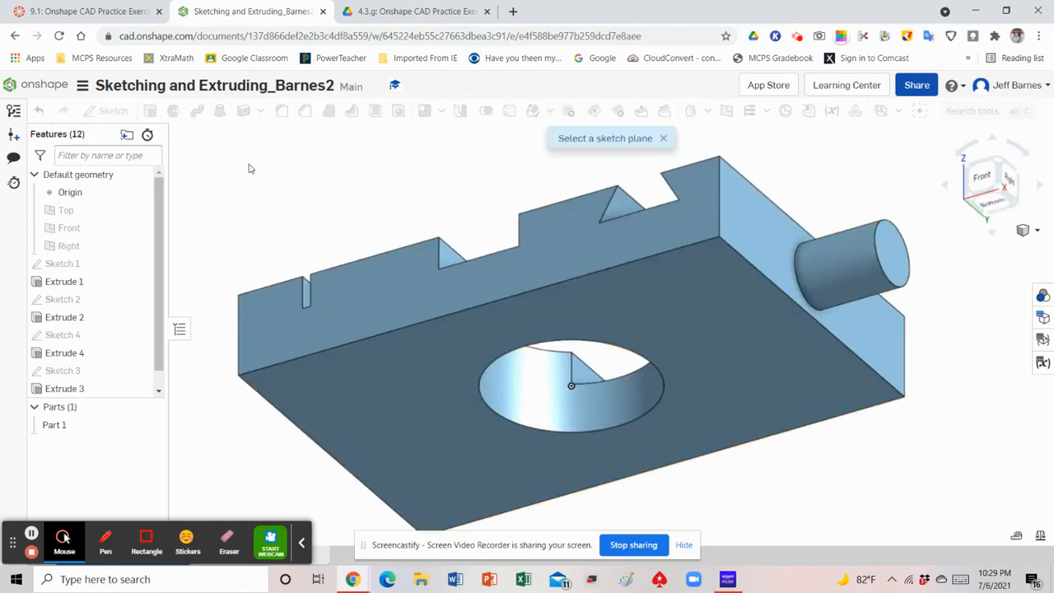
click(702, 305)
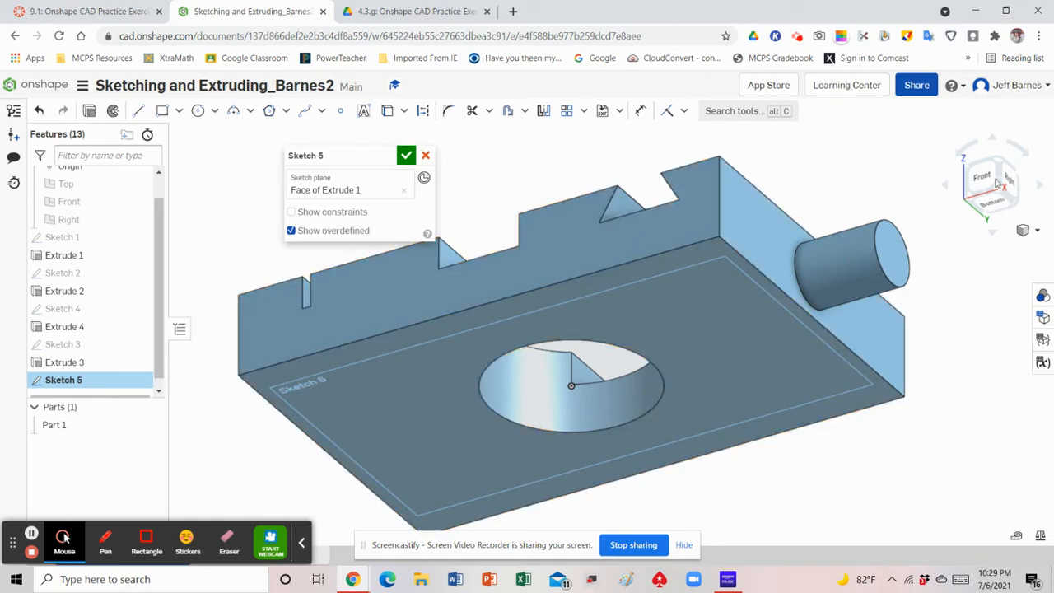
click(992, 207)
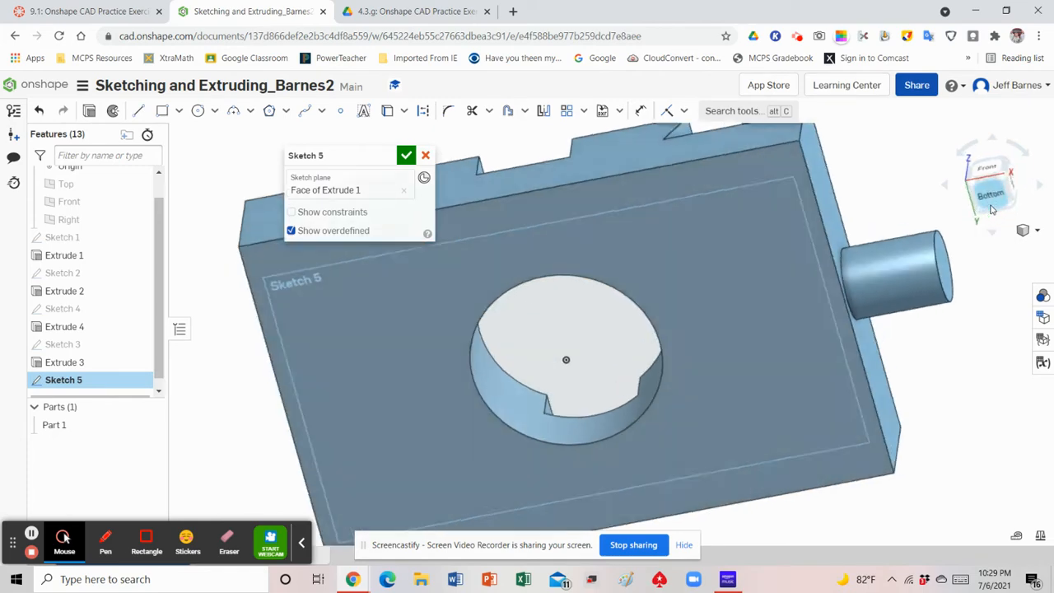
scroll(784, 295, down, 4)
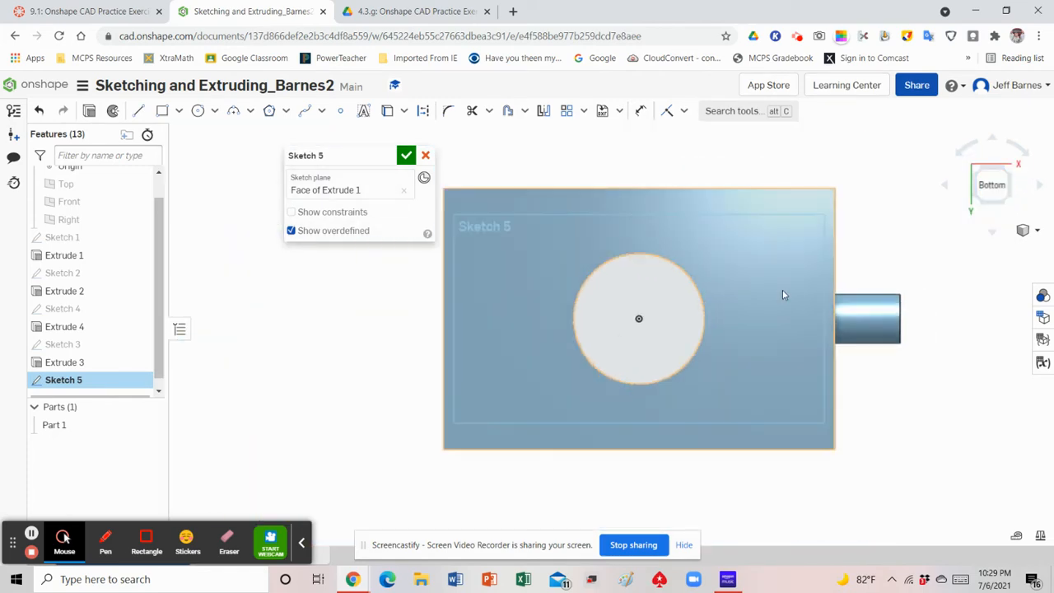
Sketch two full-height corner rectangles on the bottom face, about 0.35 in wide at the edge opposite the pin and about 0.36 in wide at the pin-side edge
drag(360, 157, 275, 145)
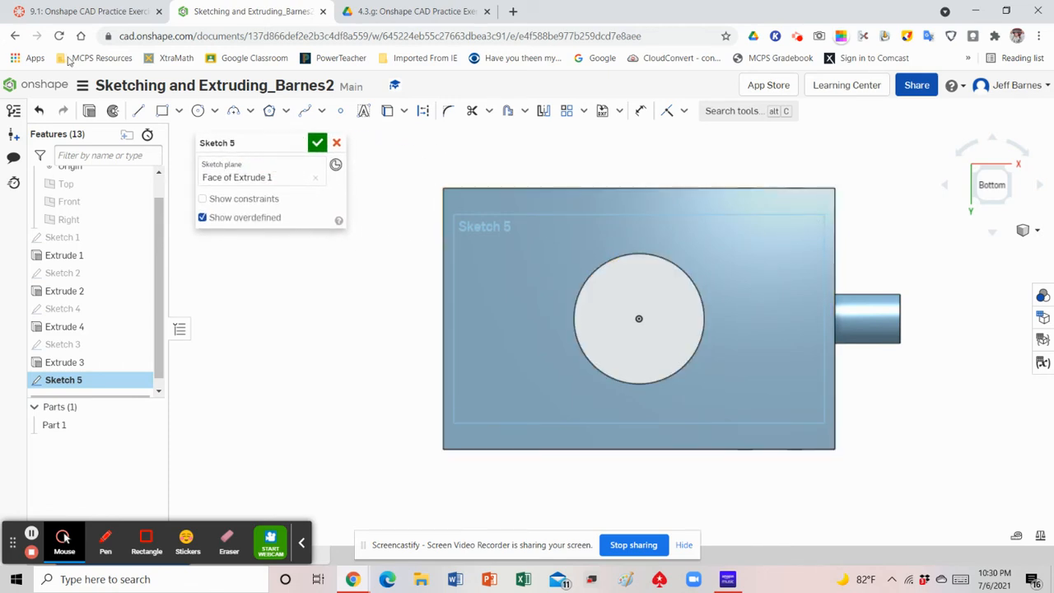
click(164, 114)
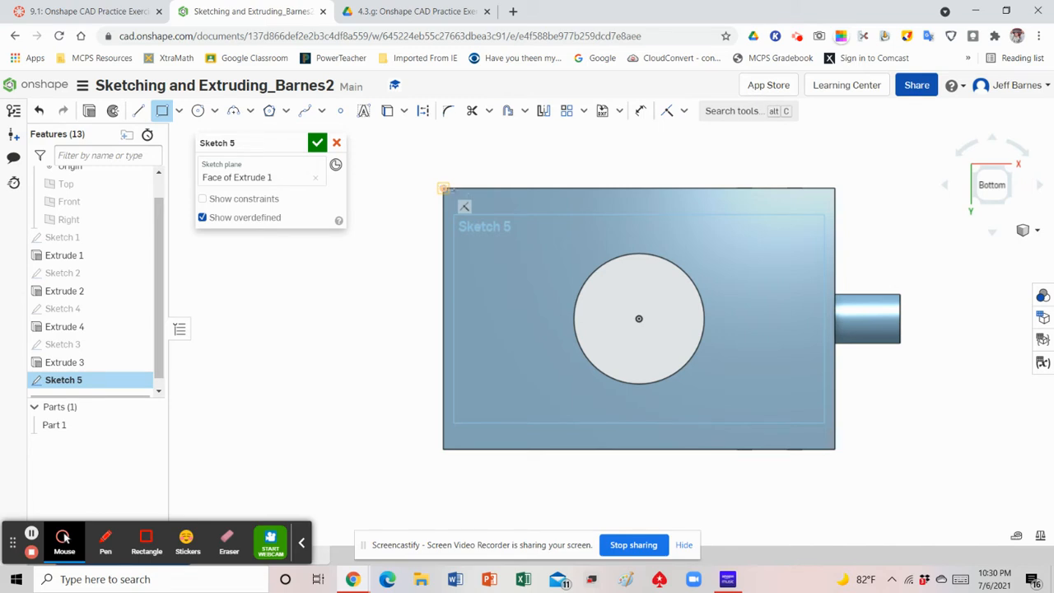
click(444, 189)
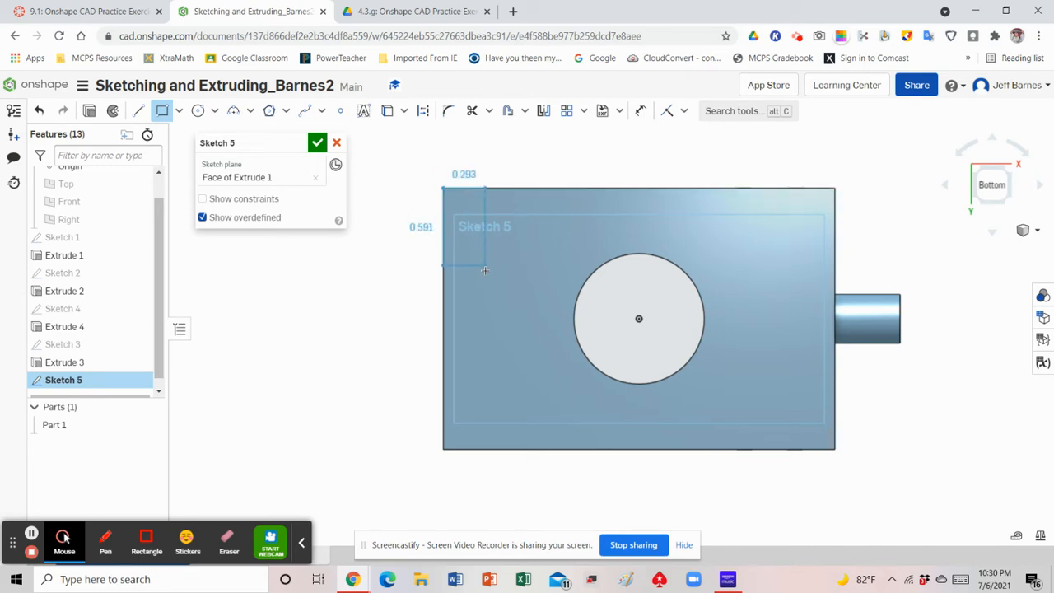
click(489, 449)
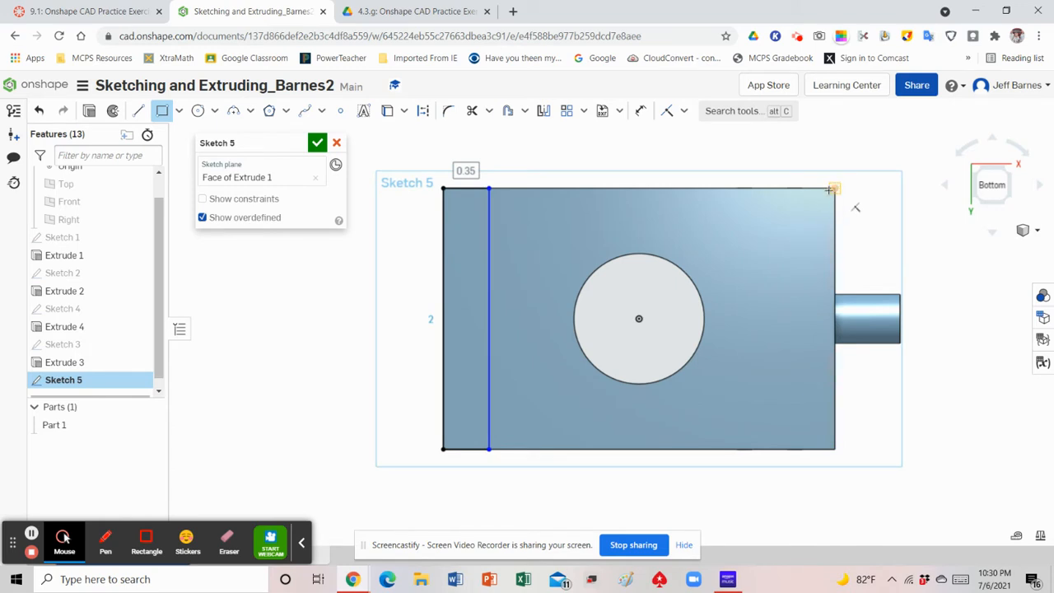
click(833, 189)
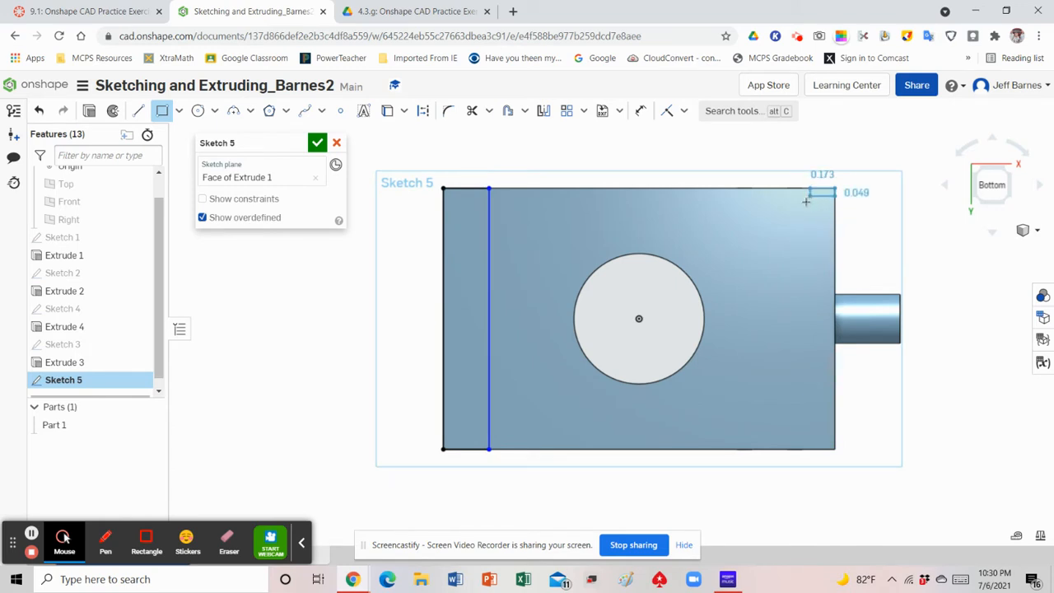
click(788, 448)
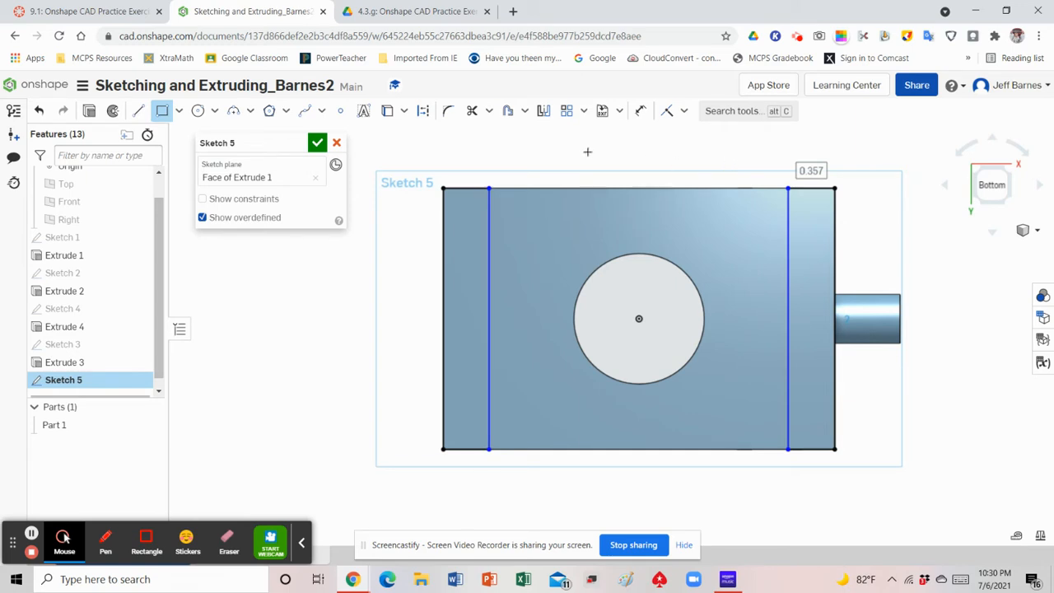
click(489, 188)
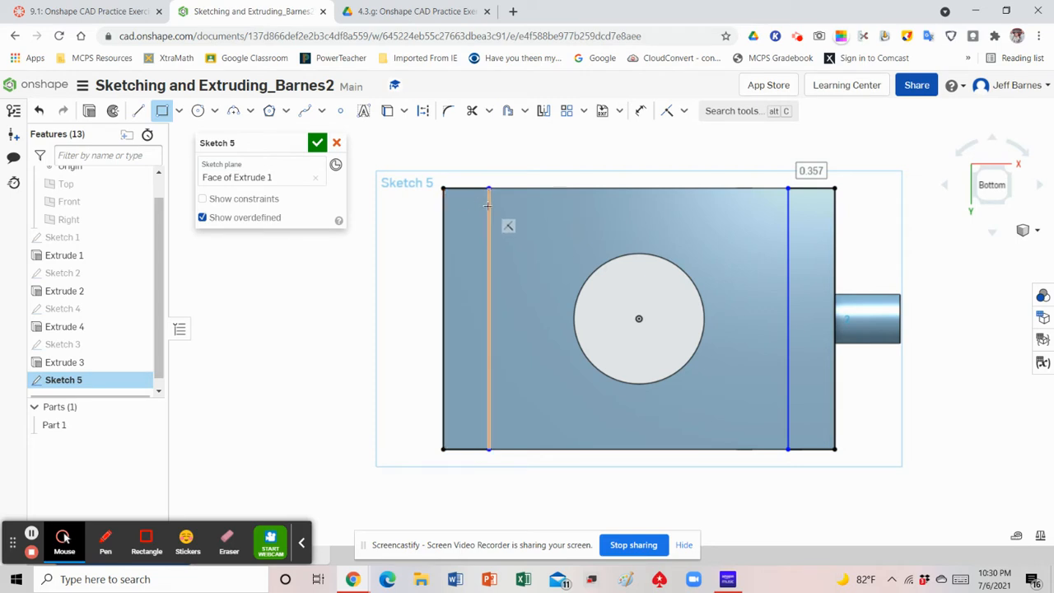
Dimension the width of the rectangle farthest from the pin to 0.2 in
click(641, 114)
click(471, 188)
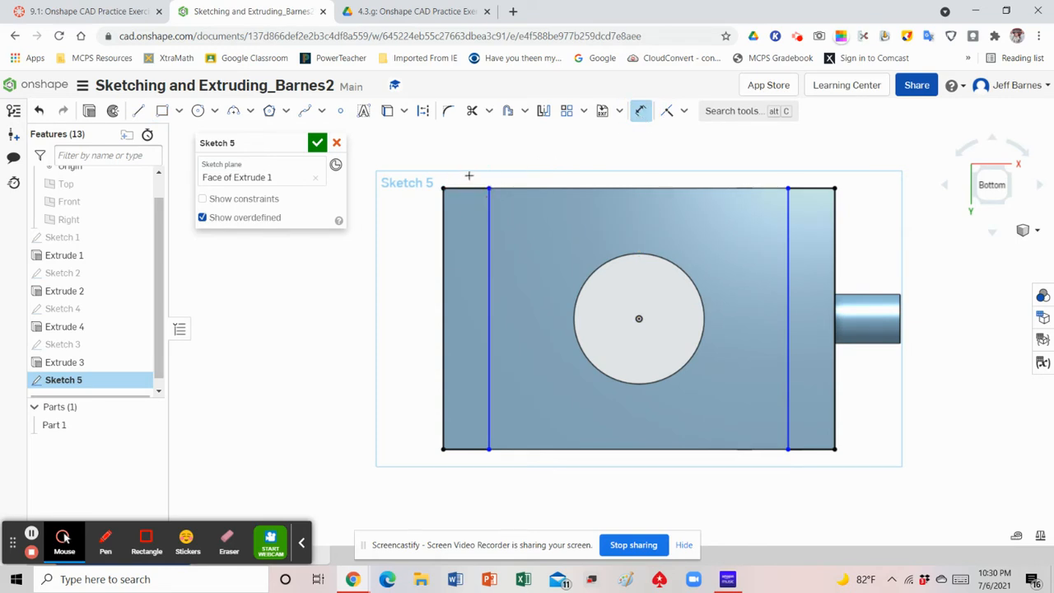
click(466, 148)
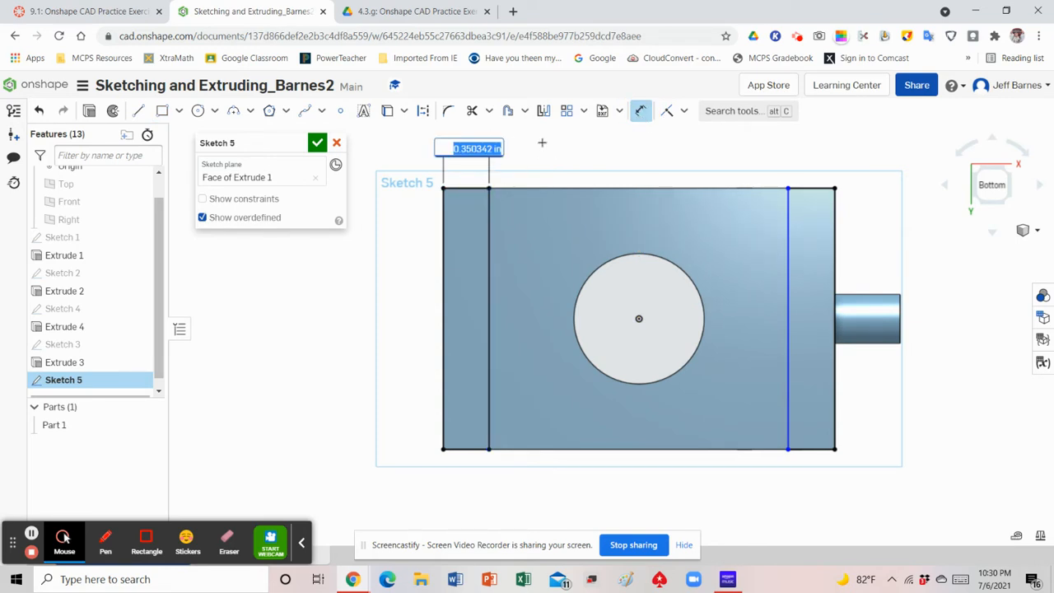
key(BackSpace)
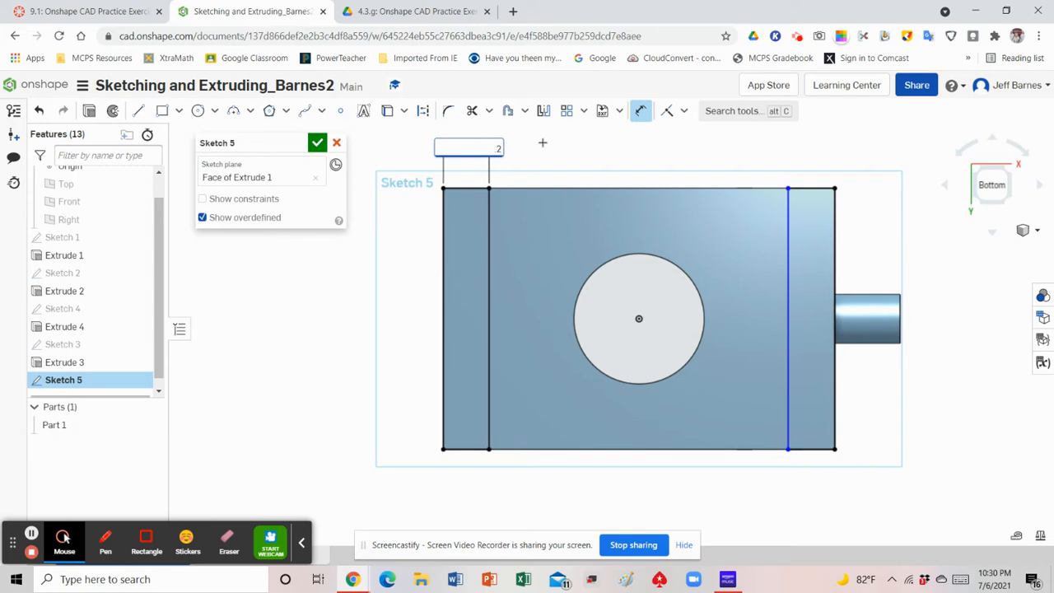
text(2)
key(Return)
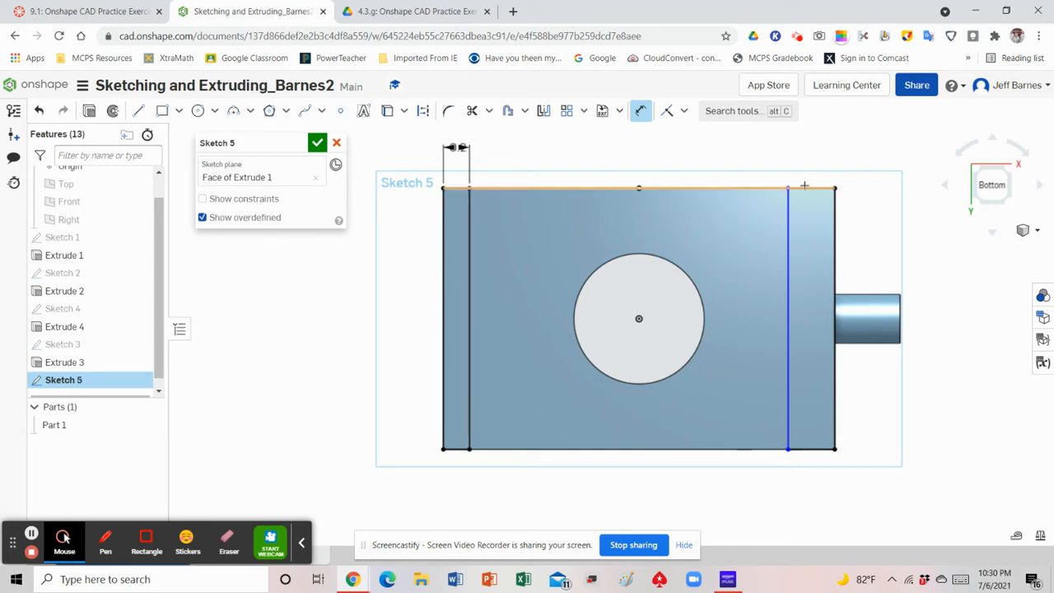
Dimension the pin-side rectangle's width to 0.2 in and accept the sketch
click(813, 187)
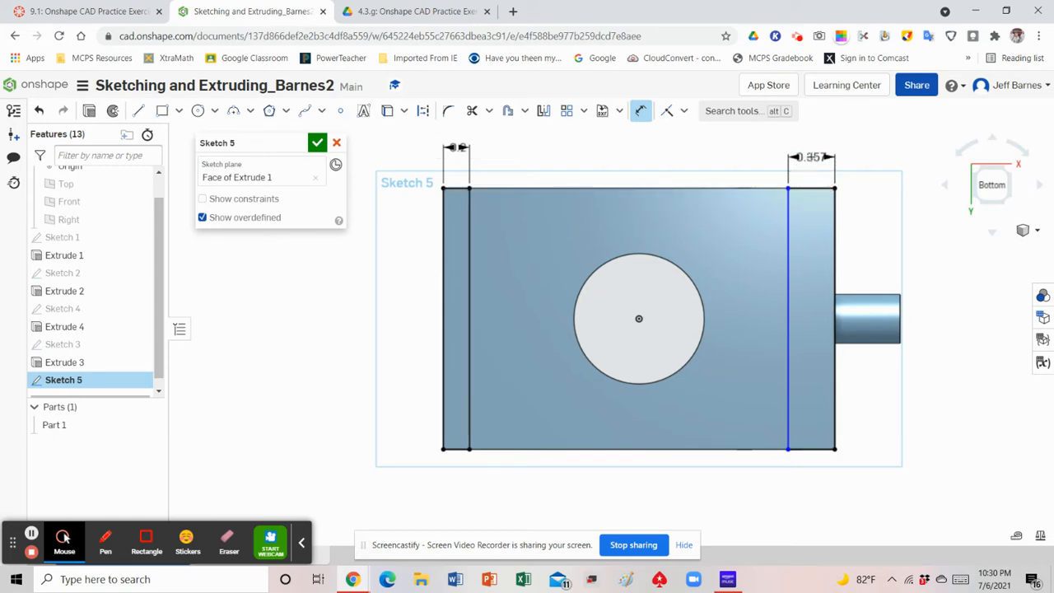
click(812, 158)
text(.2)
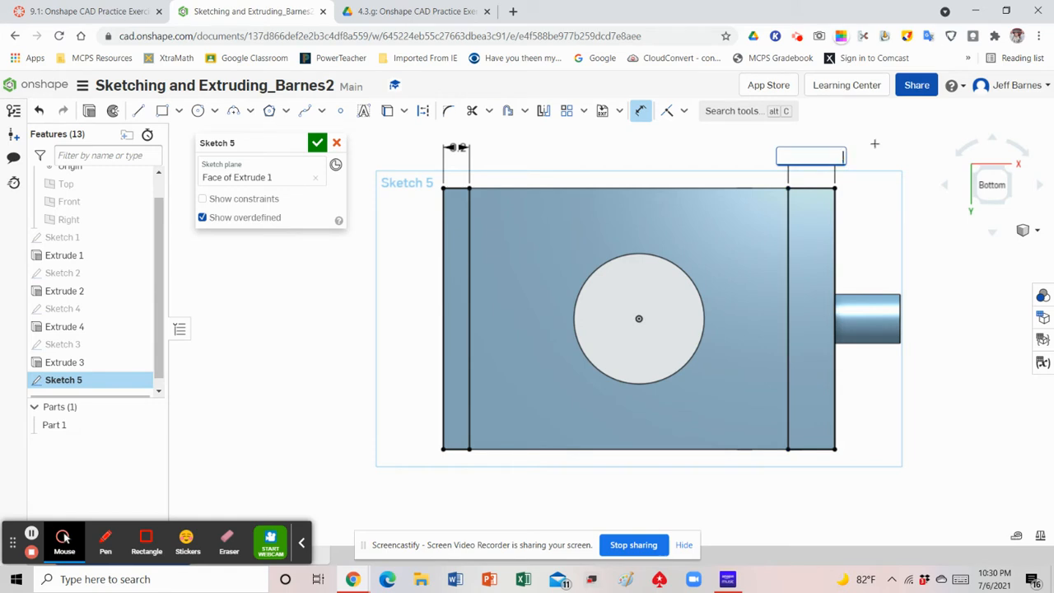
key(Return)
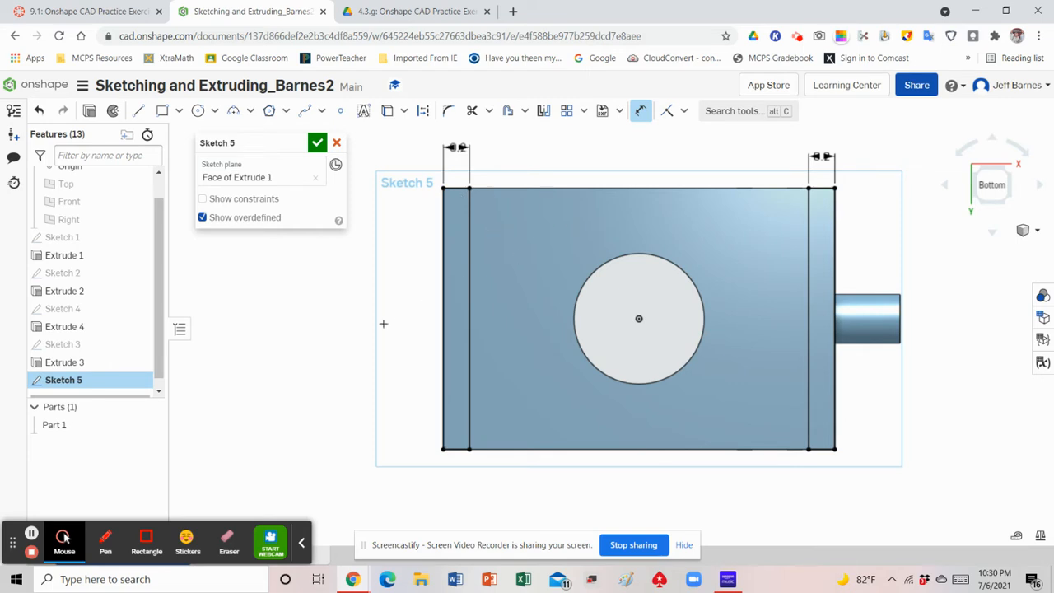
click(317, 143)
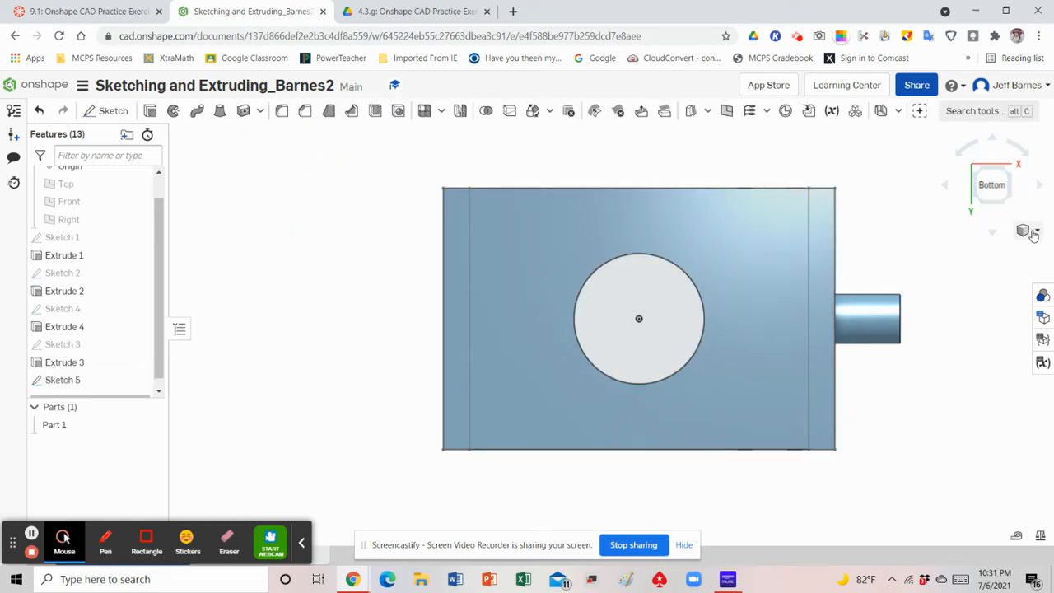
Extrude both edge rectangles outward from the bottom face as an Add, Blind with a depth of 0.2 in, to form the two feet
click(1028, 231)
click(980, 249)
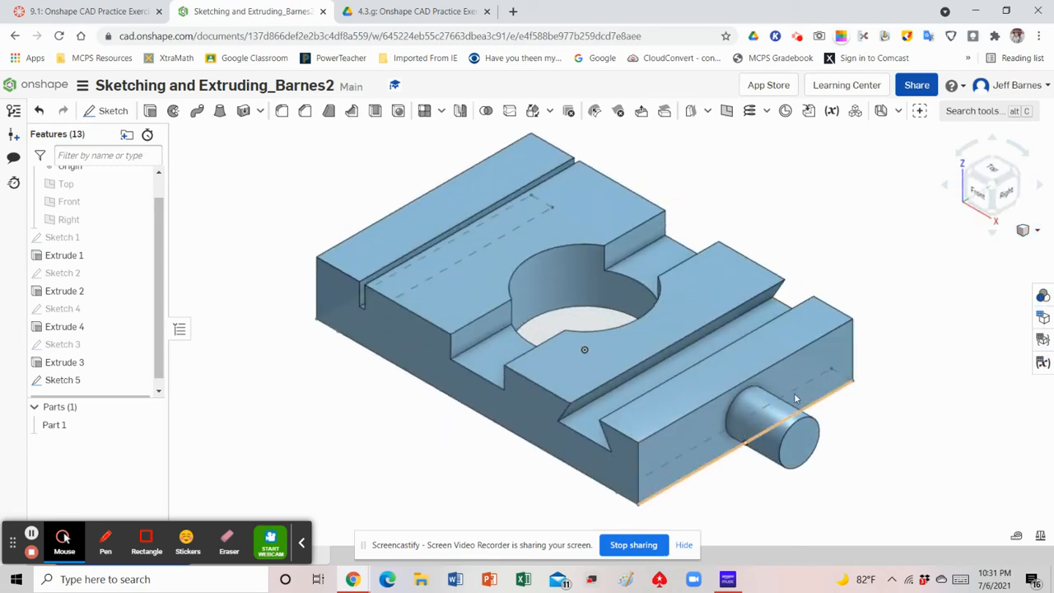
click(991, 213)
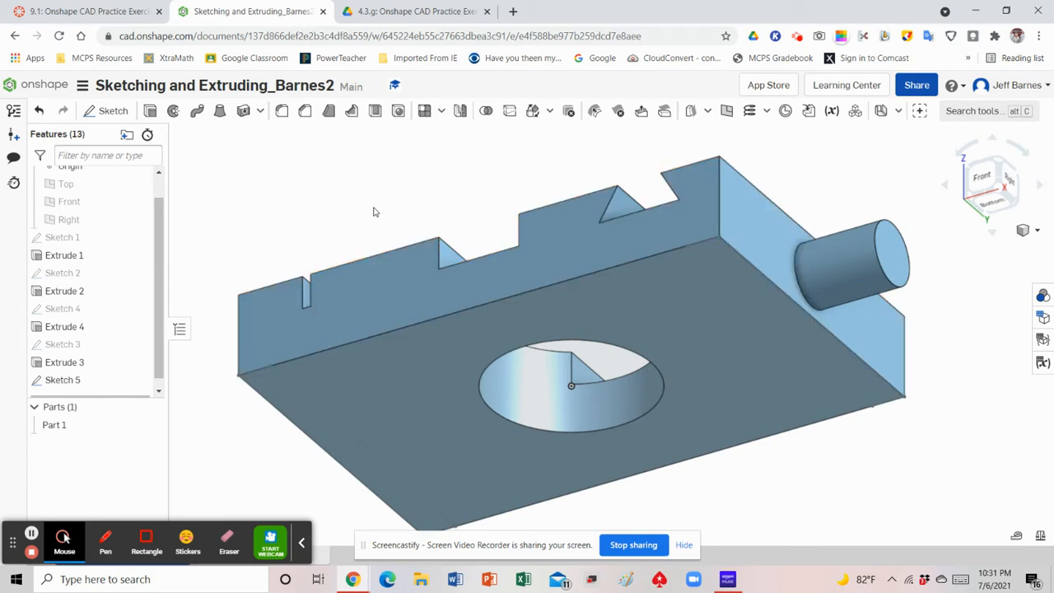
click(151, 113)
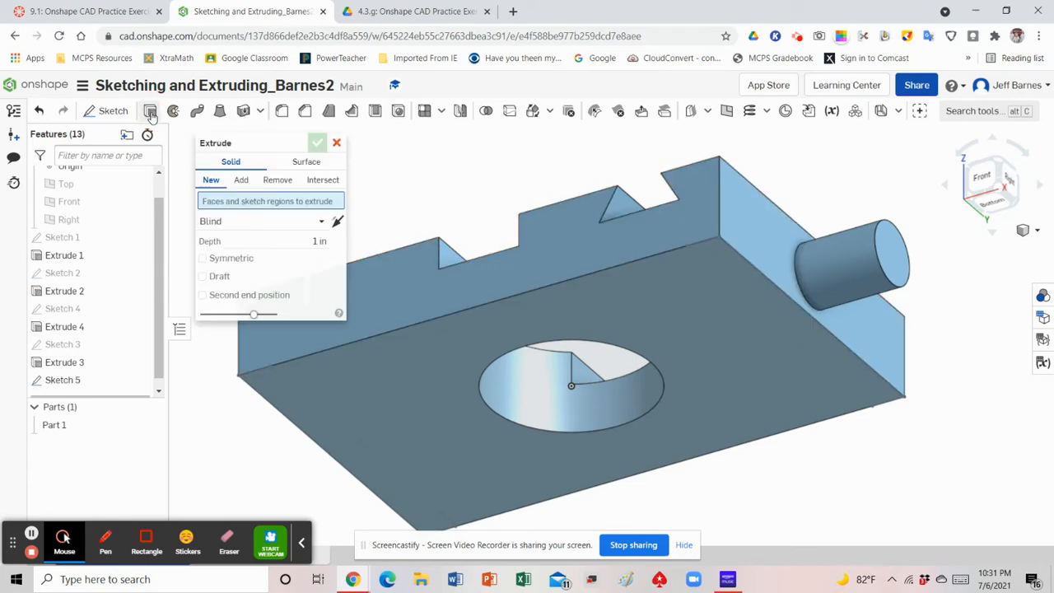
click(273, 241)
key(BackSpace)
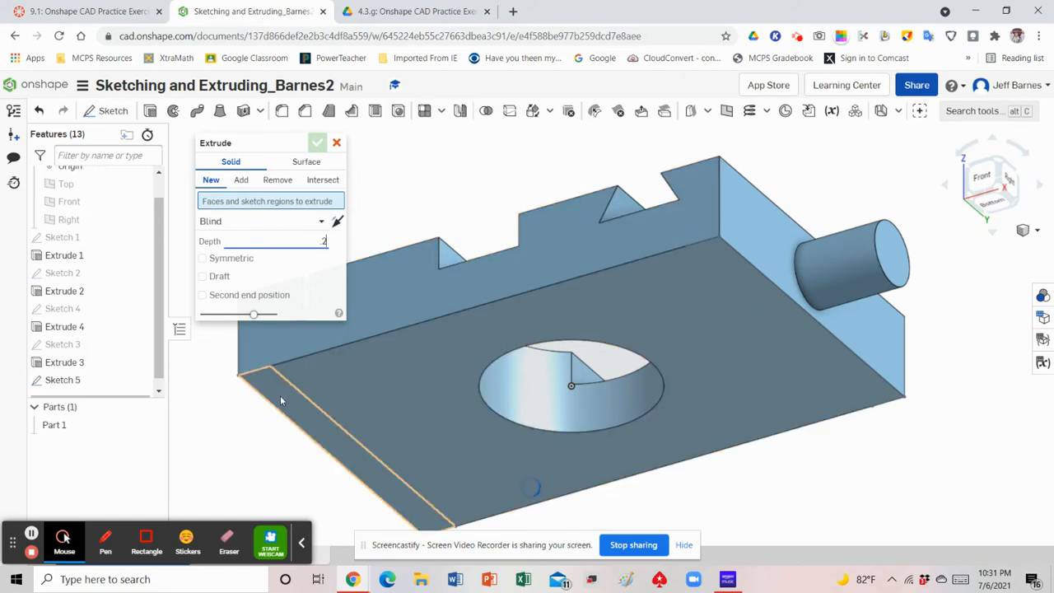
click(280, 401)
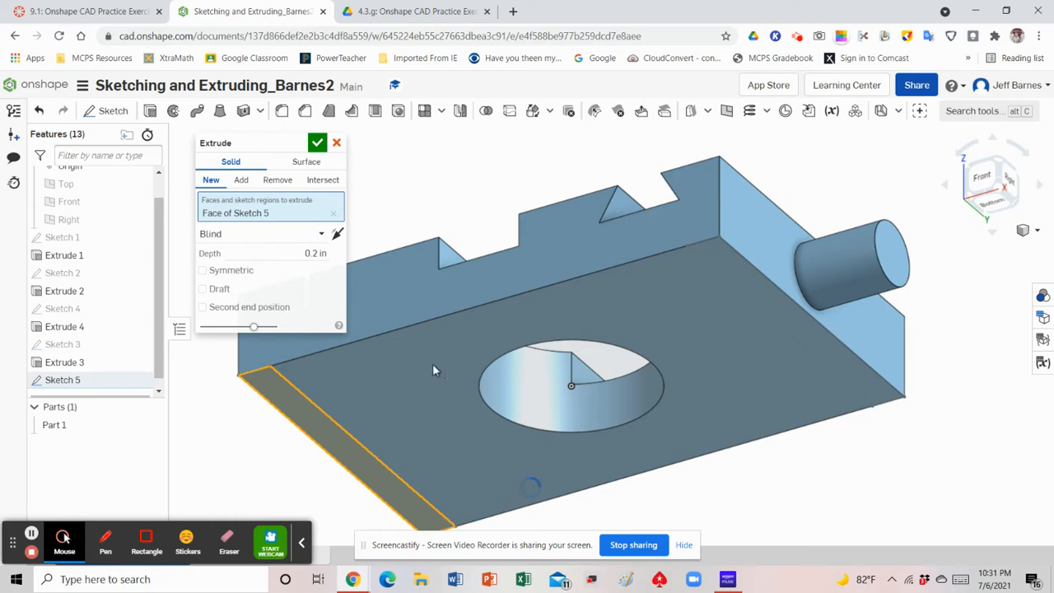
click(736, 270)
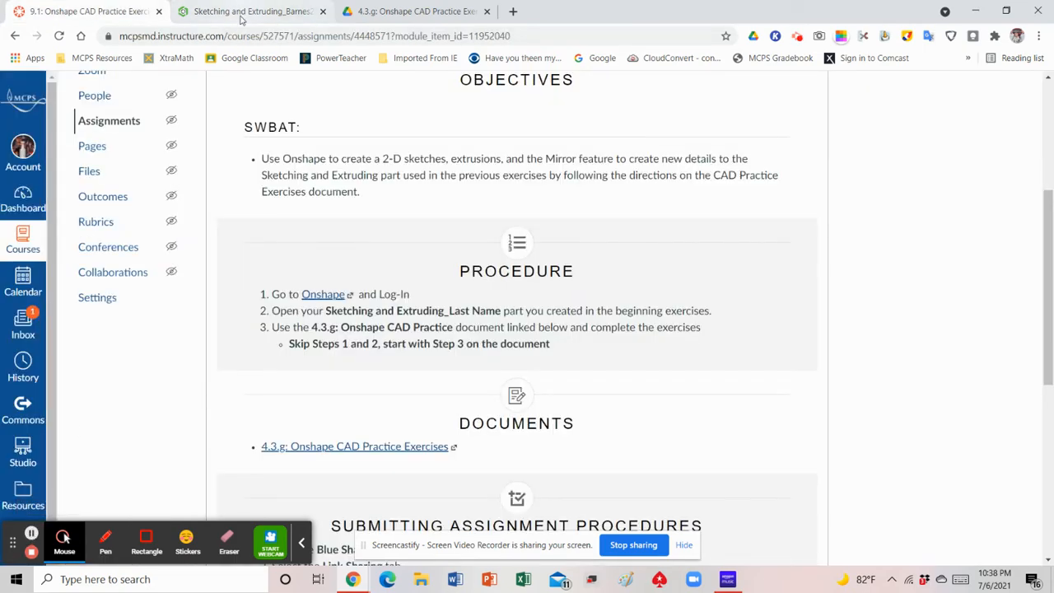
click(243, 16)
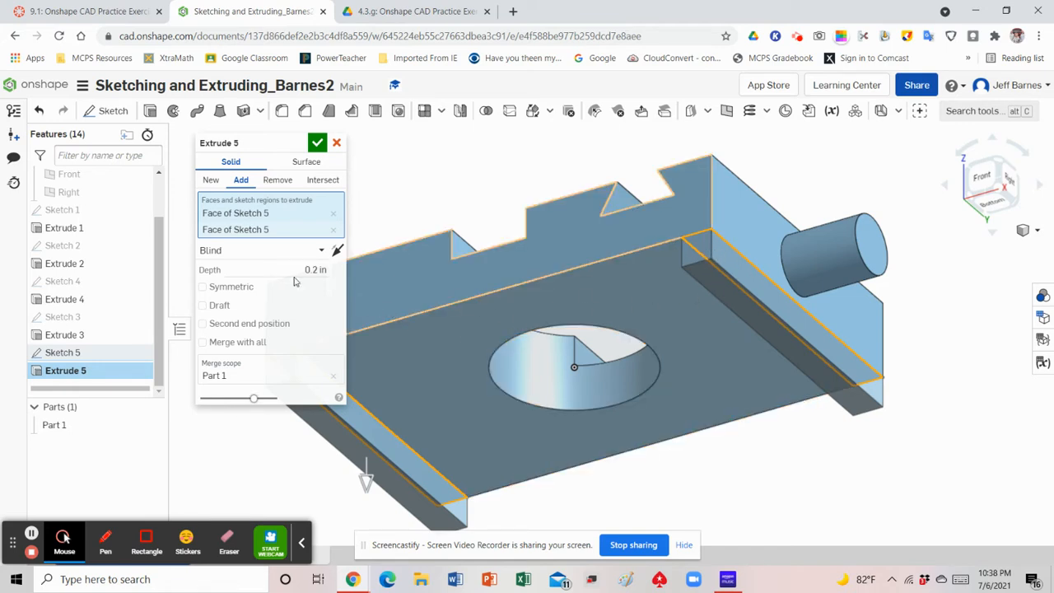
click(317, 144)
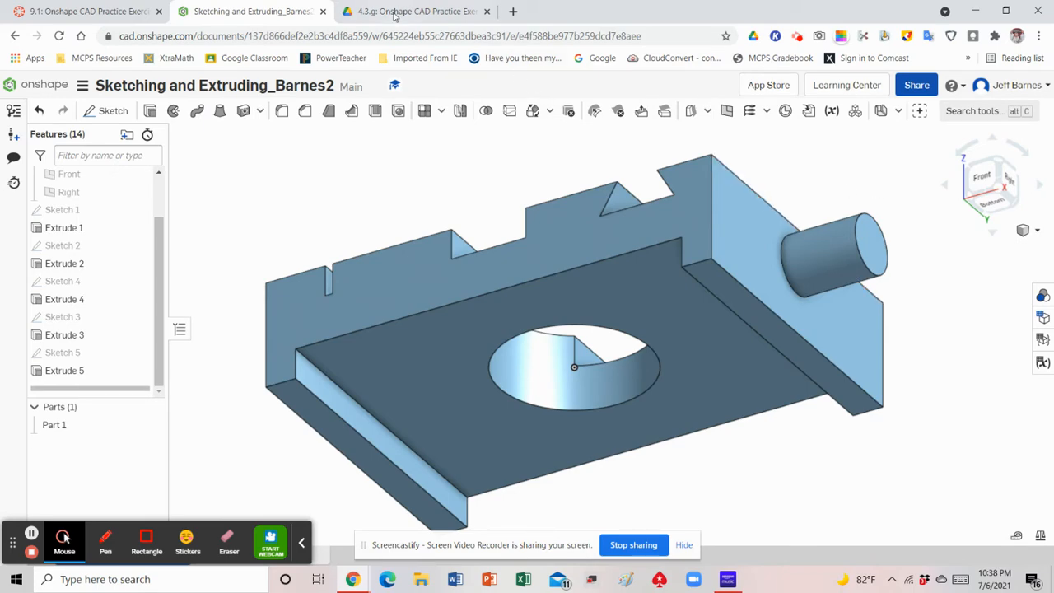
Switch to the exercise PDF and read the Step 4 requirements and functions used for the square hole in the pin
click(396, 15)
scroll(499, 283, down, 7)
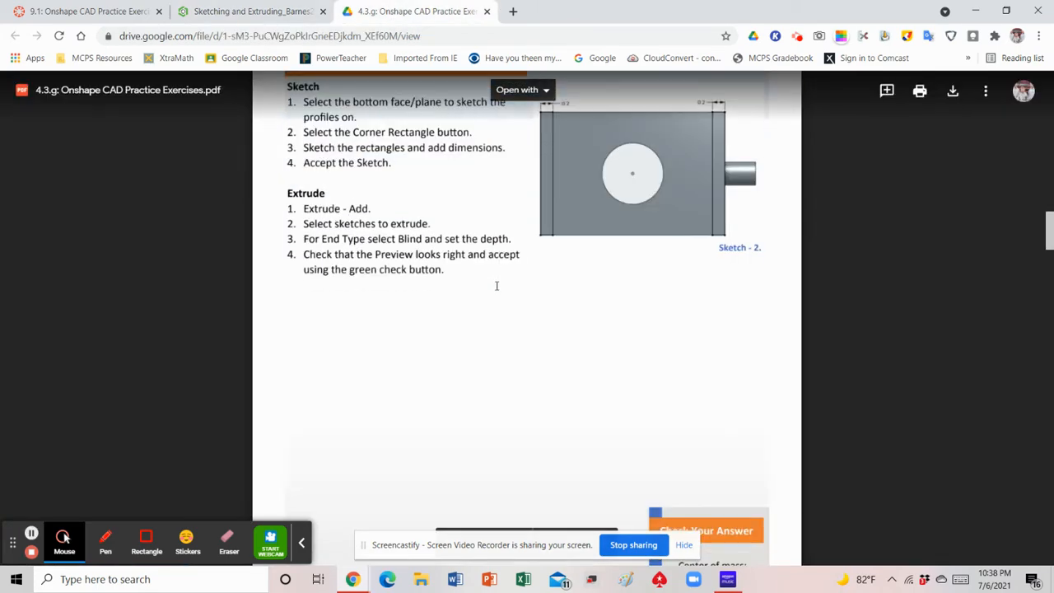
scroll(497, 285, down, 2)
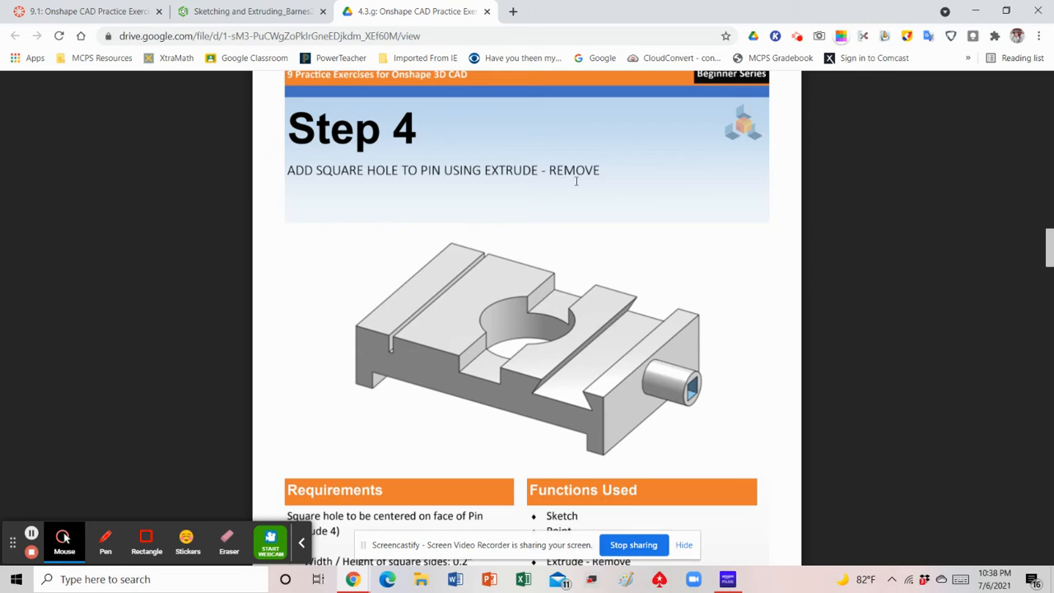
scroll(704, 368, down, 2)
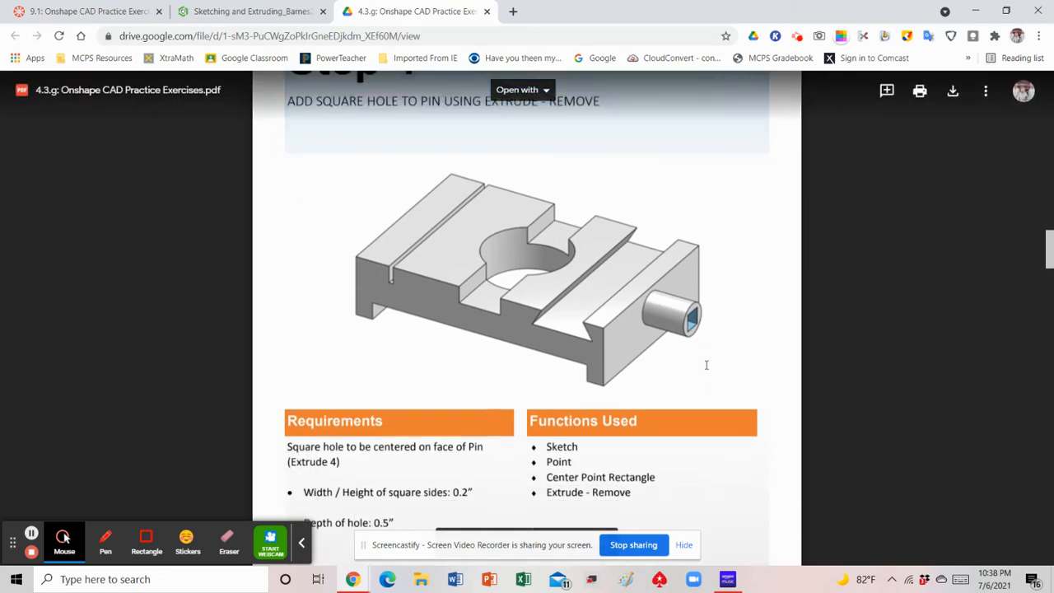
scroll(699, 361, down, 2)
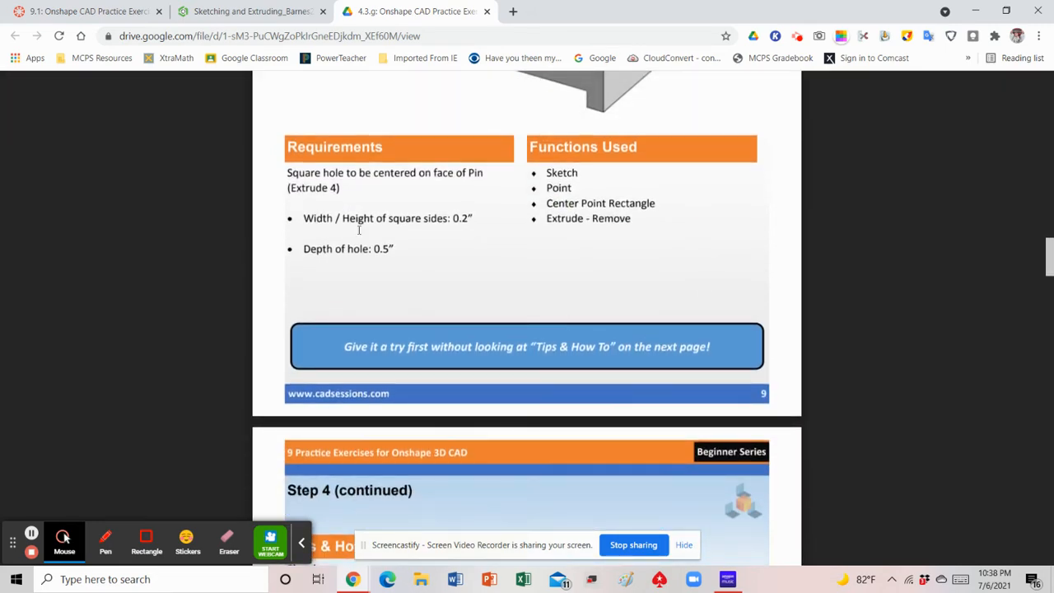
scroll(580, 260, up, 1)
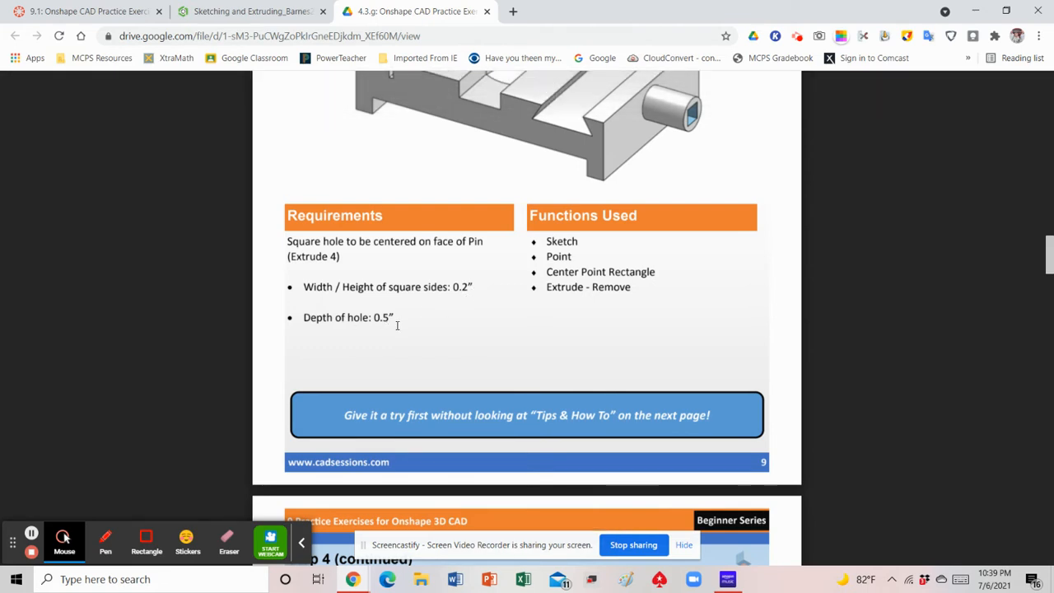
Return to the Onshape part, start a new sketch on the pin's end face and orient the model to the Right view
click(247, 13)
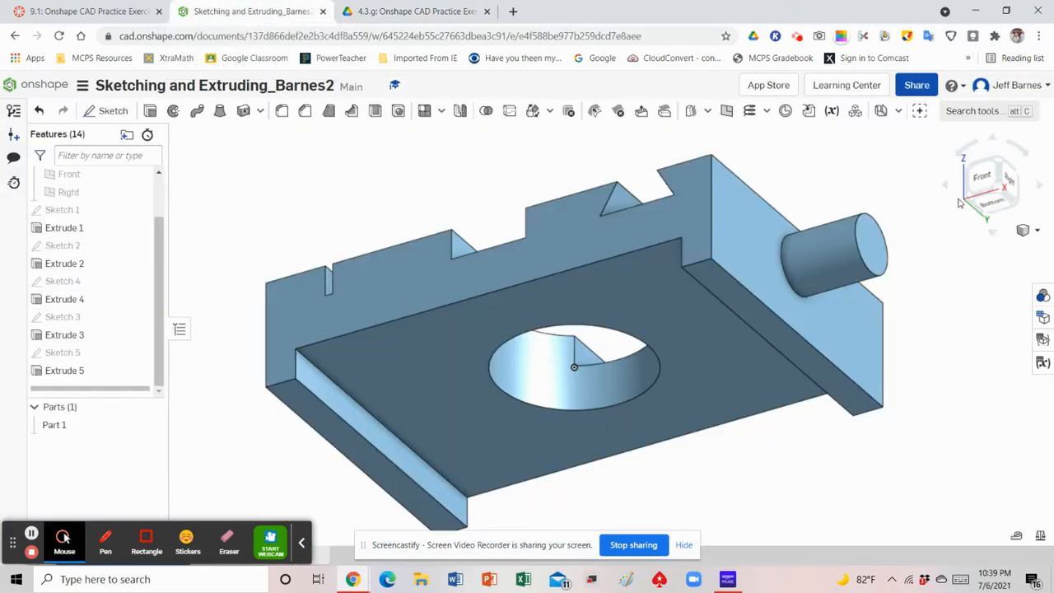
click(1030, 229)
click(984, 248)
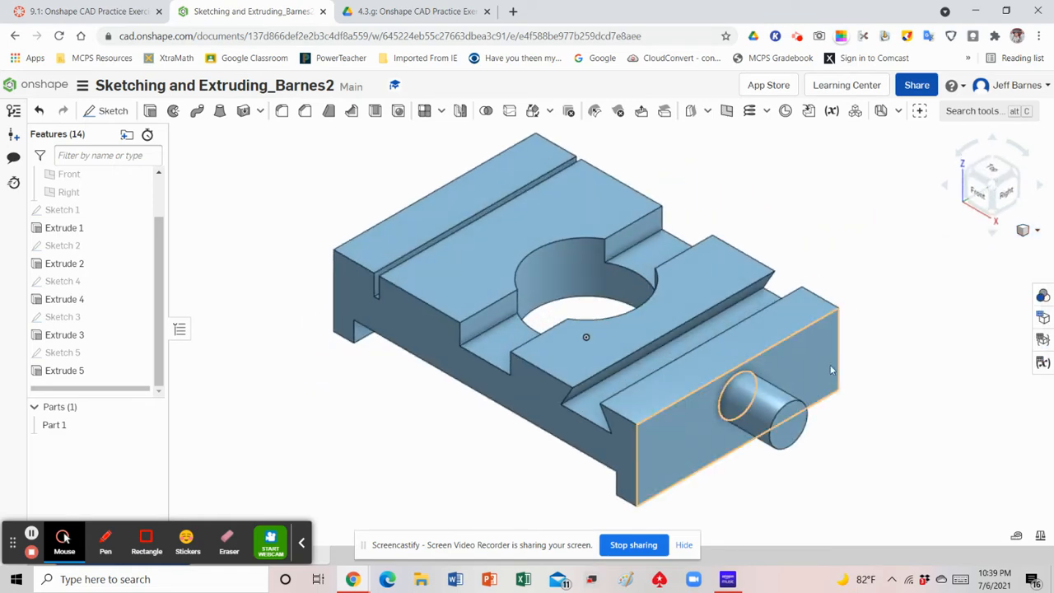
click(114, 113)
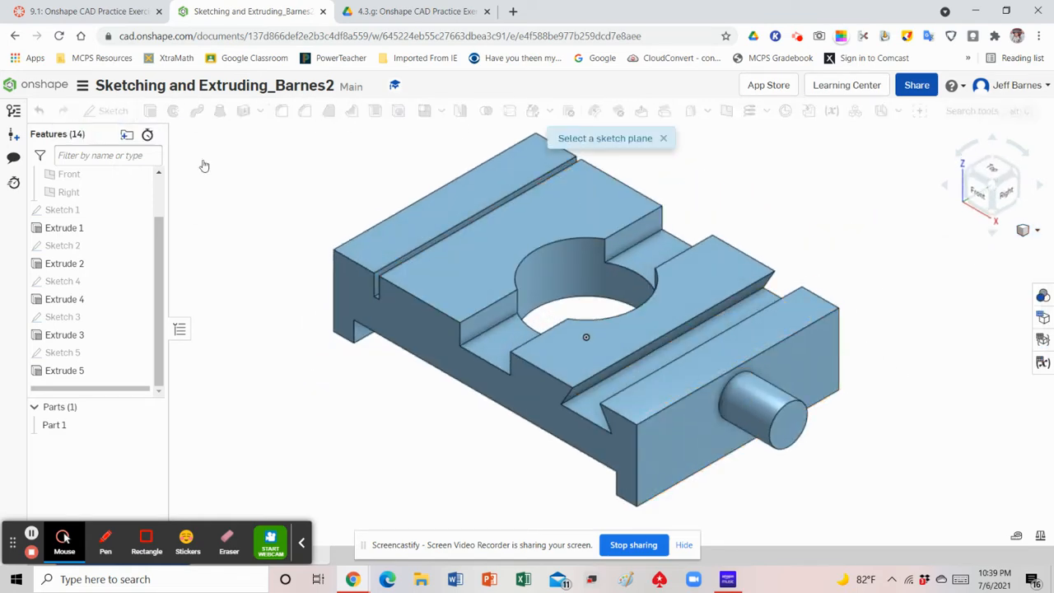
click(789, 423)
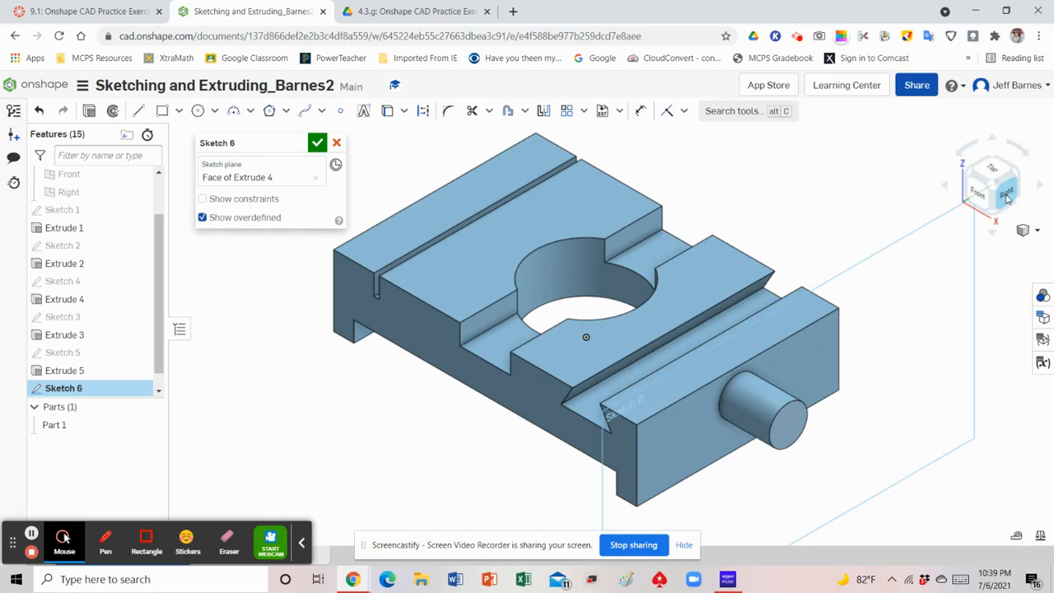
click(1006, 198)
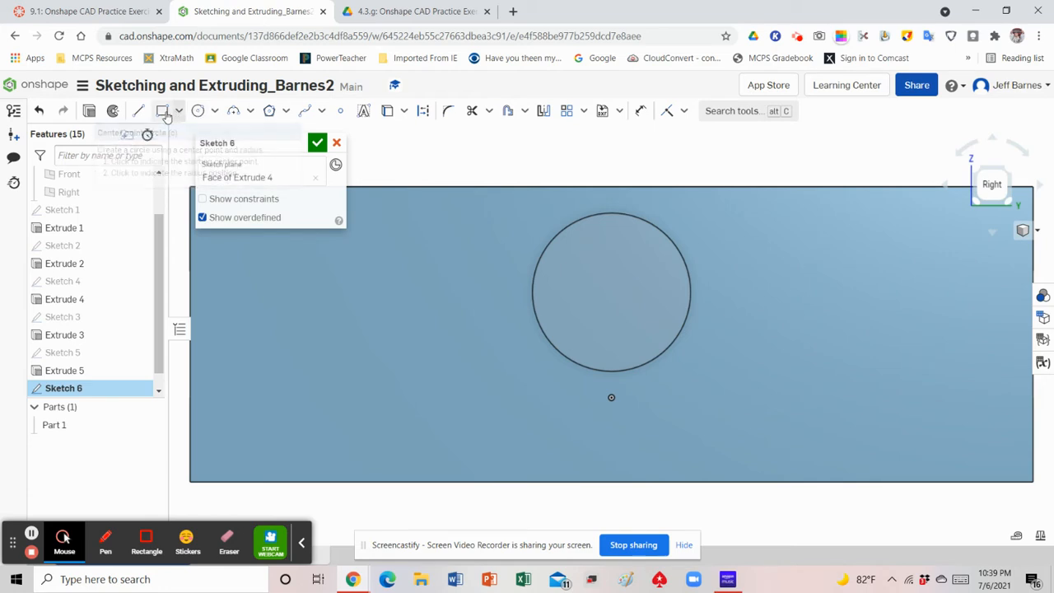
Sketch a center point rectangle from the center of the pin's circular face, about 0.17 in wide and 0.17 in high
click(179, 113)
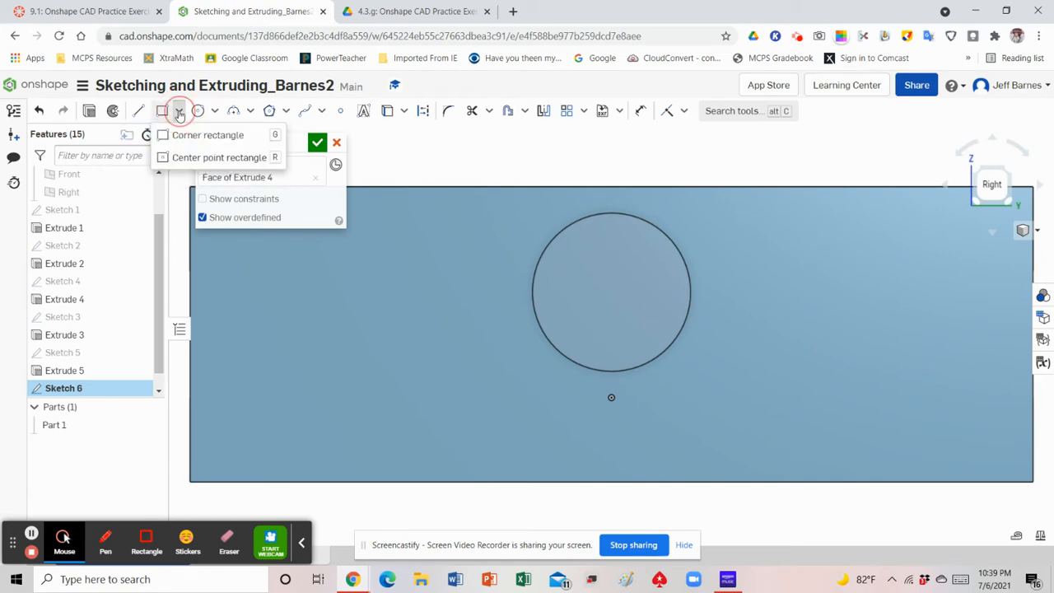
click(213, 159)
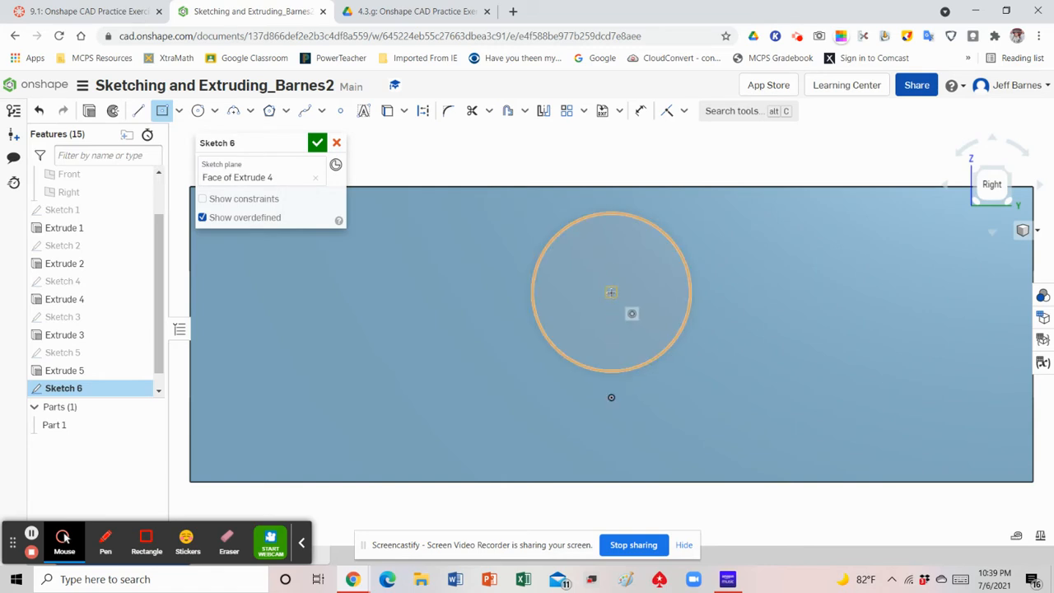
click(611, 292)
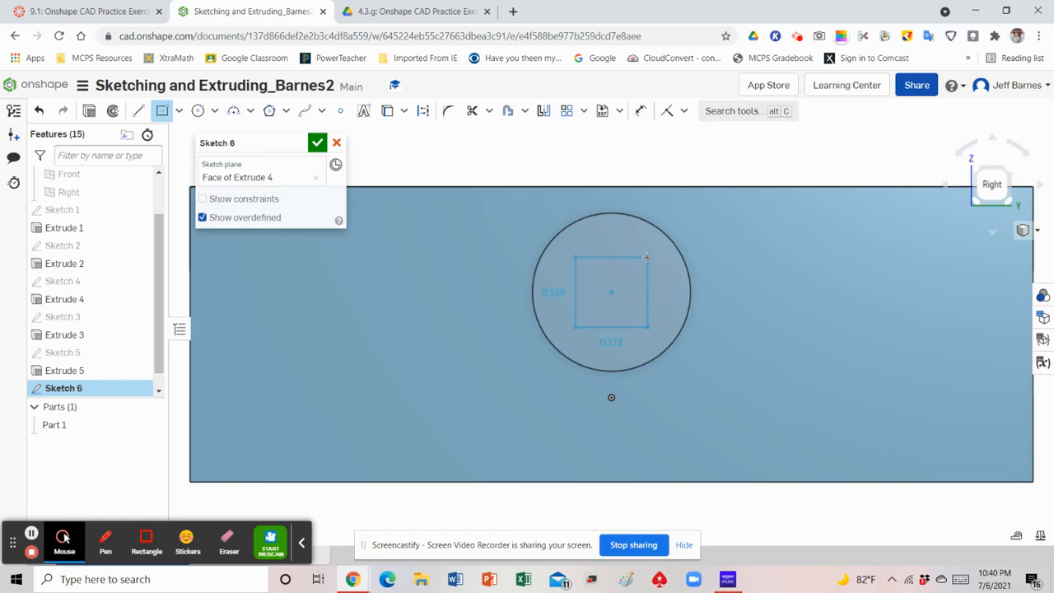
click(646, 258)
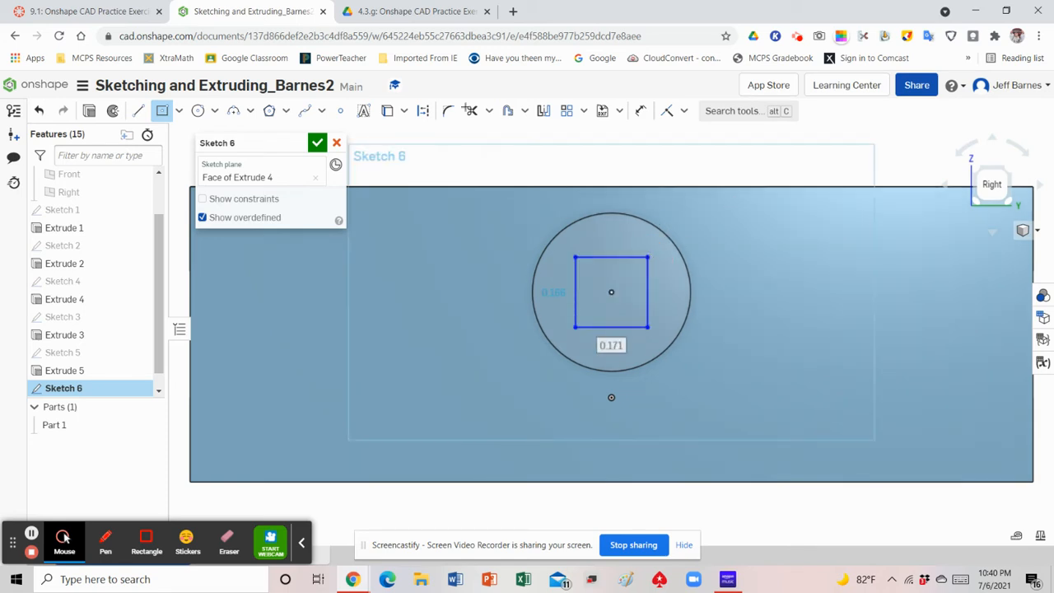
Check the hole size in the exercise PDF and dimension the rectangle's upper edge to 0.2 in in the Onshape sketch
click(420, 13)
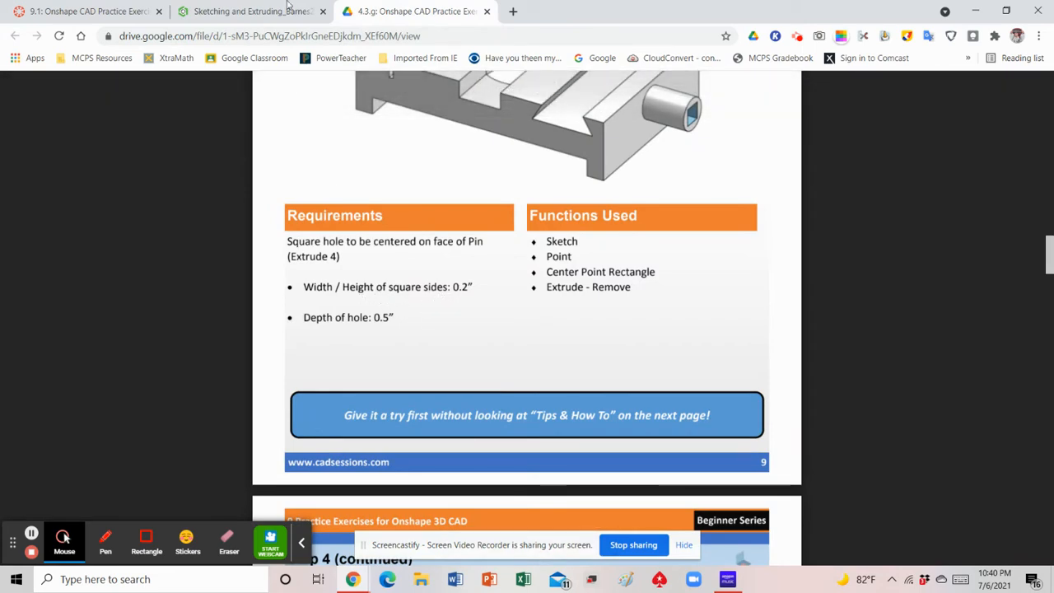
click(247, 12)
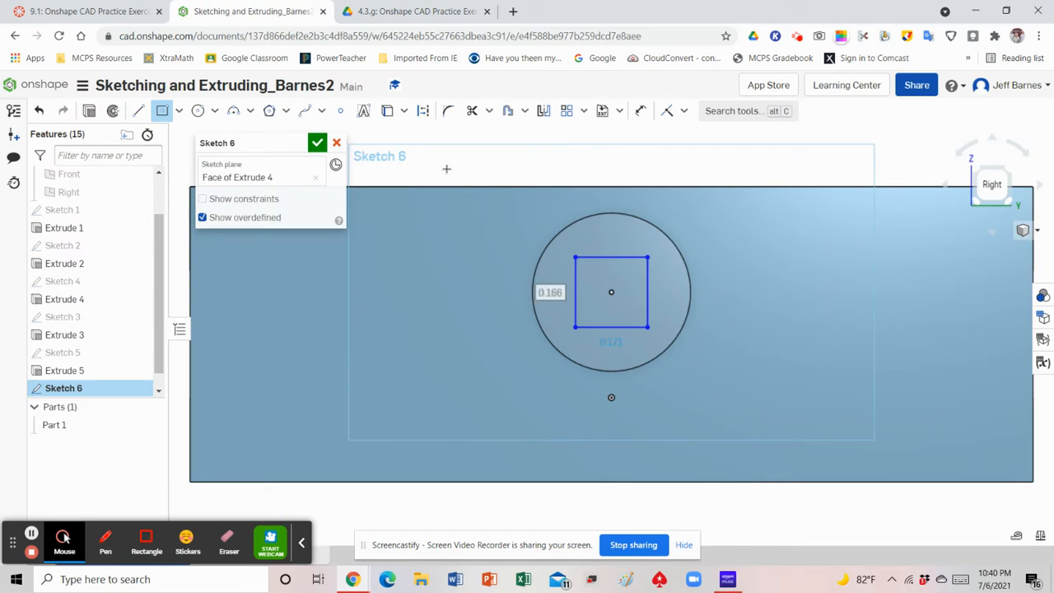
click(641, 110)
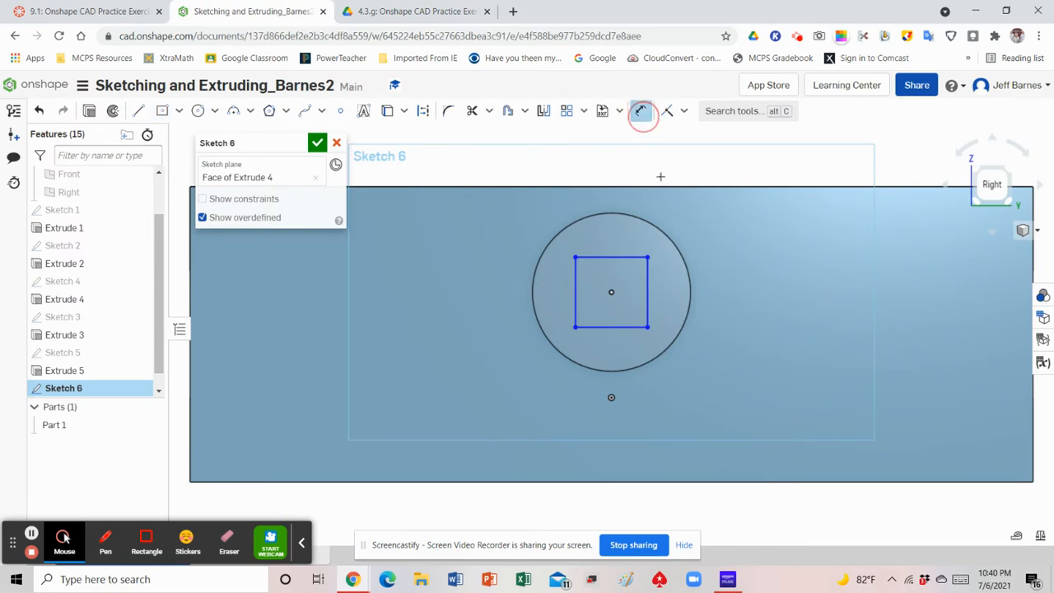
click(625, 256)
click(618, 234)
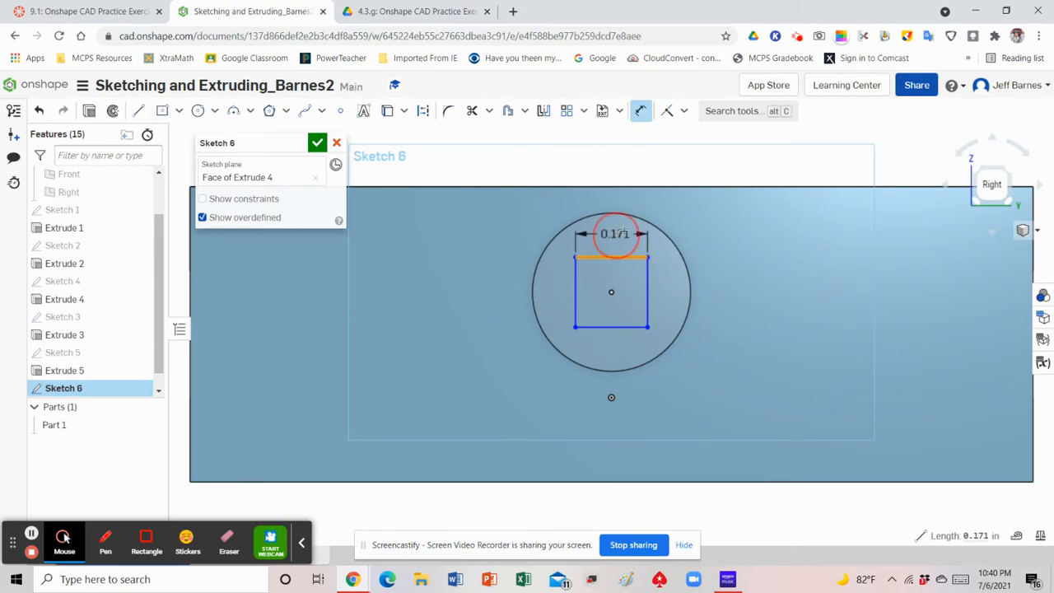
key(BackSpace)
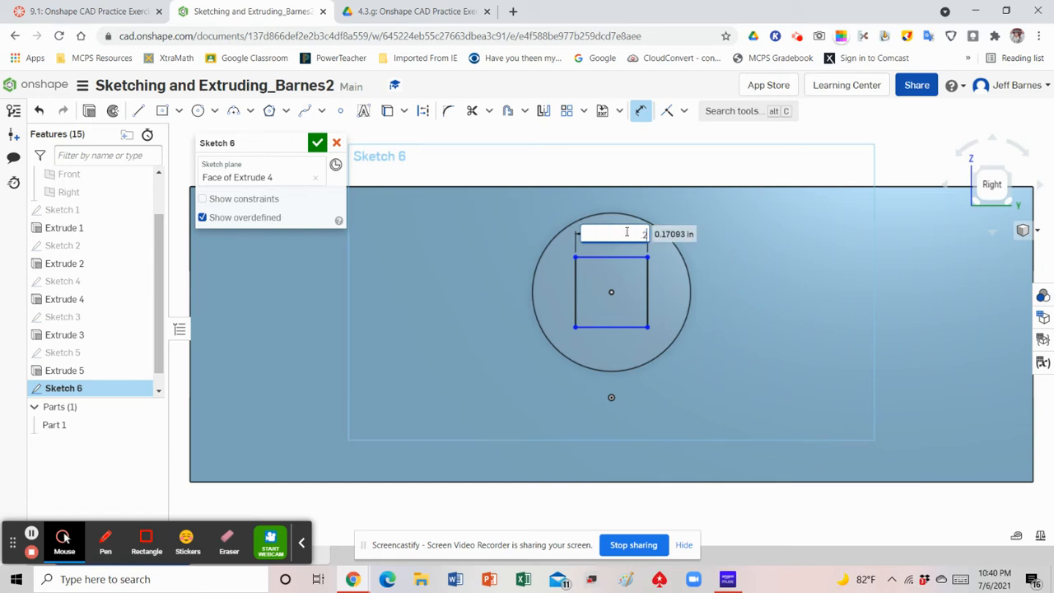
text(.2)
key(Return)
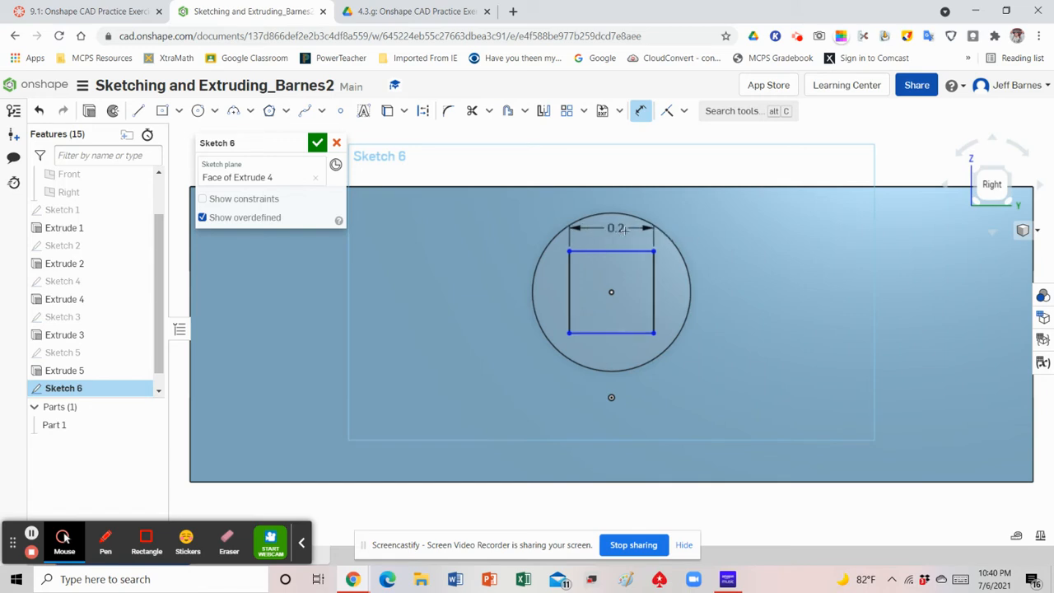
Dimension the rectangle's vertical side to 0.2 in and accept the sketch
click(654, 288)
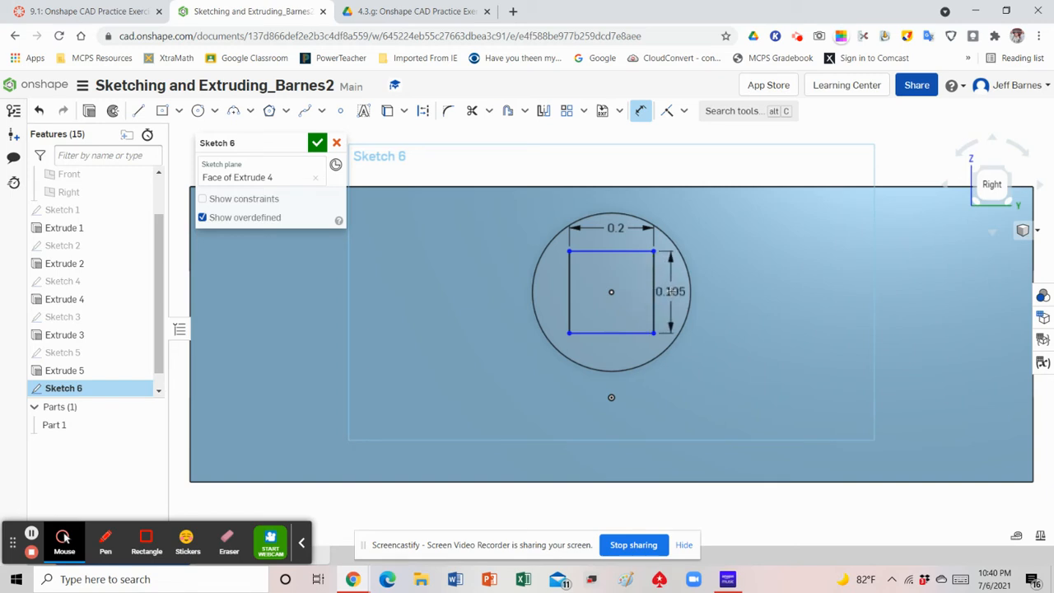
click(729, 287)
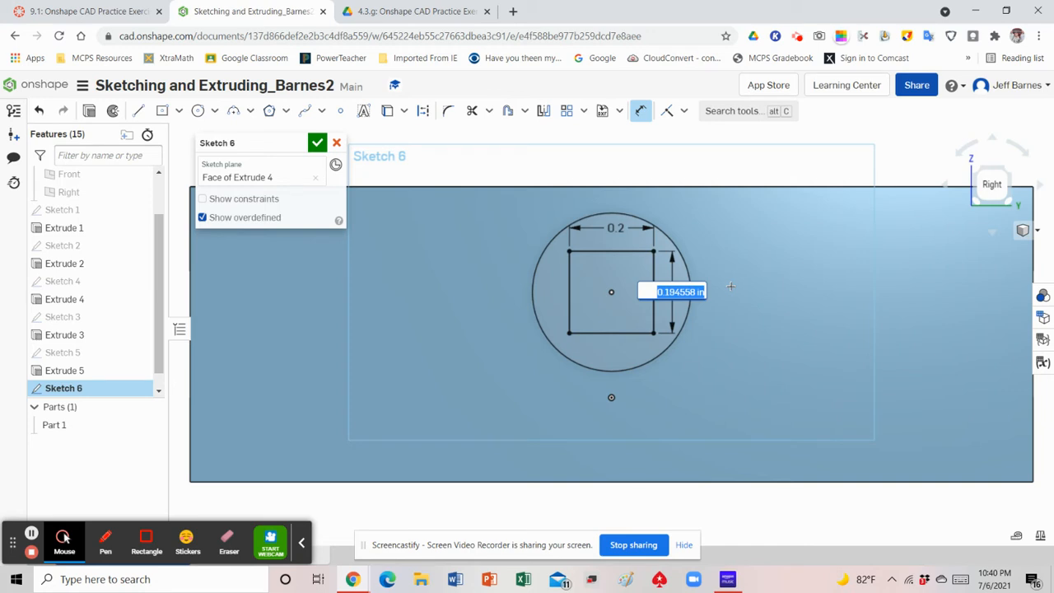
text(0.2)
key(Return)
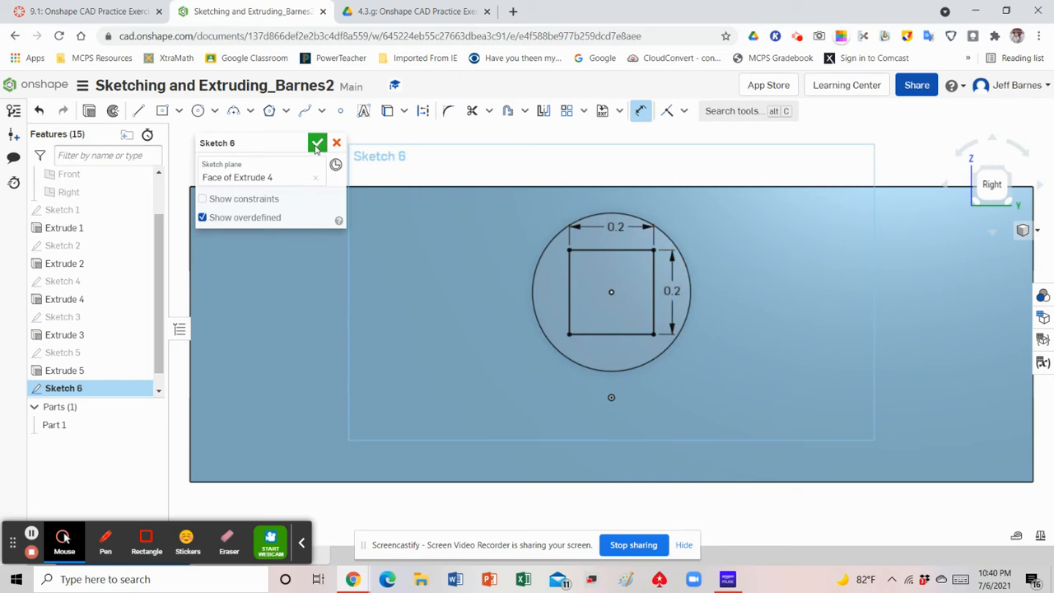
click(316, 145)
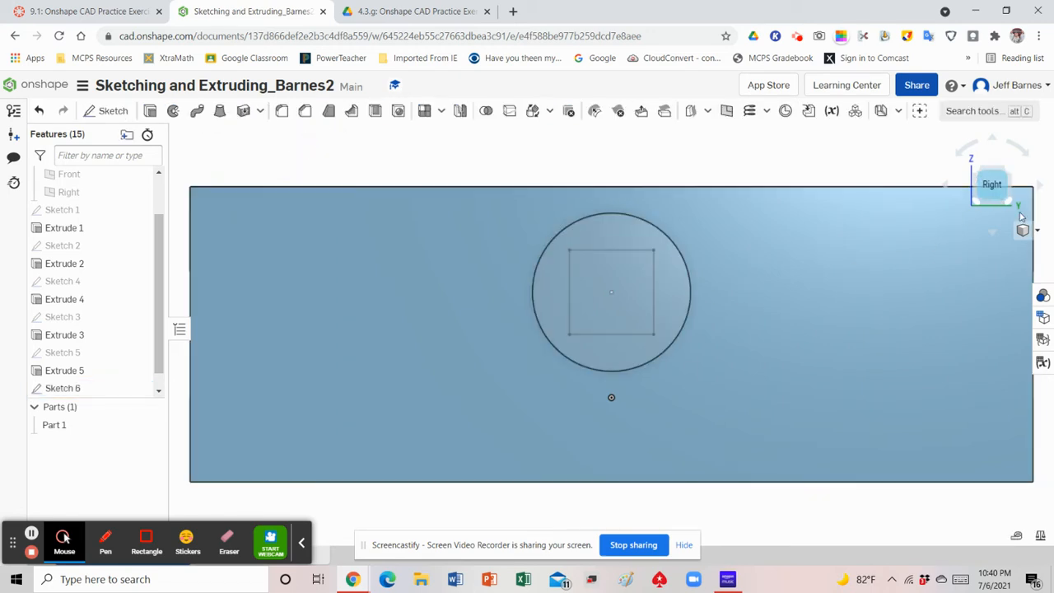
Cut the square region into the pin with a Blind Remove extrude 0.5 in deep, checking the required depth in the exercise PDF
click(1036, 232)
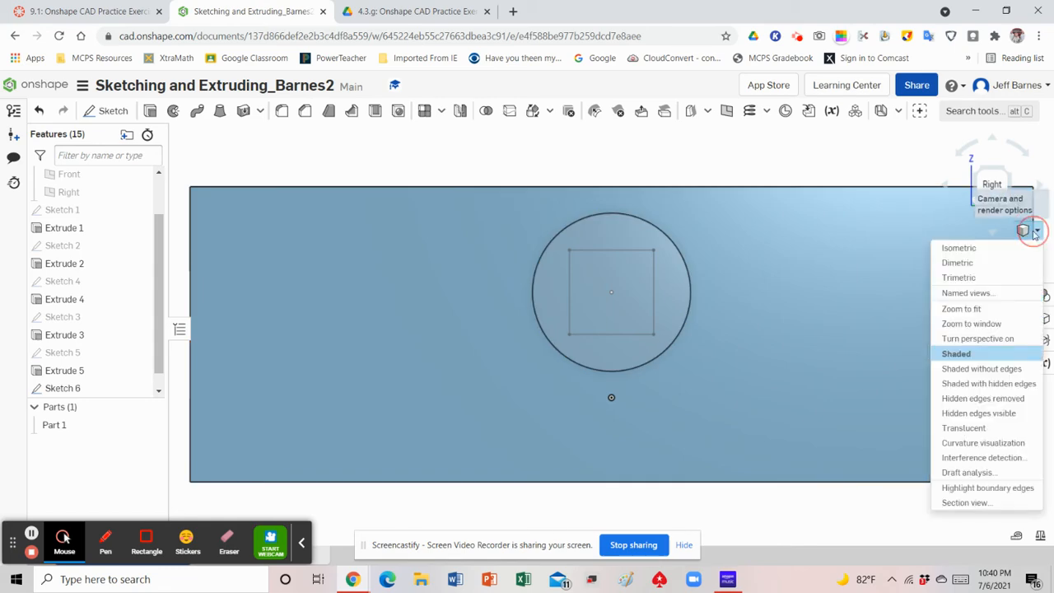
click(960, 248)
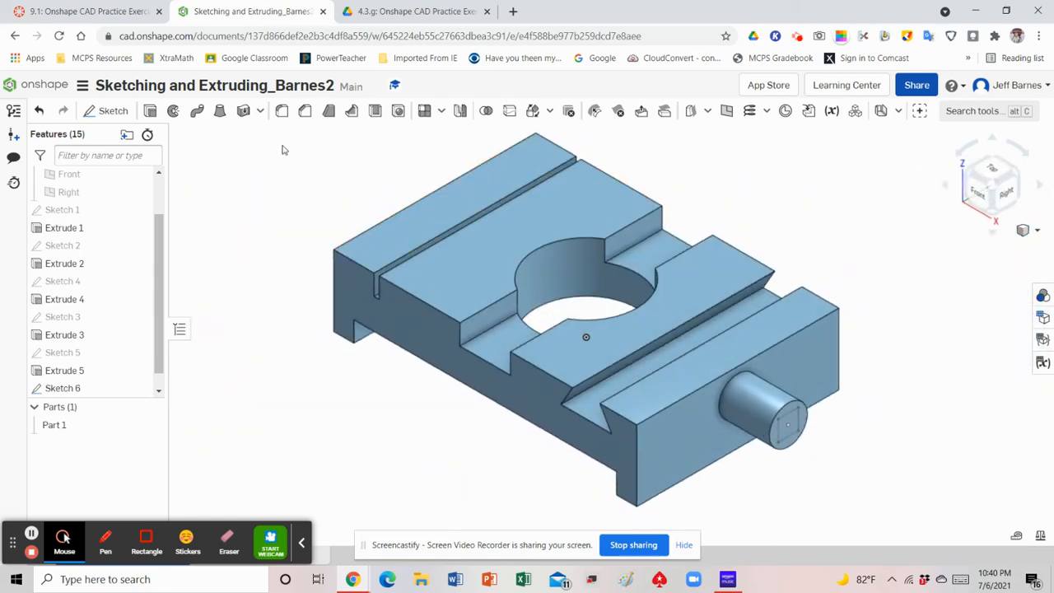
click(149, 113)
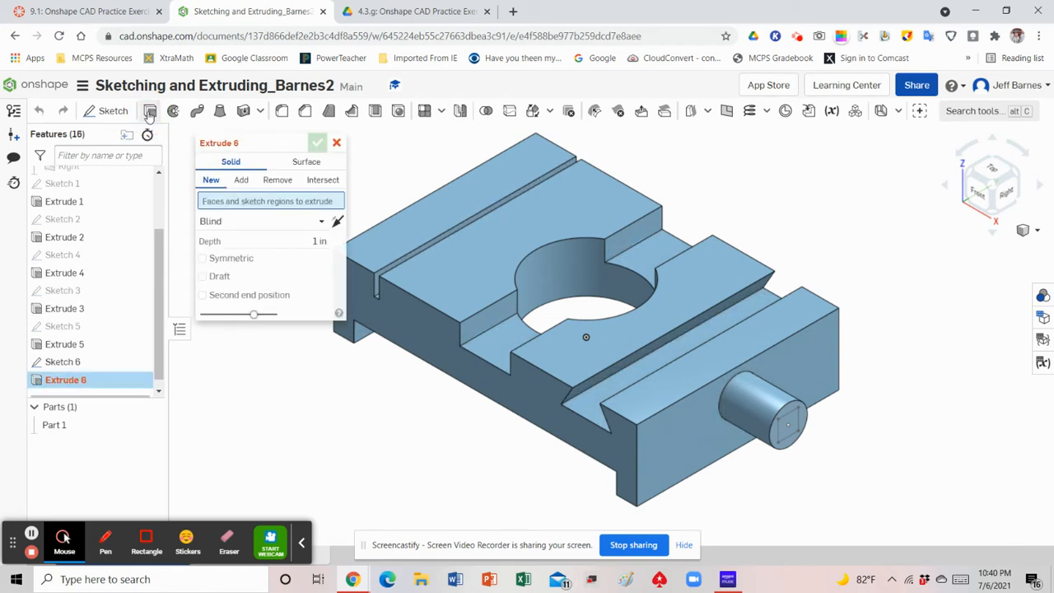
click(277, 181)
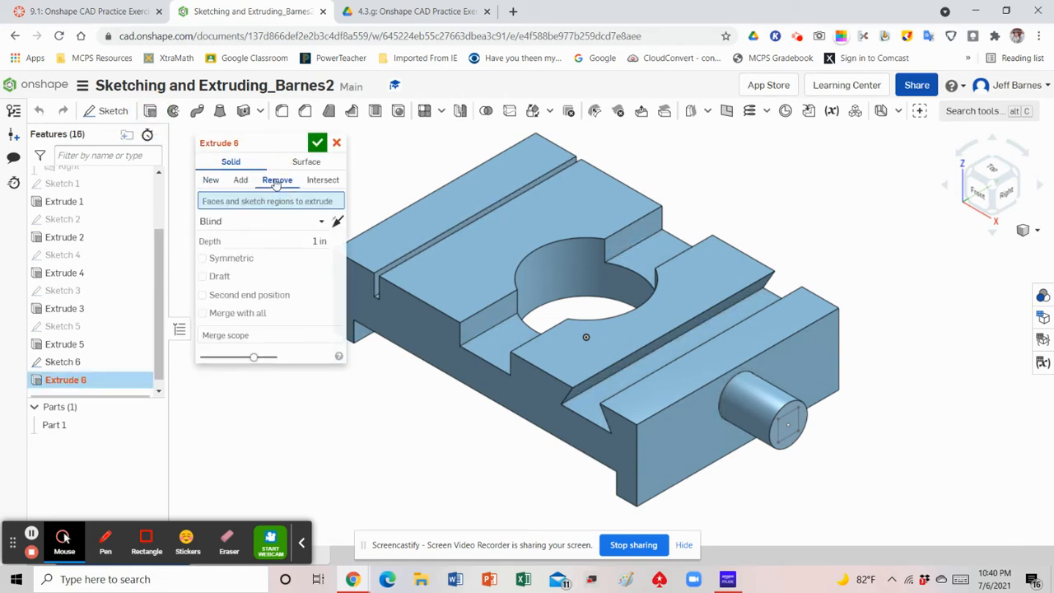
click(372, 11)
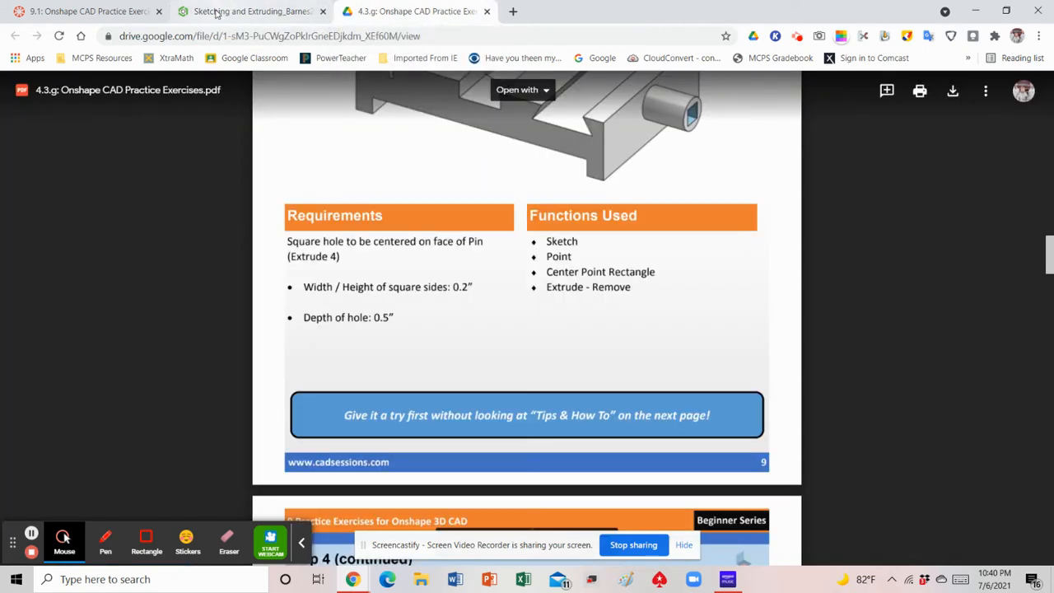
click(218, 14)
click(292, 241)
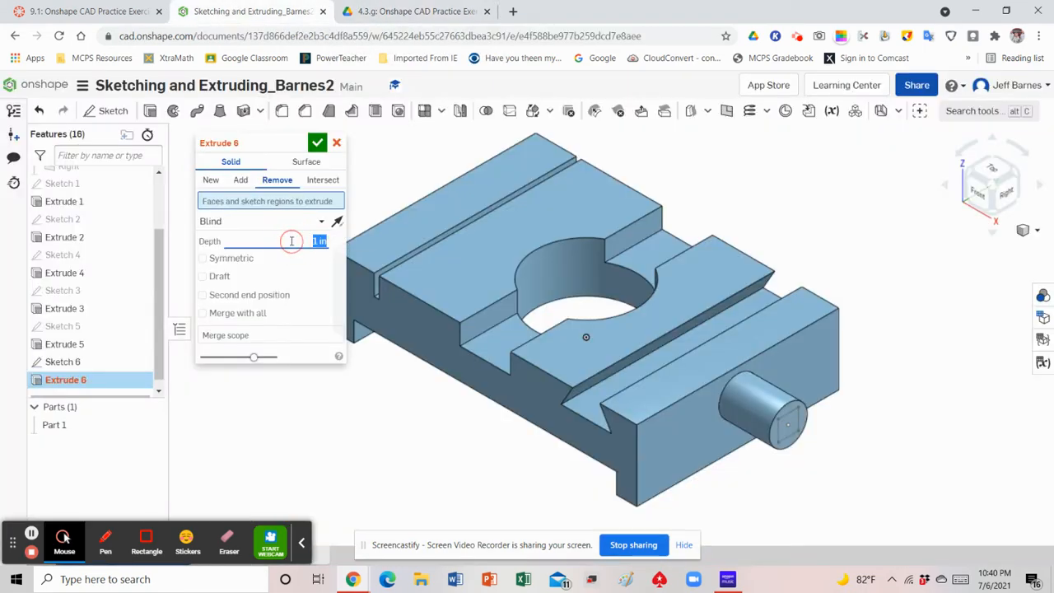
key(BackSpace)
text(.5)
click(789, 425)
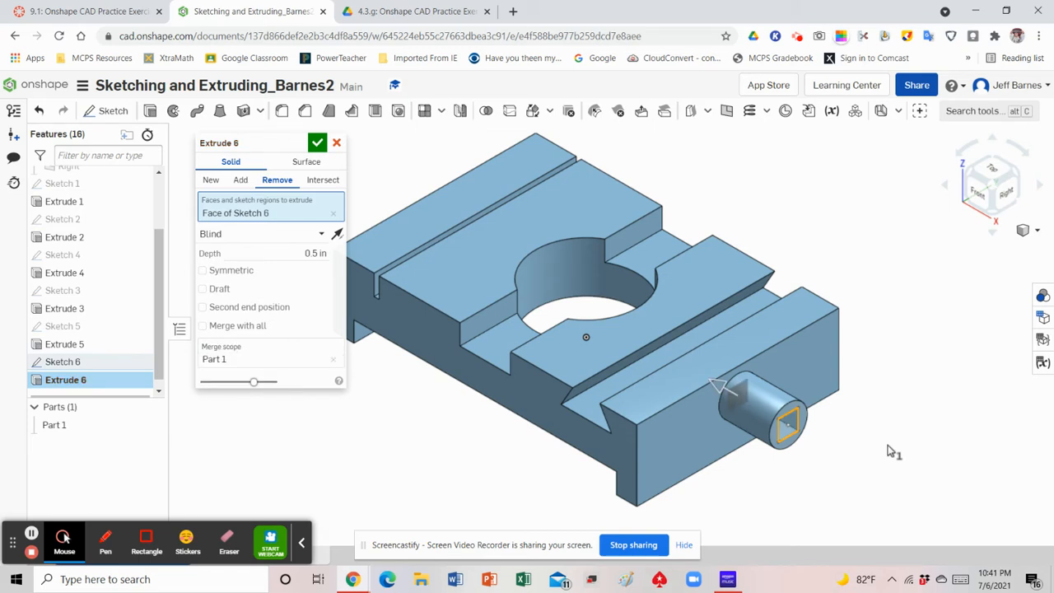
click(318, 145)
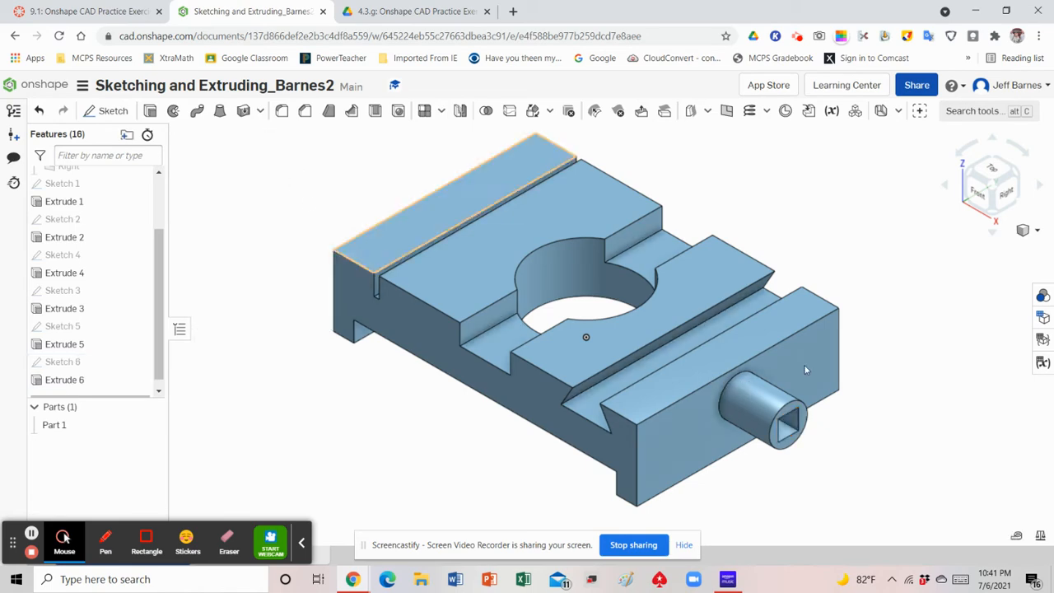
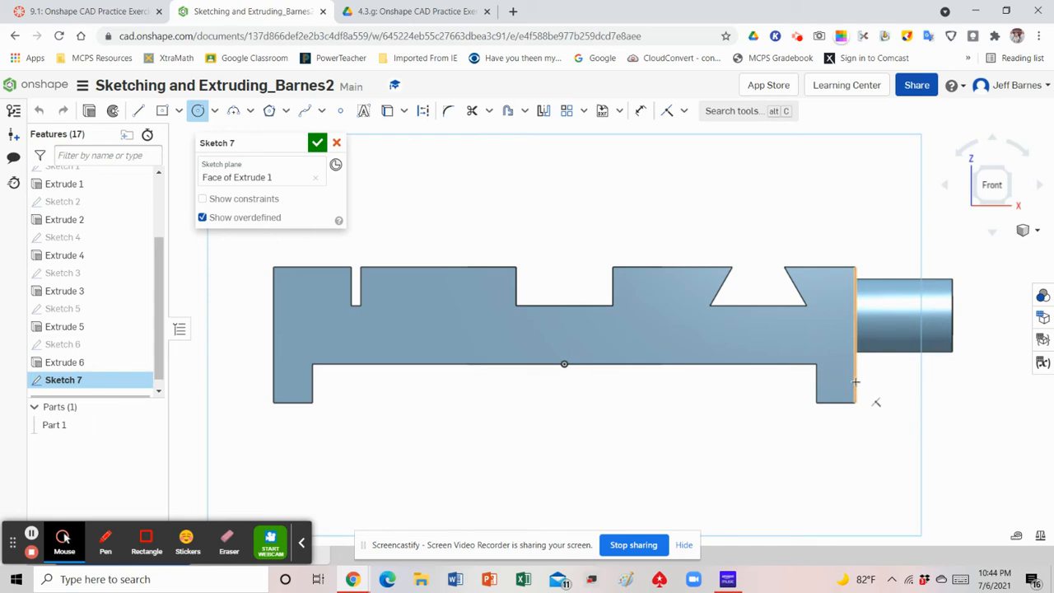
Sketch two circles centred on the outer vertical edges of the base's feet, about 0.158 in diameter on the pin side and 0.134 in opposite
click(856, 379)
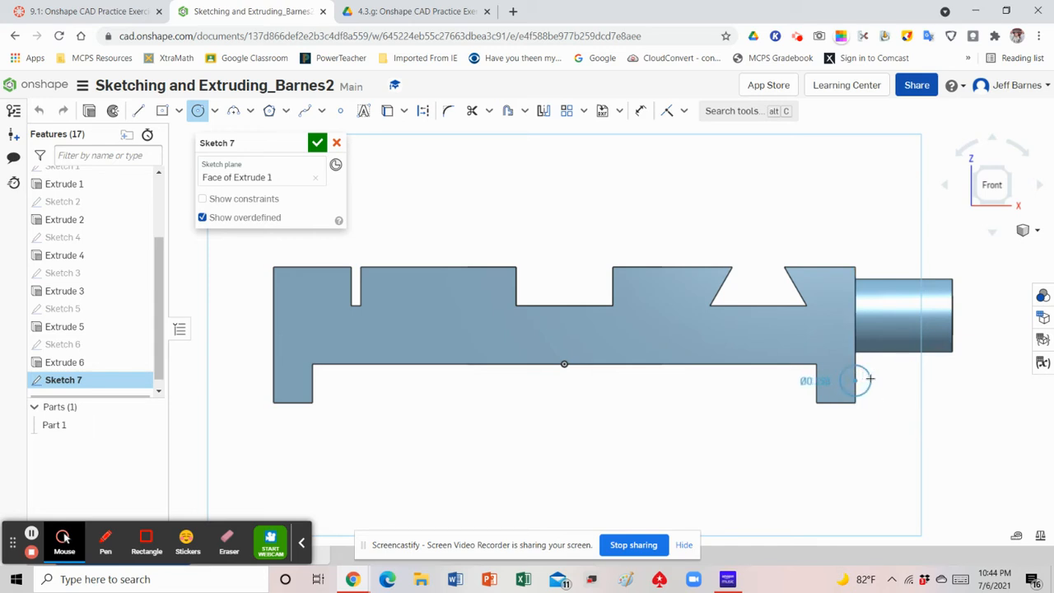
click(871, 379)
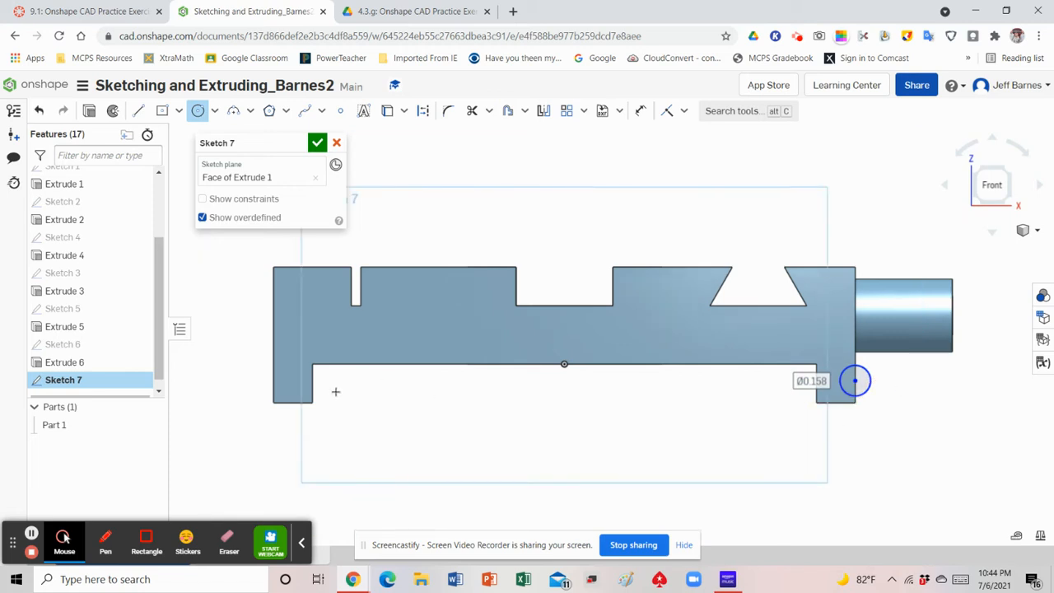
click(273, 379)
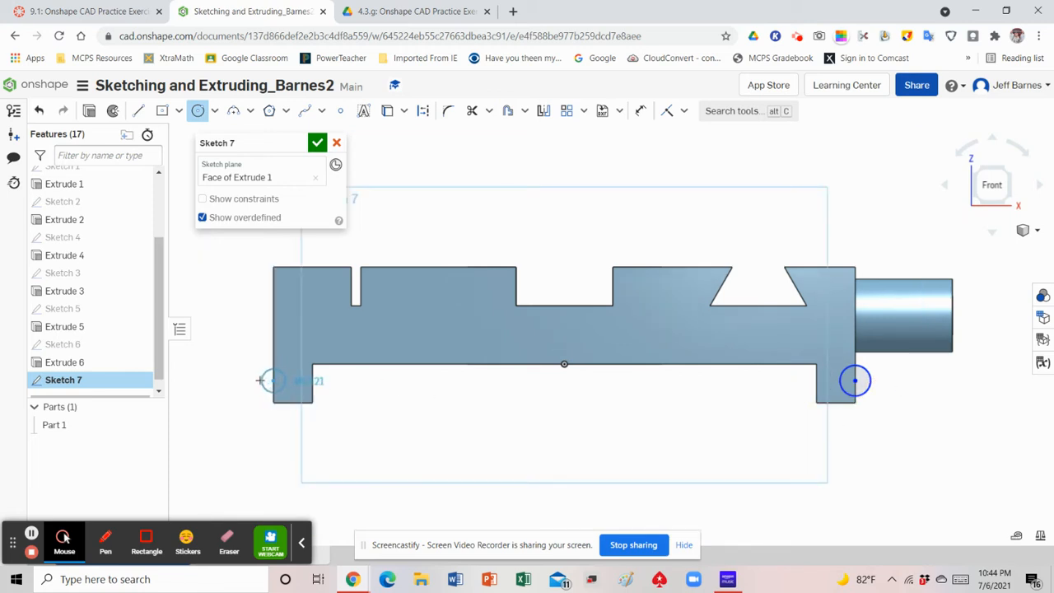
click(260, 380)
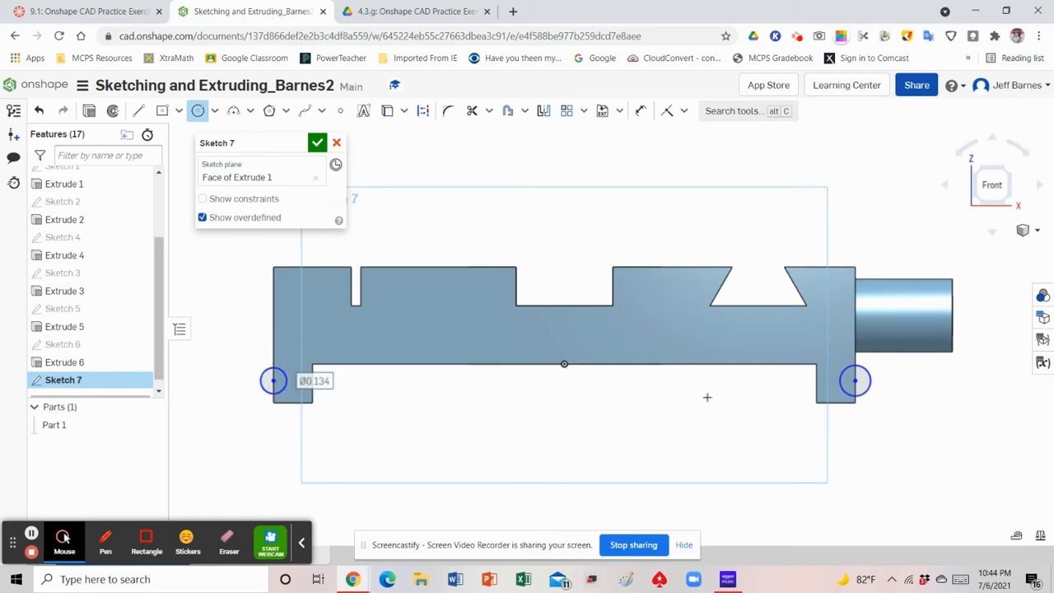
Dimension the diameters of both foot circles to 0.2 in
click(640, 115)
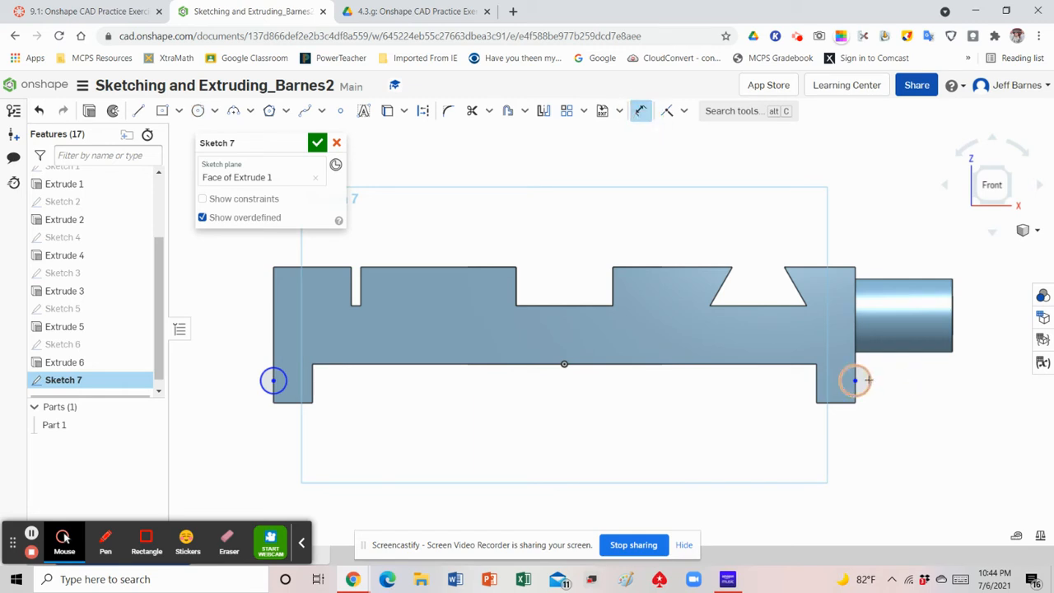
click(873, 381)
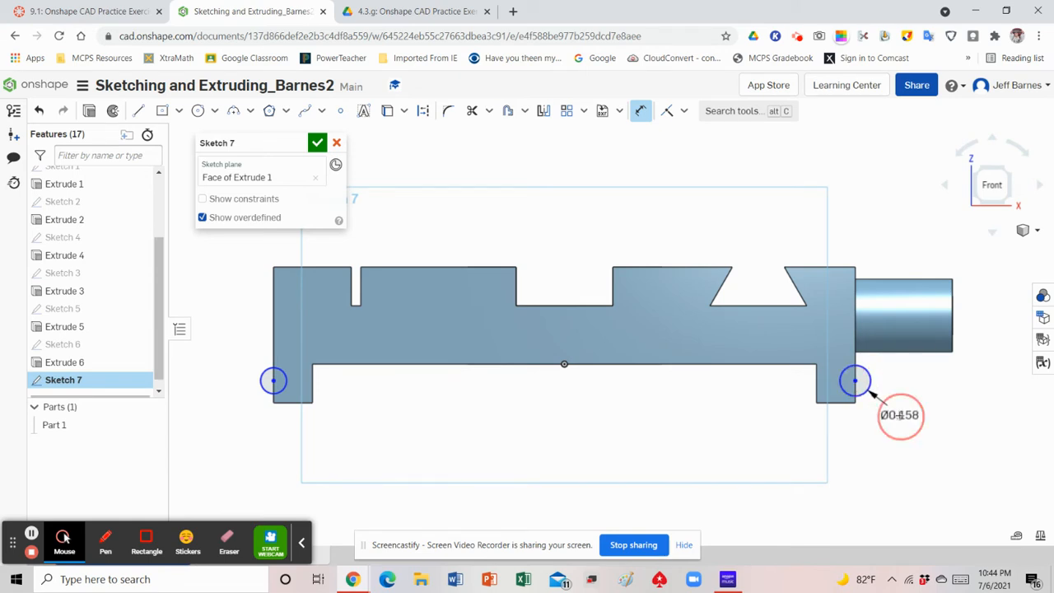
click(902, 416)
text(0.2)
key(Return)
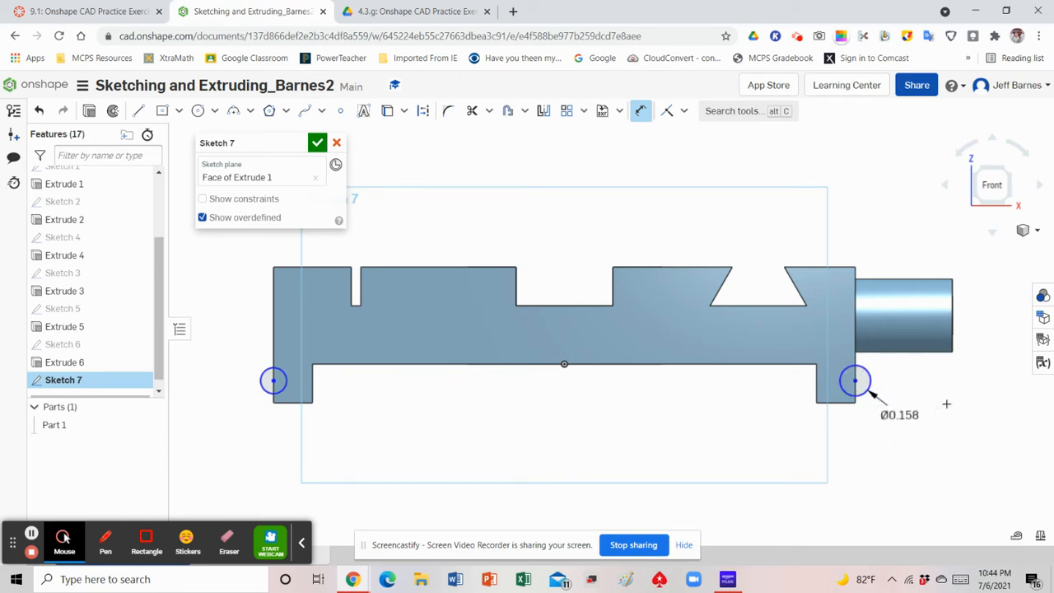
click(262, 381)
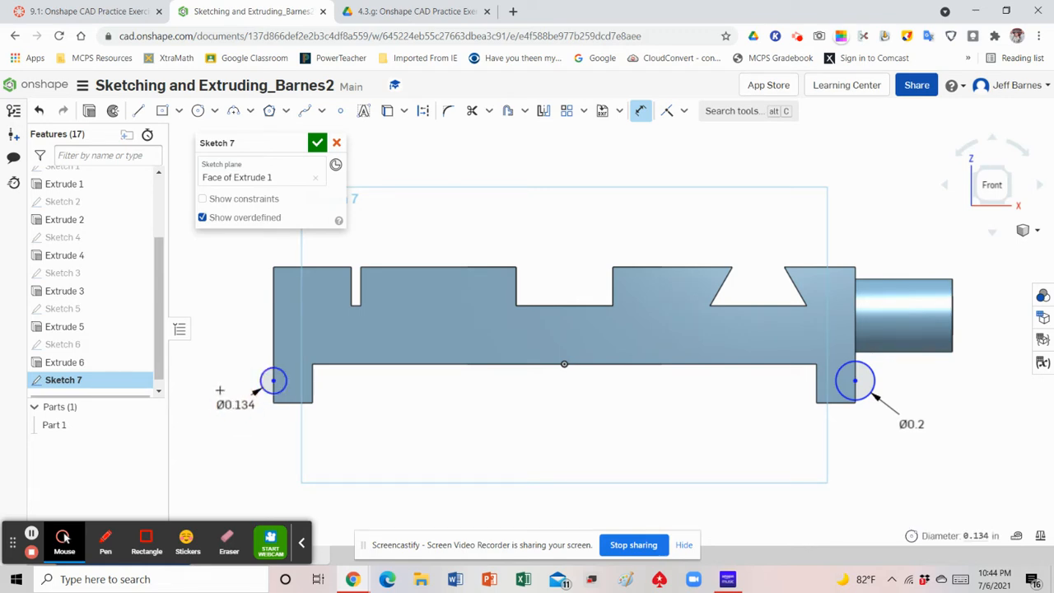
click(220, 389)
text(0.2)
key(Return)
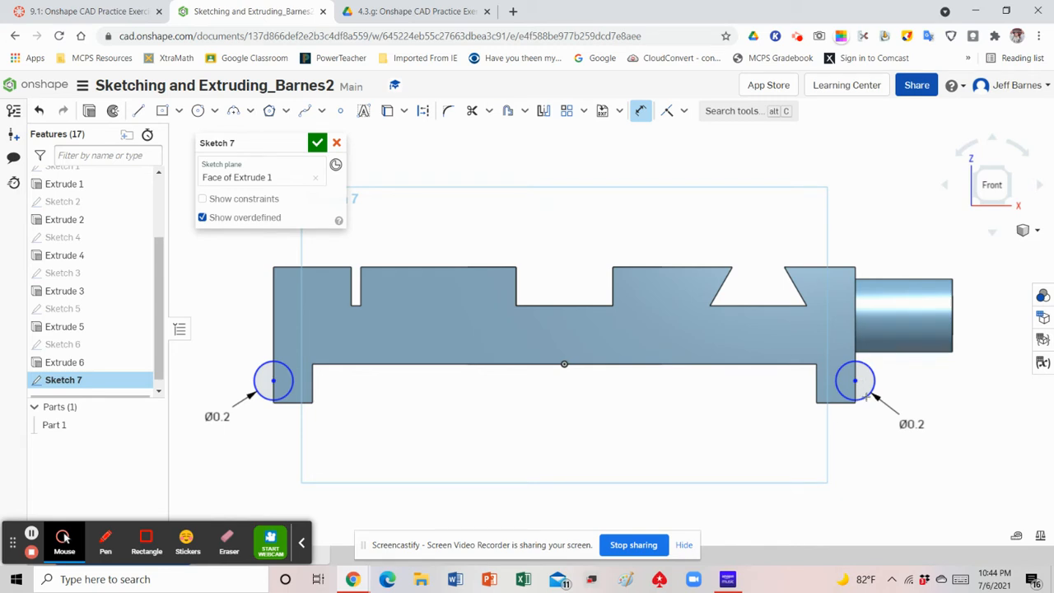
Add a Coincident constraint between the pin-side circle and the bottom outer corner of its foot
click(684, 112)
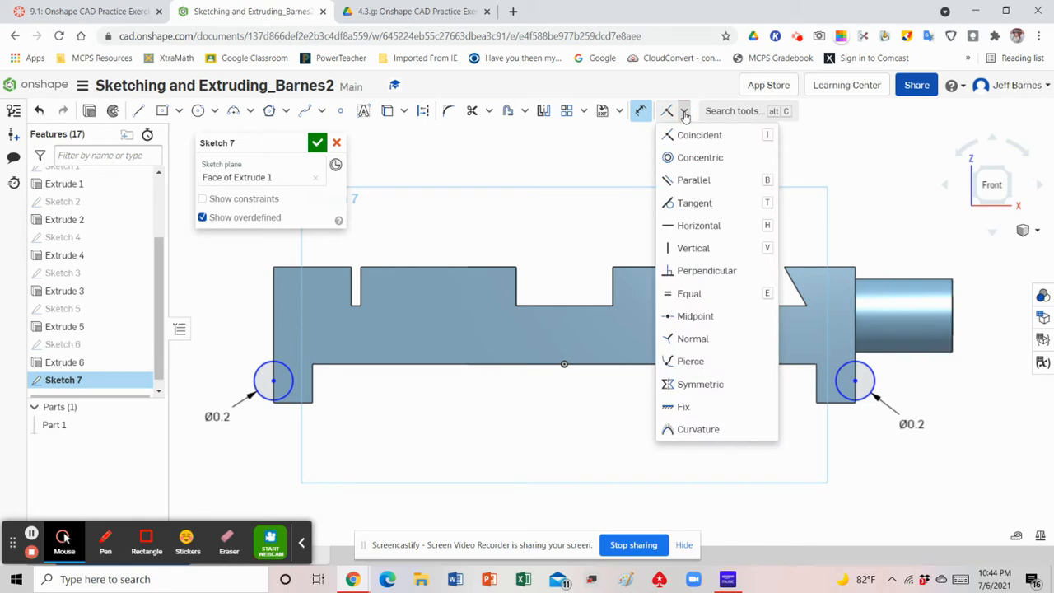
click(702, 140)
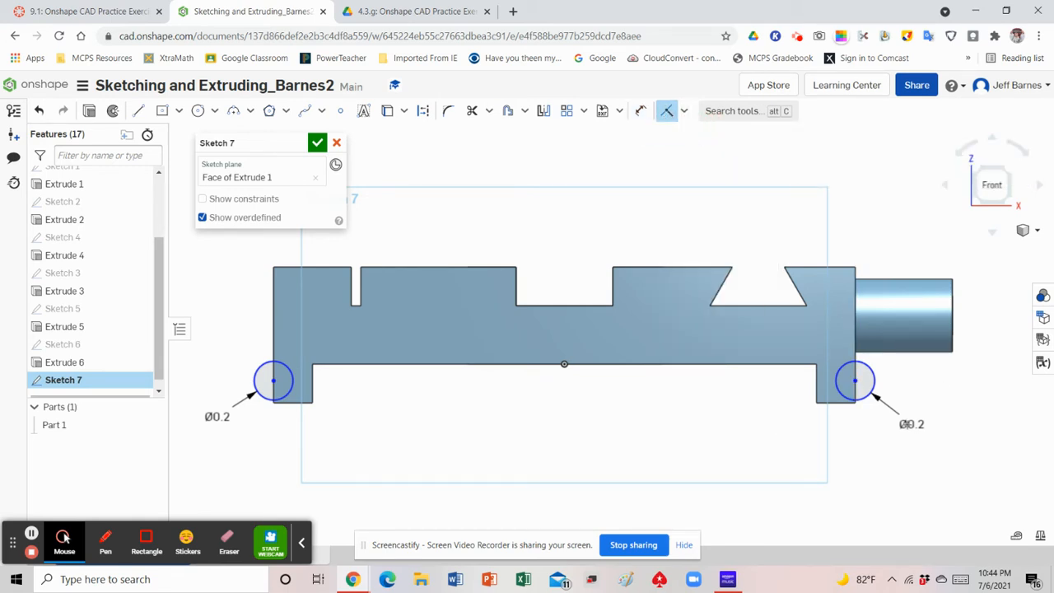
click(861, 403)
click(856, 406)
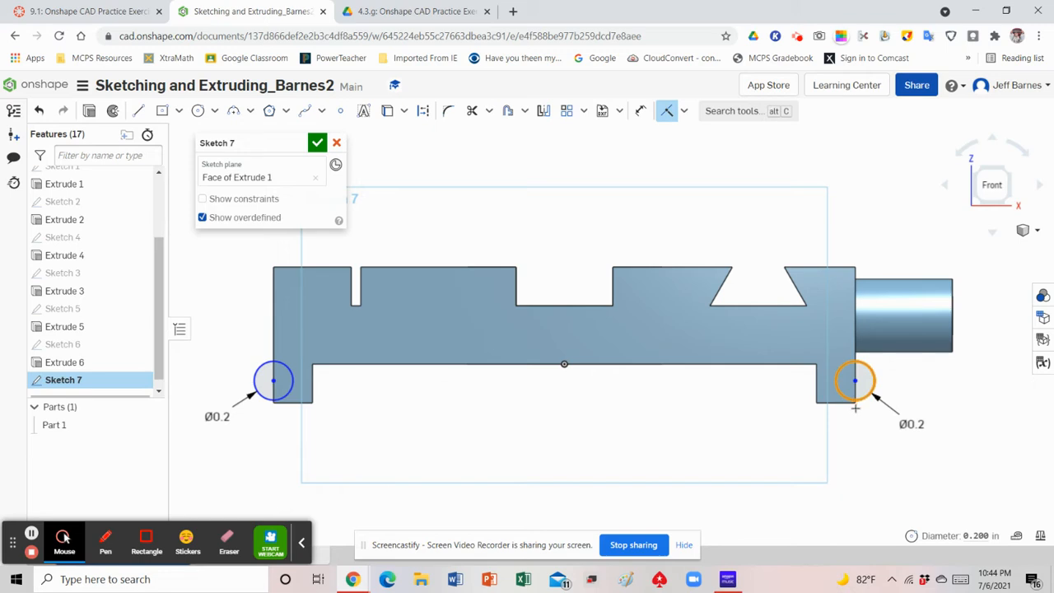
scroll(855, 407, up, 3)
click(857, 401)
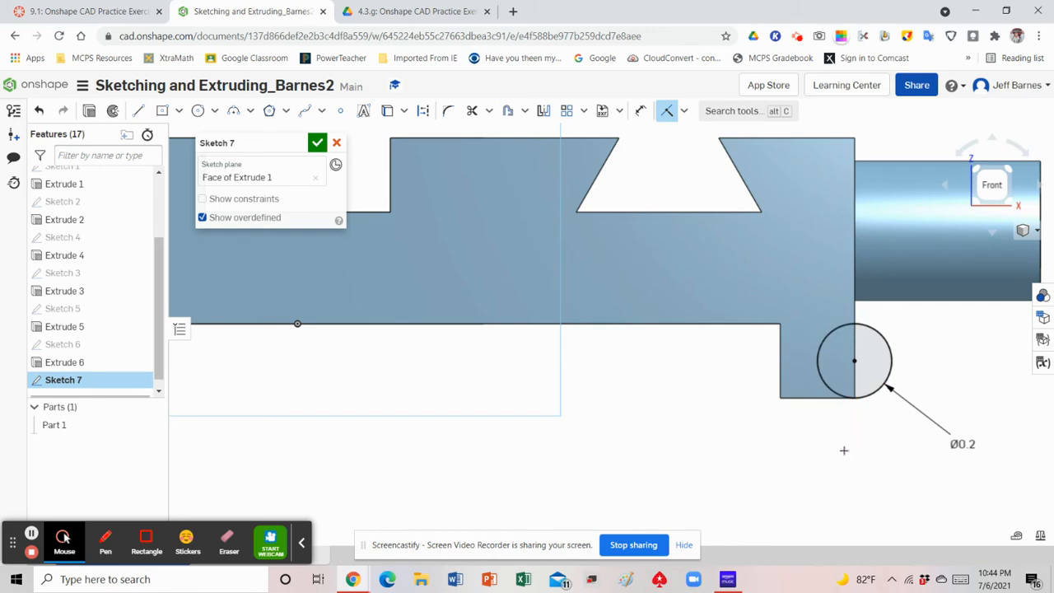
Make the circle on the foot opposite the pin coincident with that foot's bottom outer corner
scroll(859, 445, down, 5)
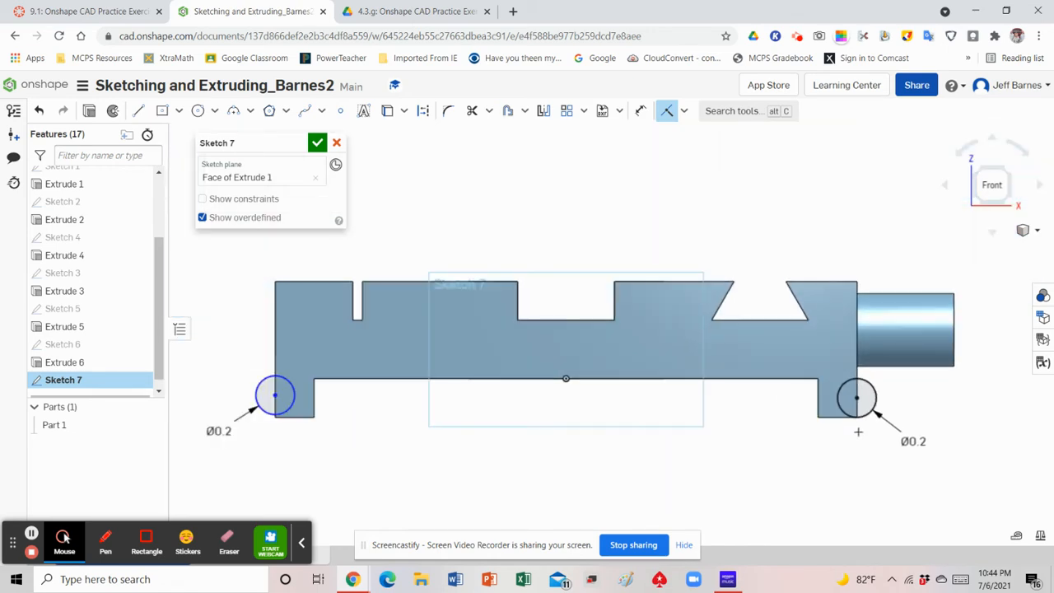
scroll(394, 425, up, 4)
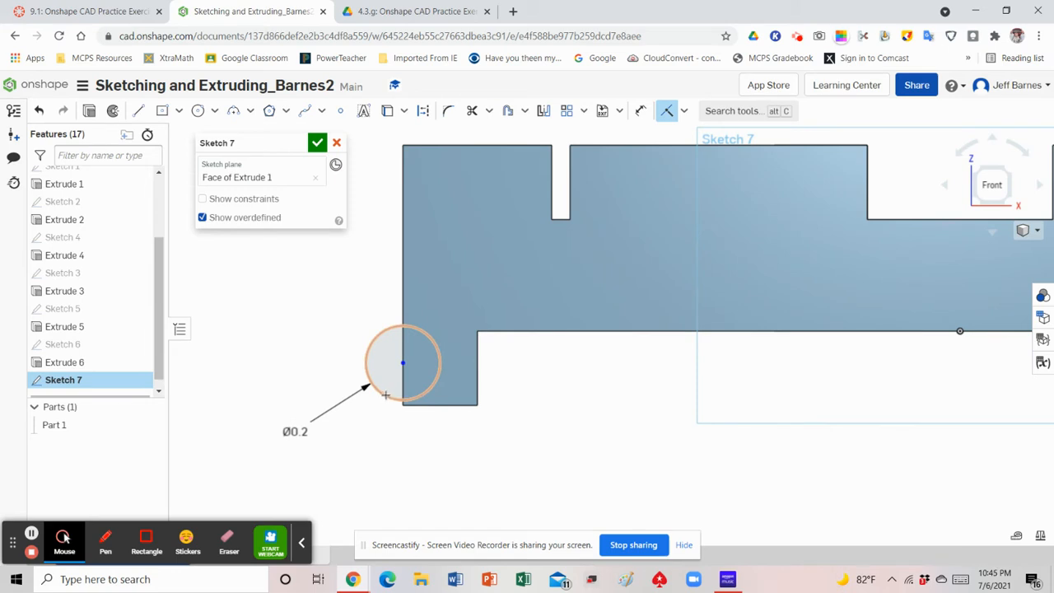
click(386, 397)
drag(400, 408, 400, 414)
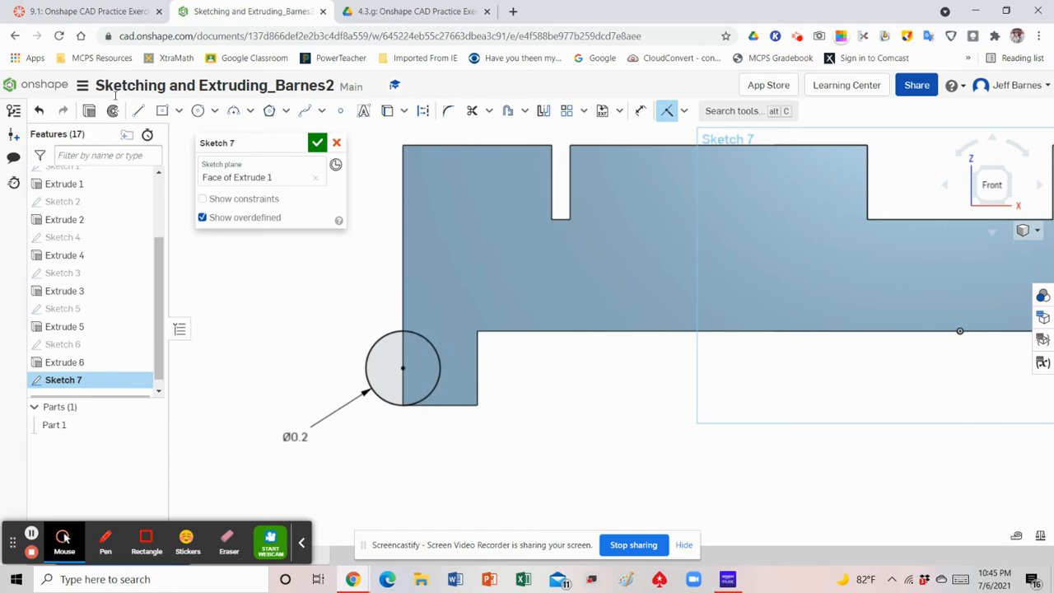
Draw a vertical line about 0.2 in long across the circle opposite the pin, along the foot's outer edge to its bottom corner
click(140, 113)
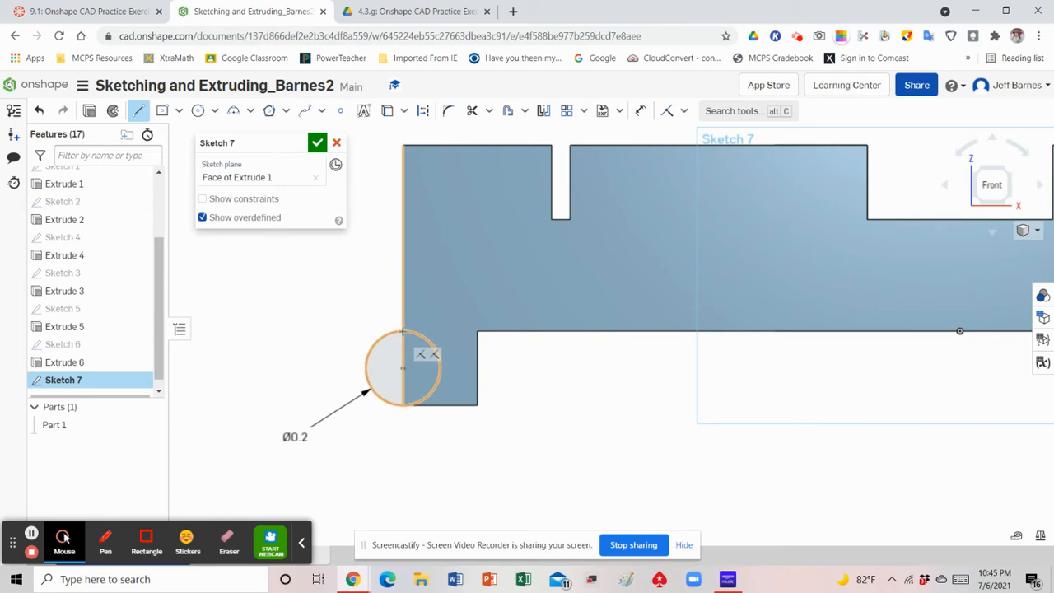
click(402, 406)
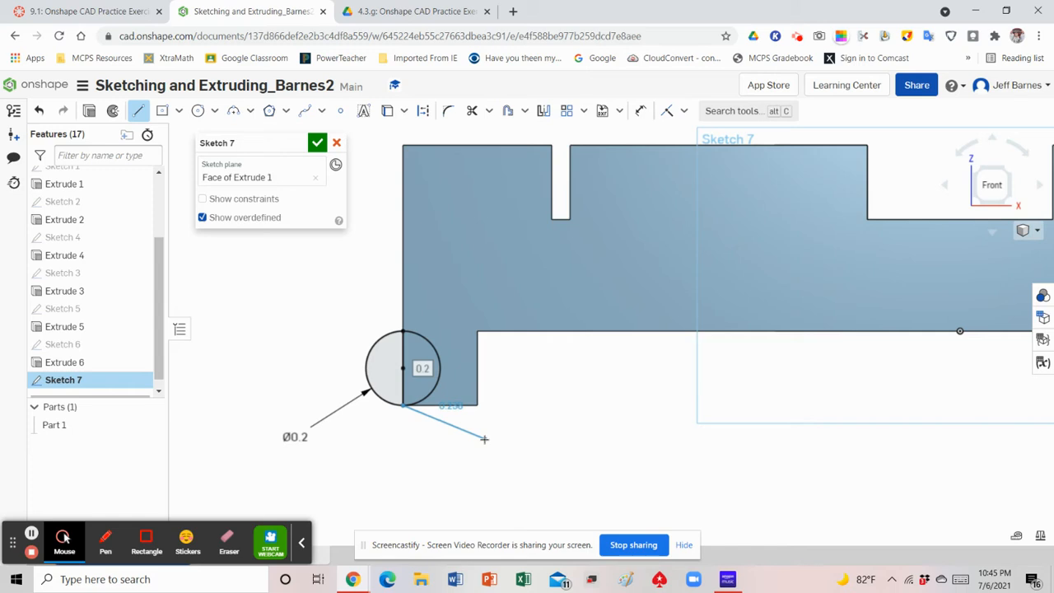
right_click(484, 439)
click(499, 449)
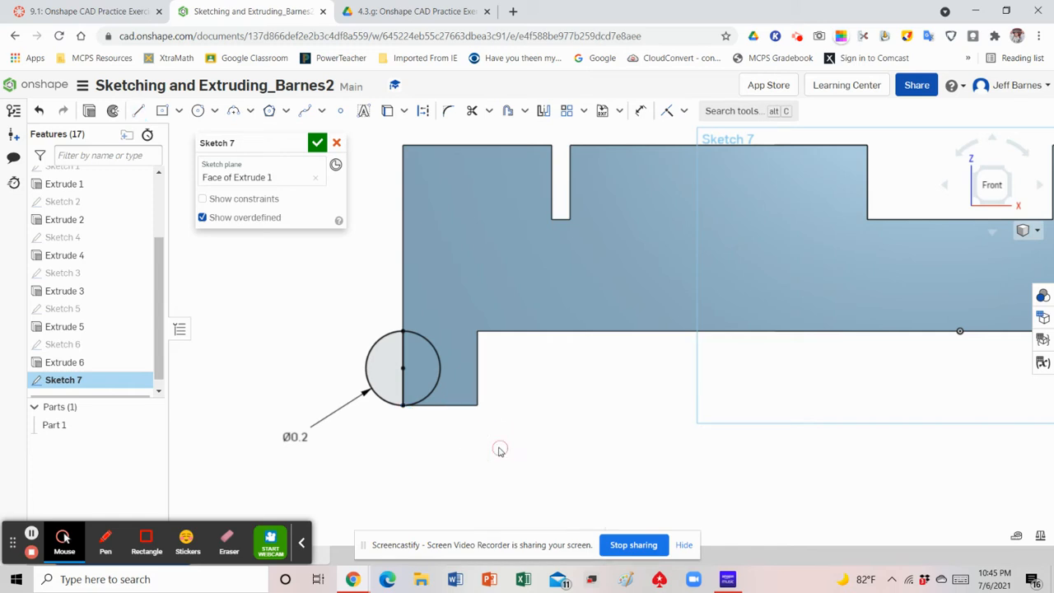
Draw a vertical line about 0.2 in long across the pin-side circle along the foot's outer edge, and accept the sketch
click(139, 110)
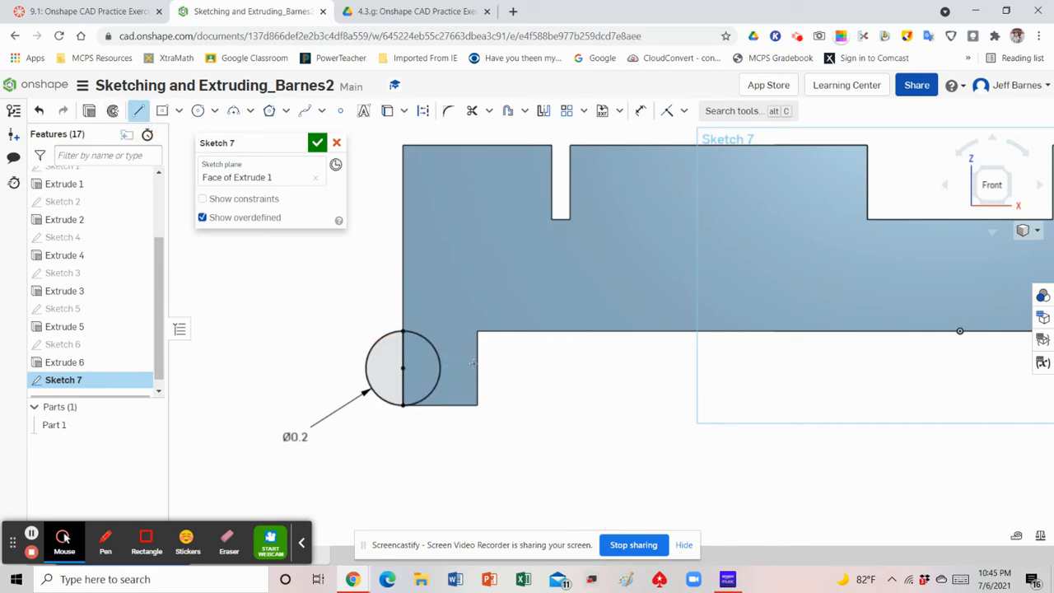
scroll(388, 359, down, 5)
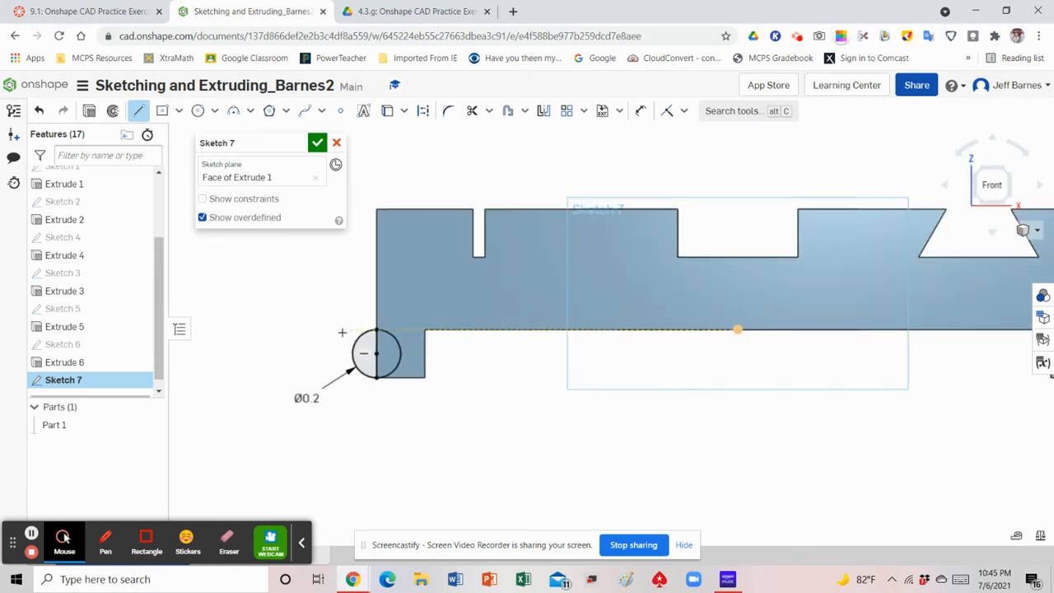
scroll(824, 314, up, 5)
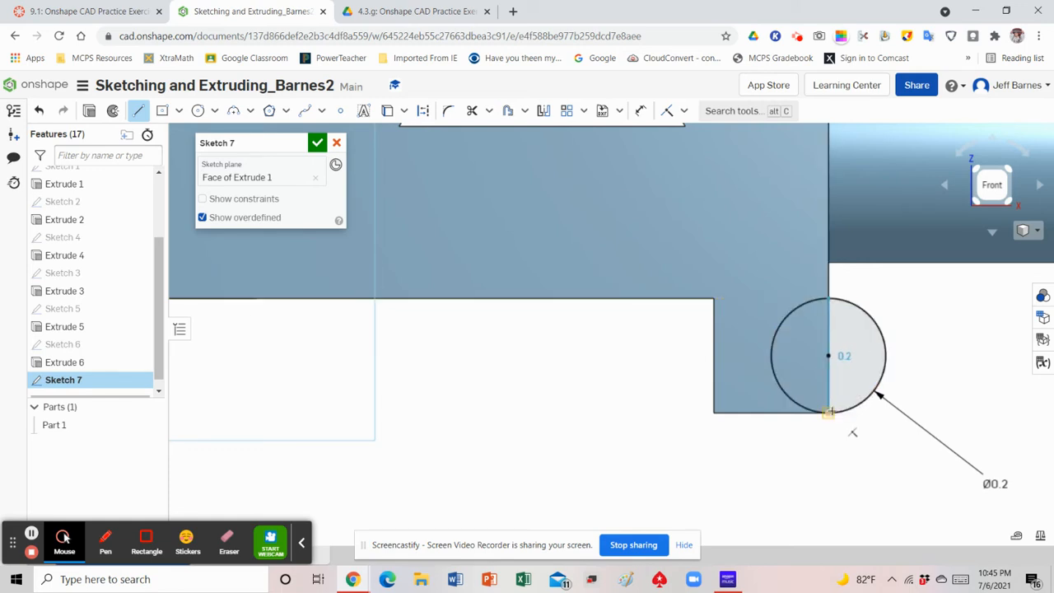
click(828, 412)
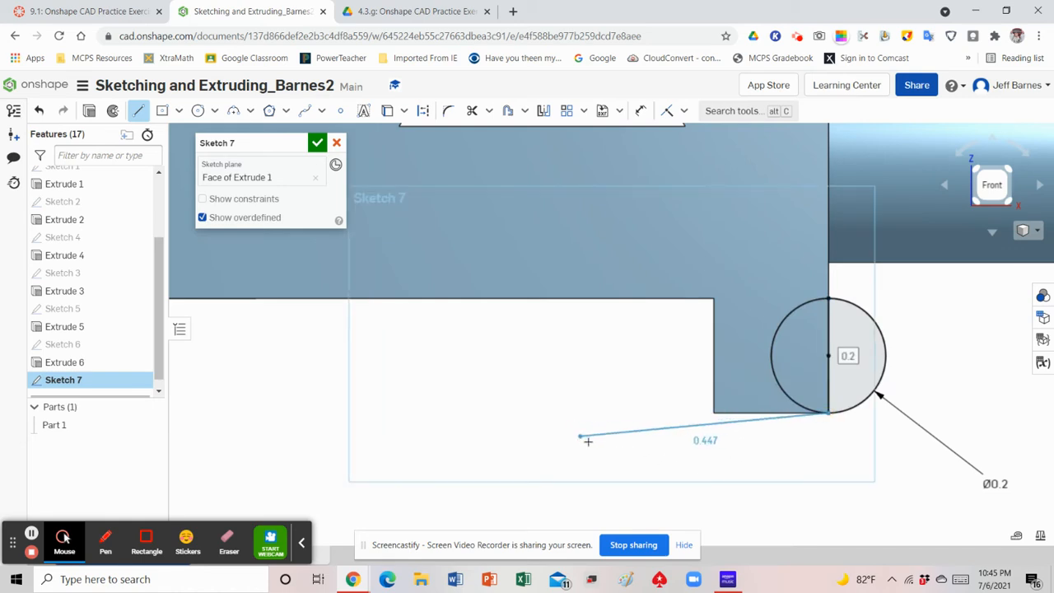
right_click(626, 459)
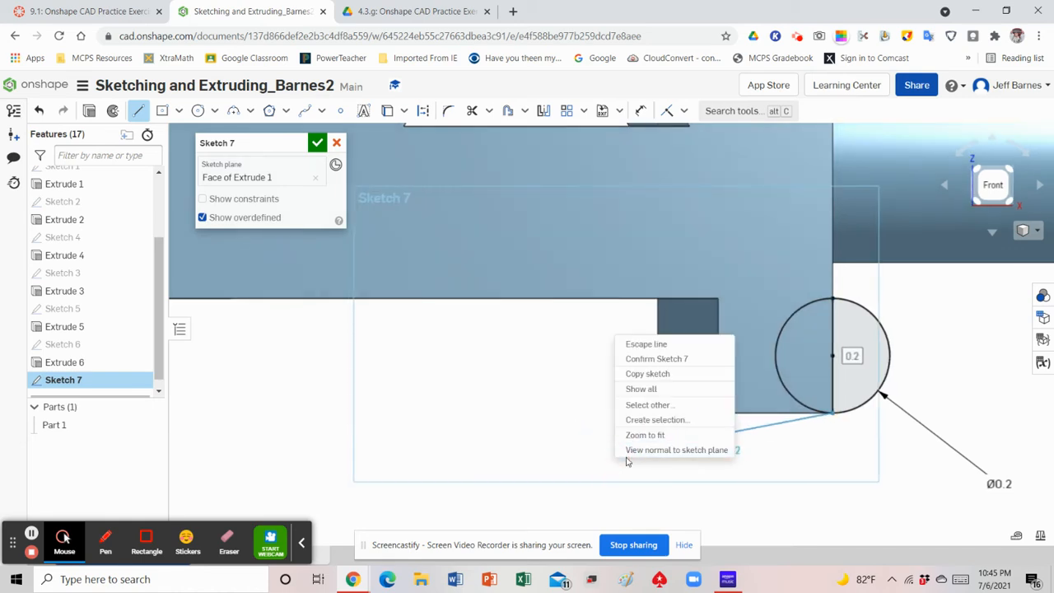
click(647, 345)
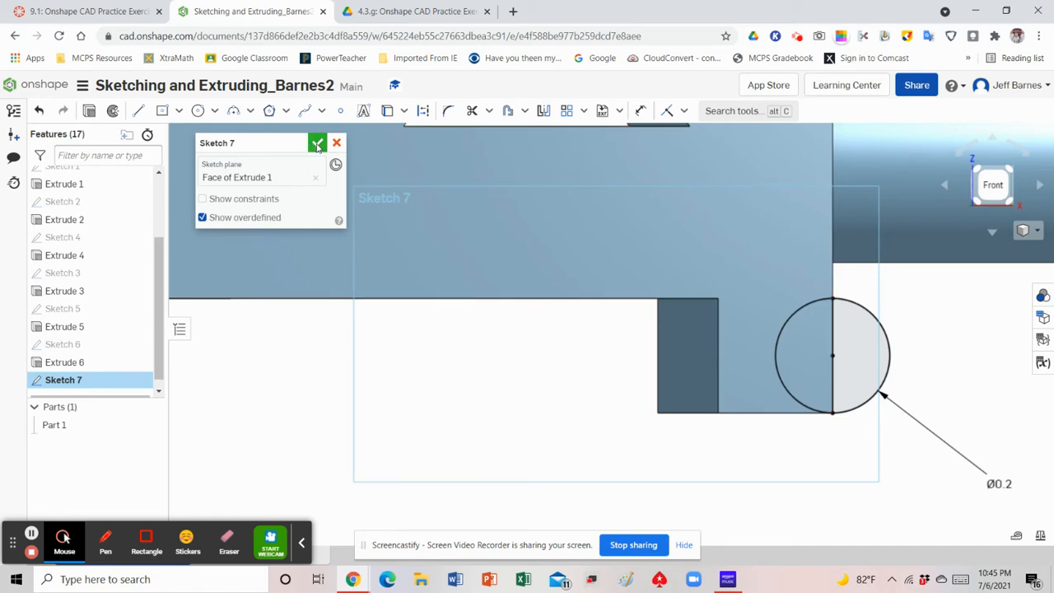
click(317, 144)
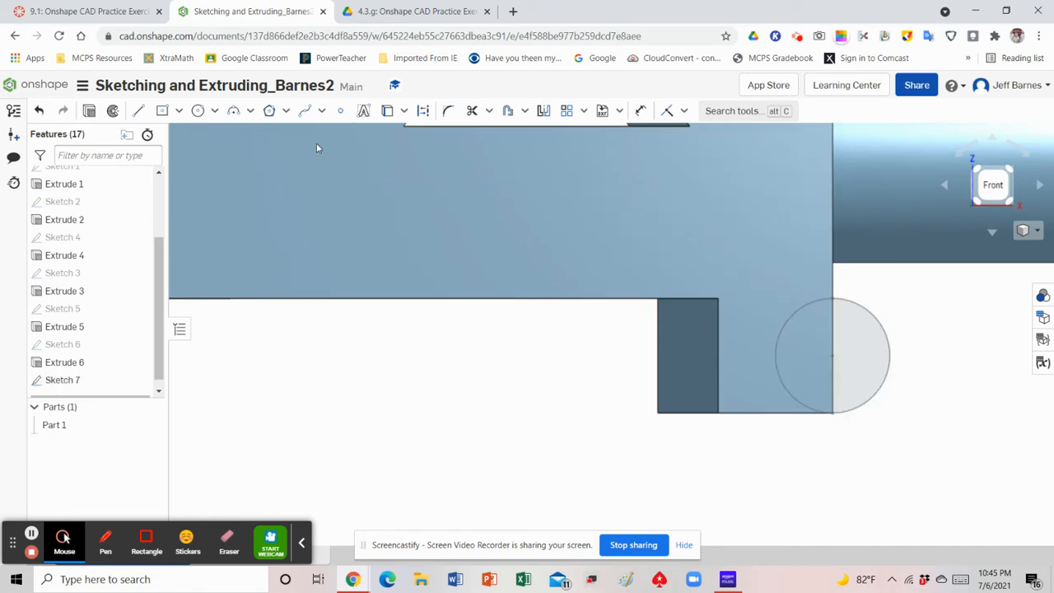
Set up an extrusion of the outer half-circle regions on both feet, using the Up to face end type
click(1025, 231)
click(991, 250)
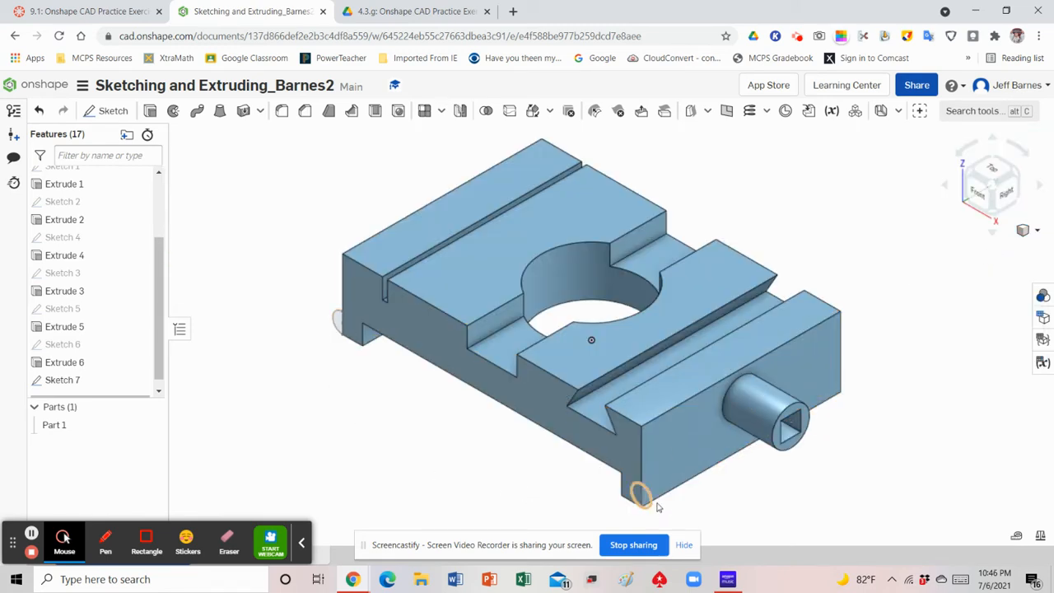
click(149, 113)
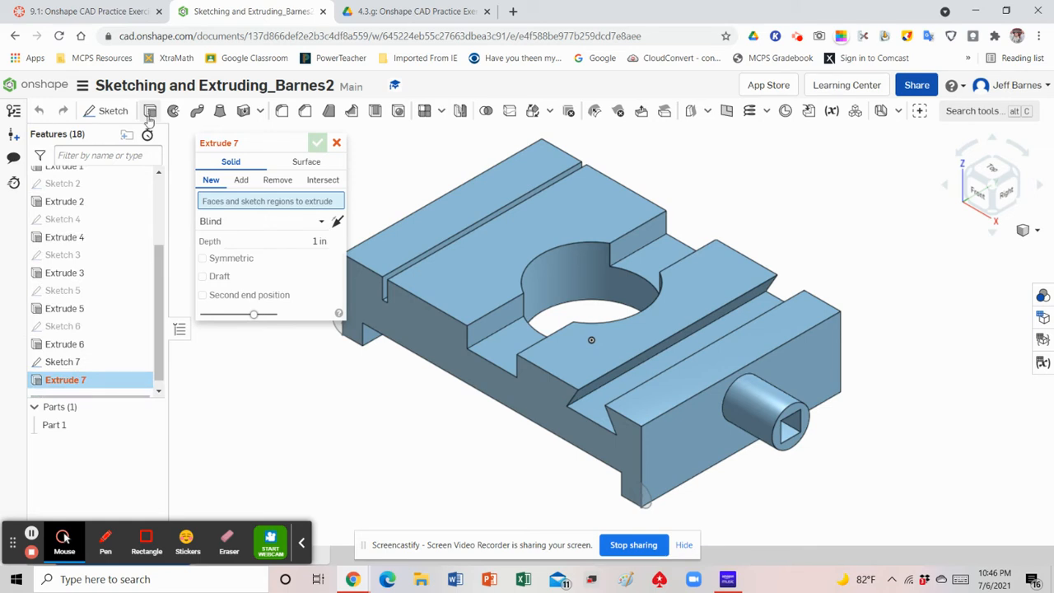
click(319, 224)
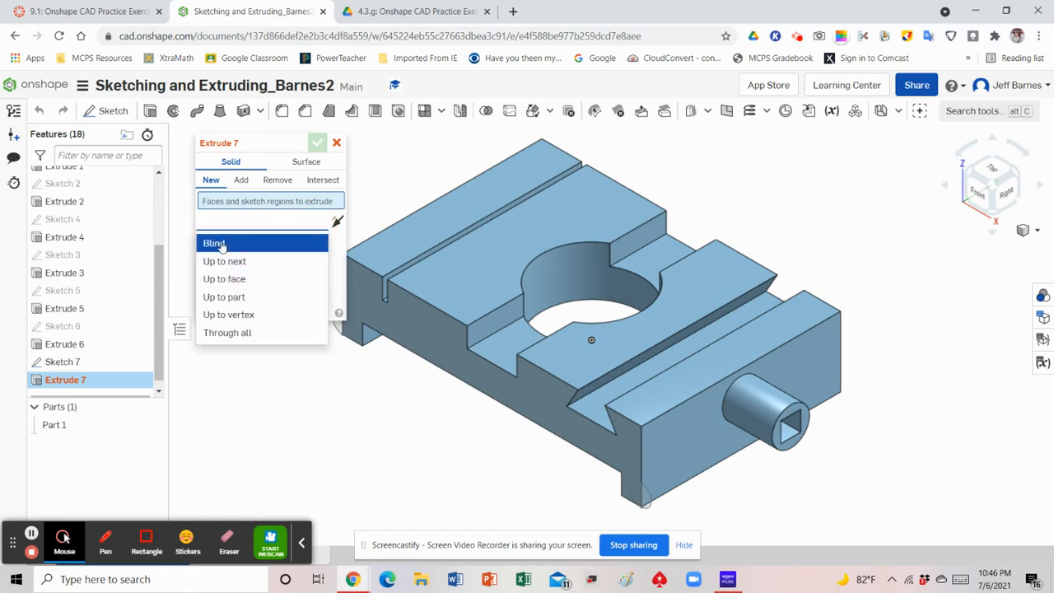
click(346, 385)
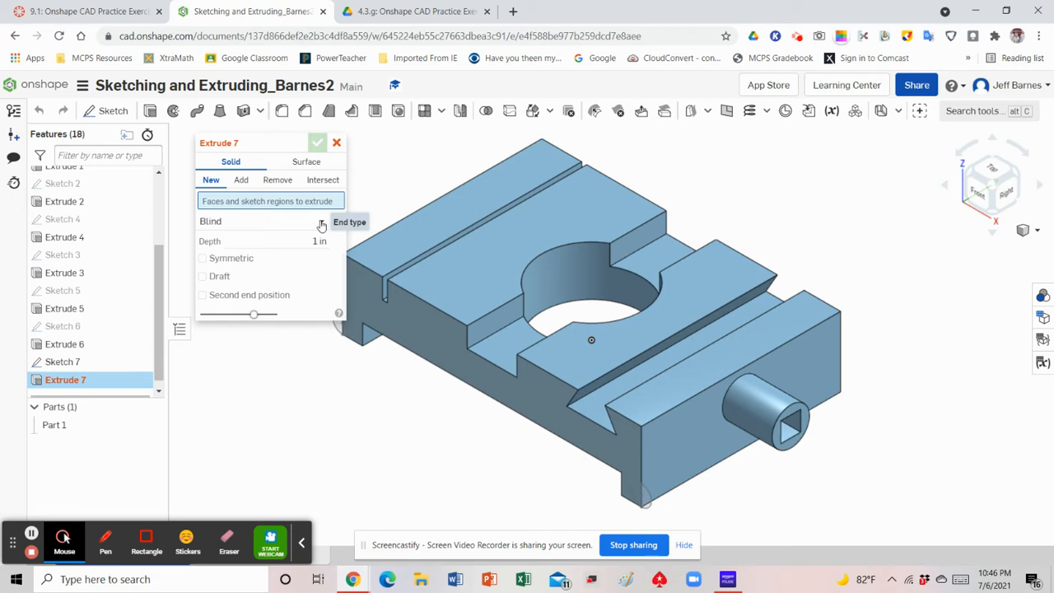
click(322, 224)
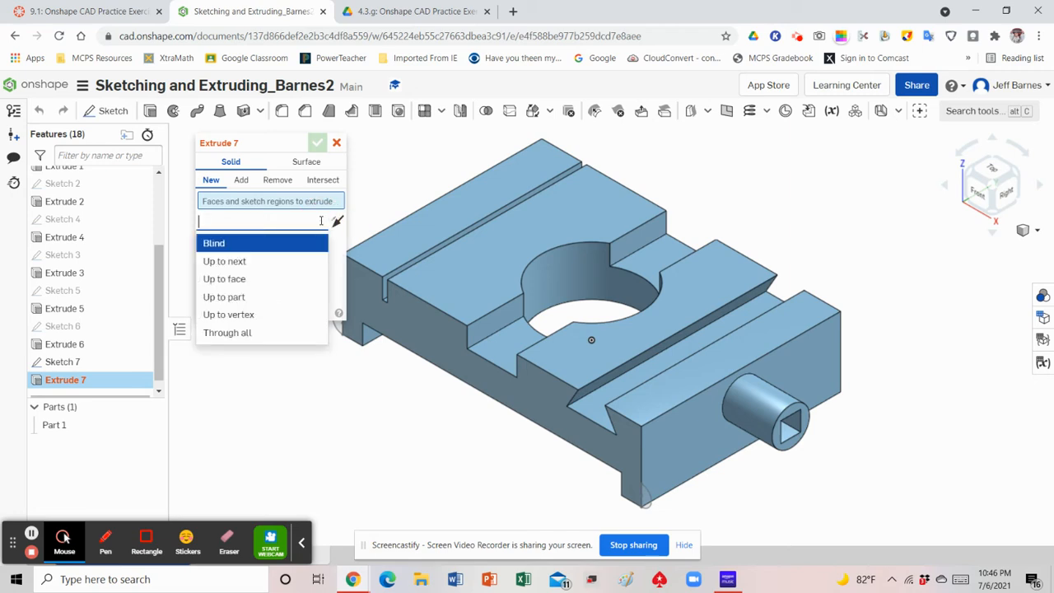
click(236, 281)
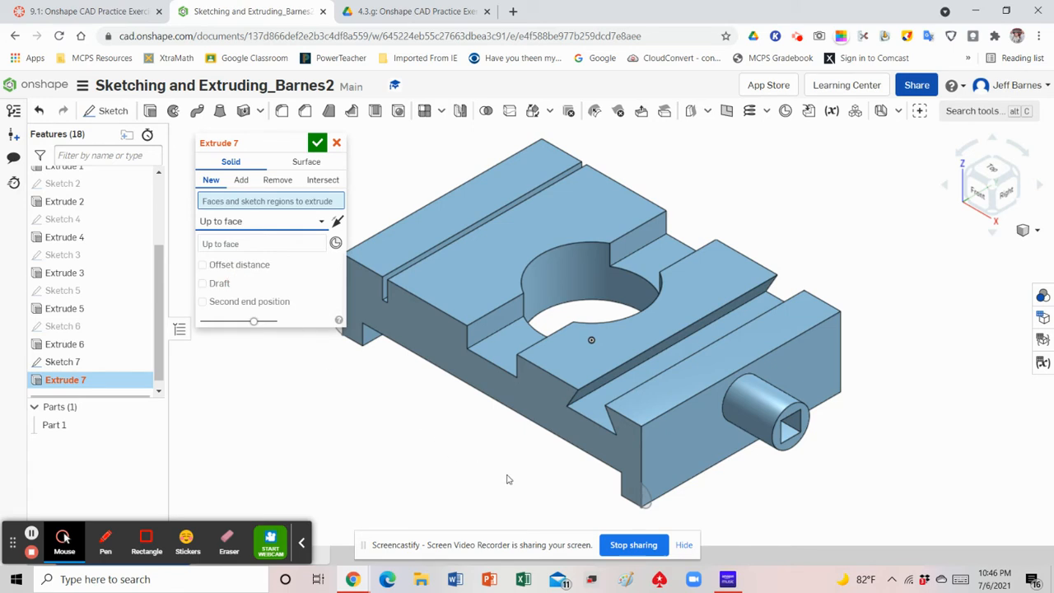
click(646, 499)
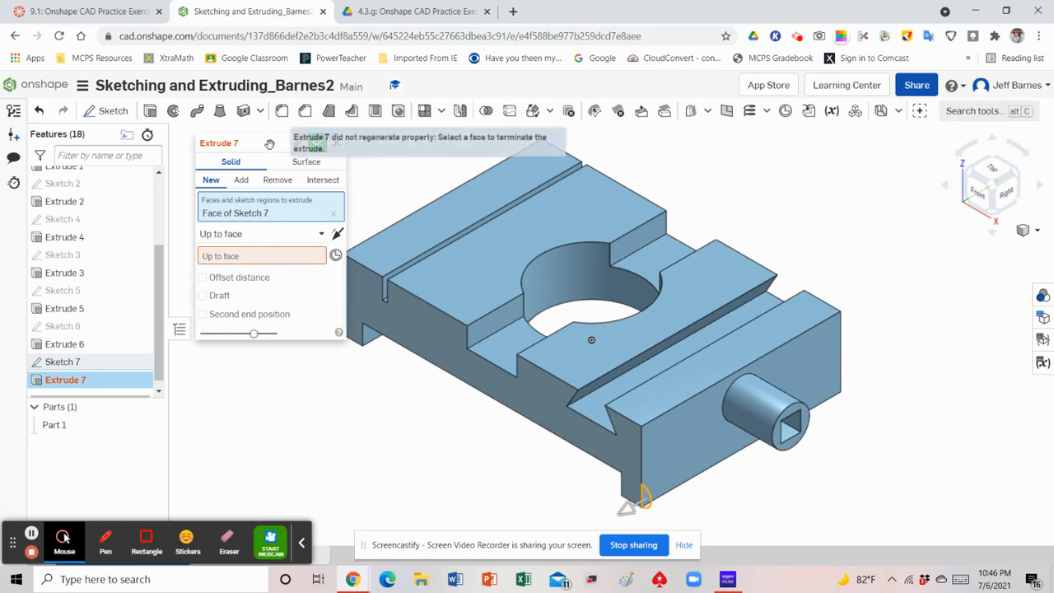
drag(270, 142, 202, 148)
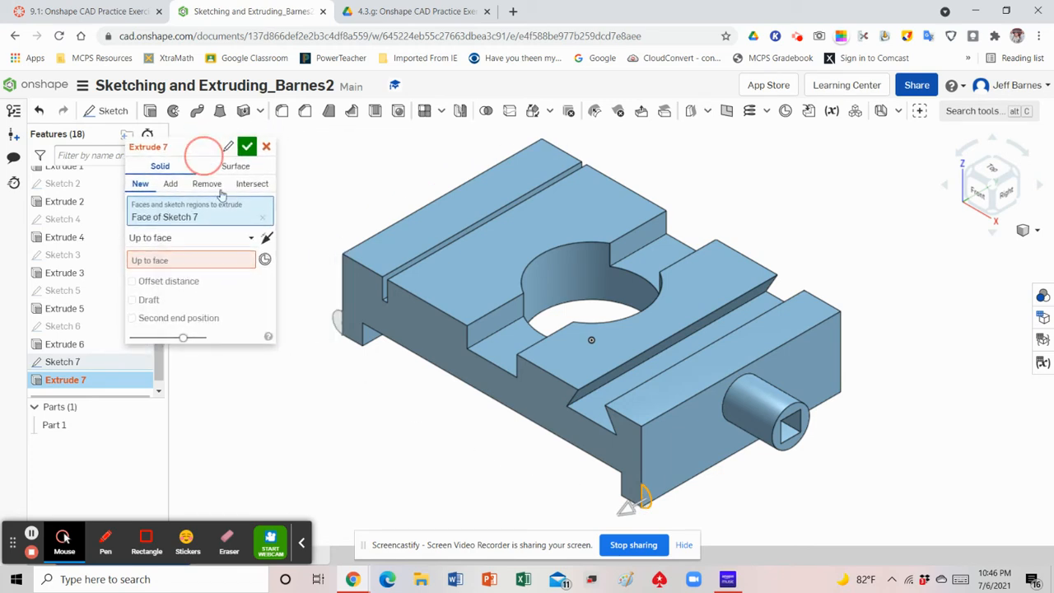
click(338, 321)
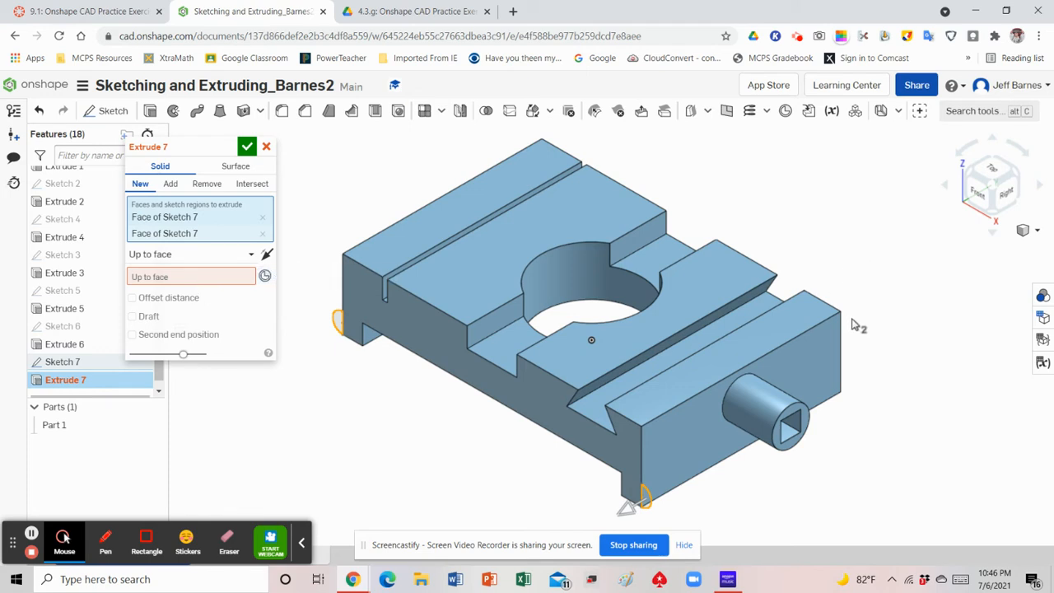
Terminate the half-round extrusion at the base's back profile face and accept it
click(186, 277)
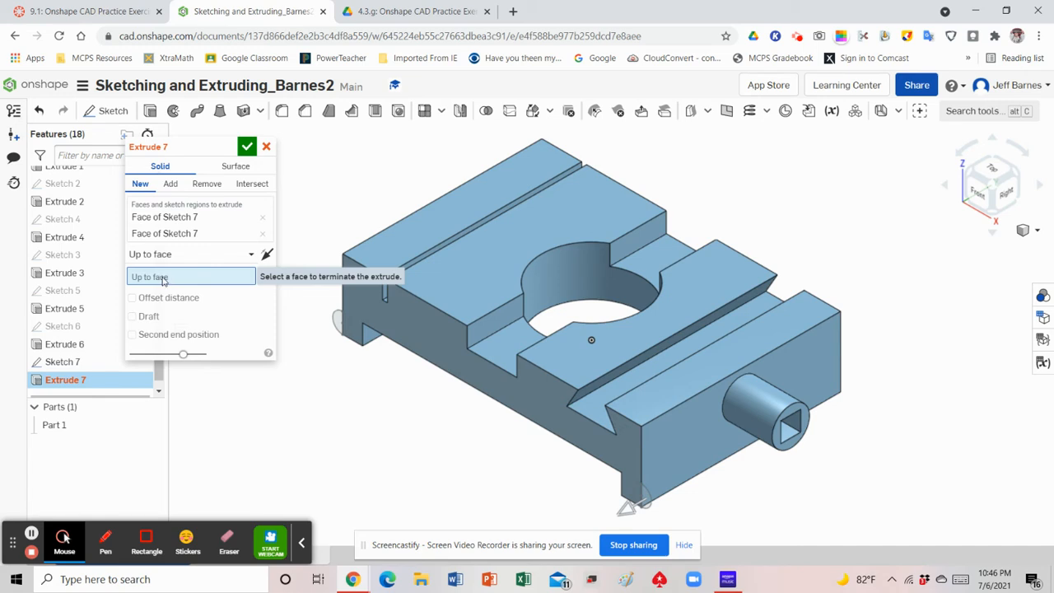
click(1018, 178)
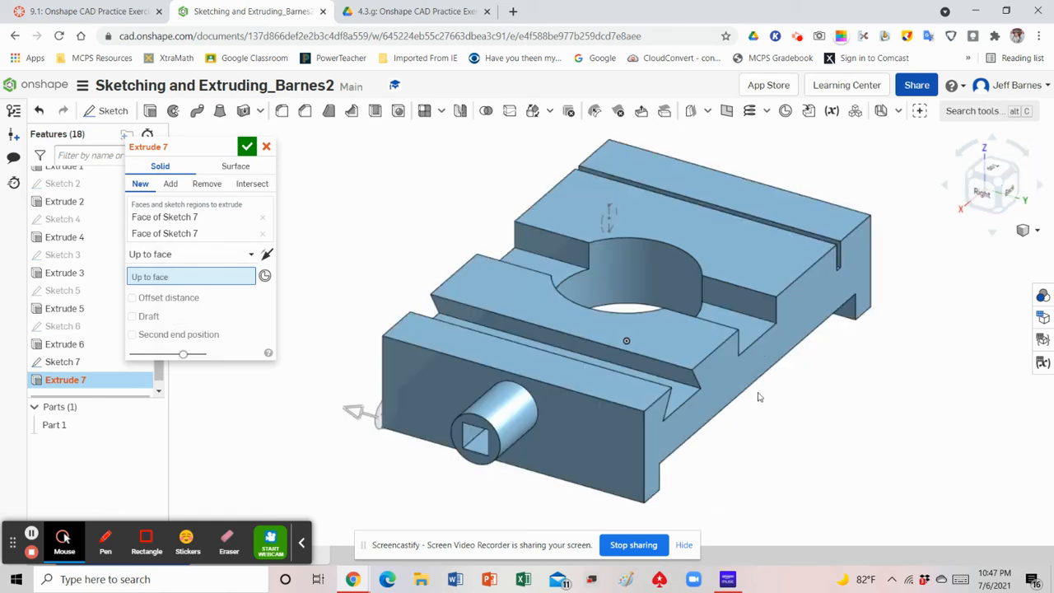
click(705, 412)
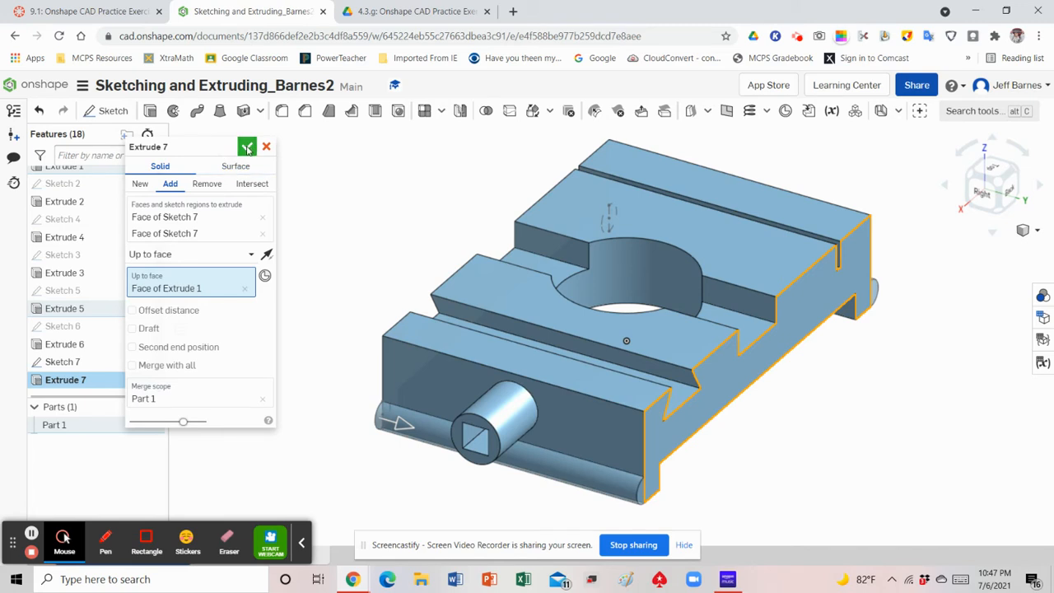
click(247, 147)
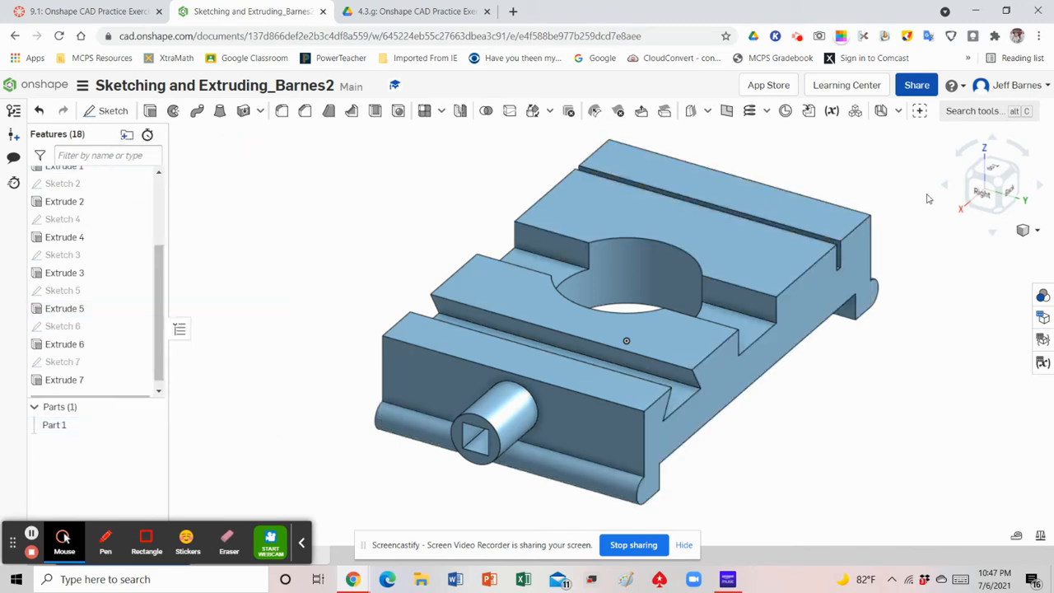
Inspect the half-round edges on both feet from opposite sides of the part, ending in the isometric view
click(1026, 233)
click(977, 247)
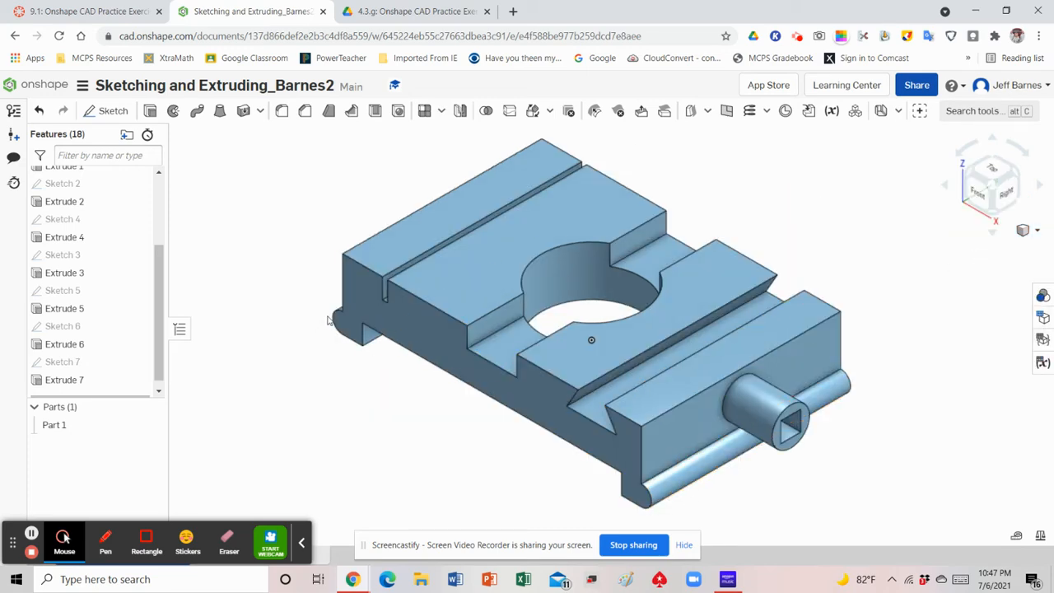
click(973, 175)
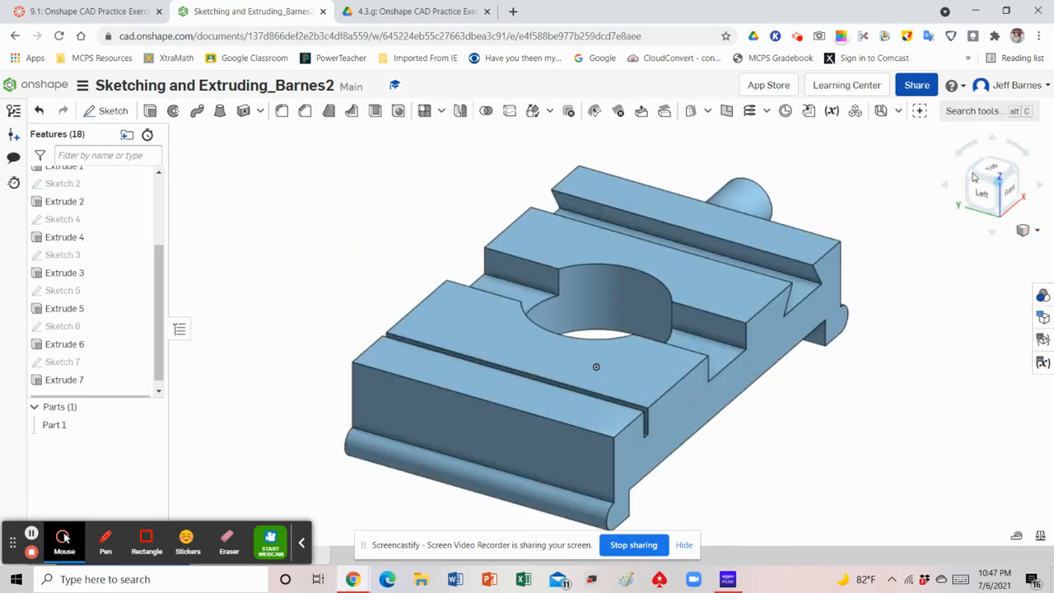
click(1026, 232)
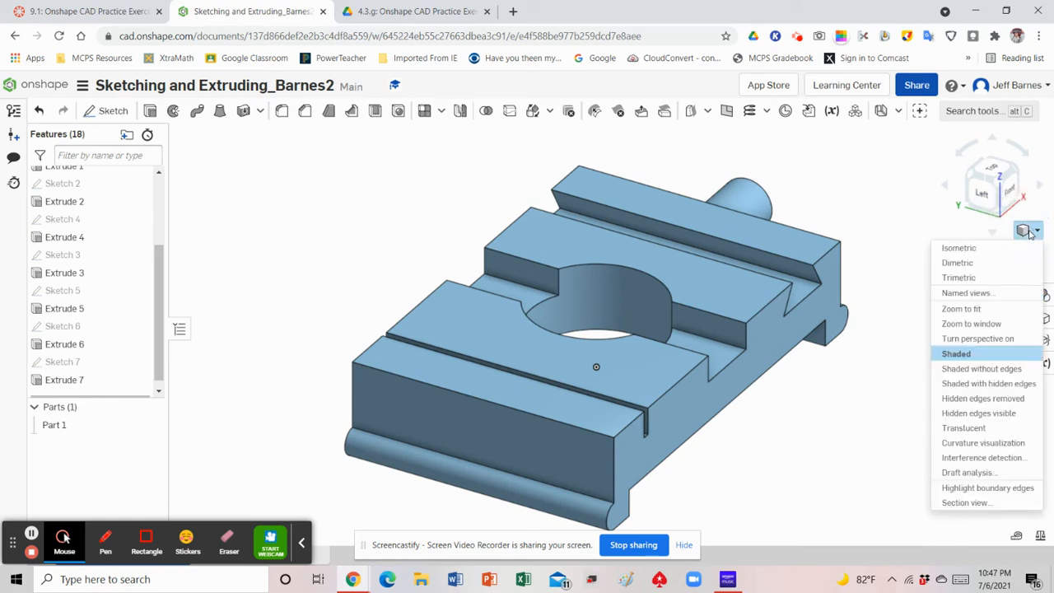
click(968, 249)
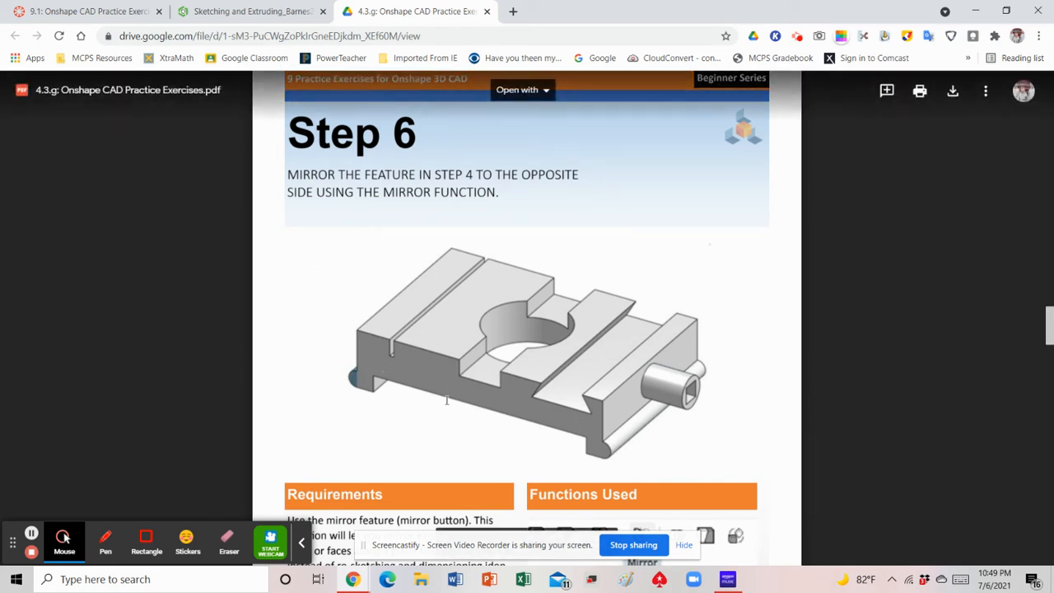
Switch from the exercise PDF back to the Onshape part, show the Right plane and check its position from the front
click(238, 13)
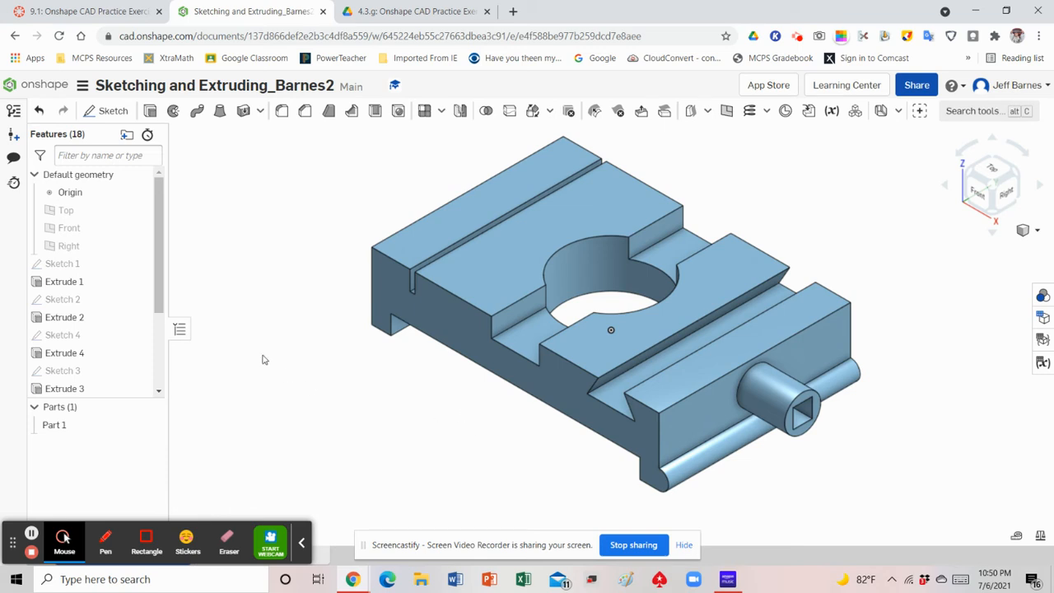
mouse_move(132, 245)
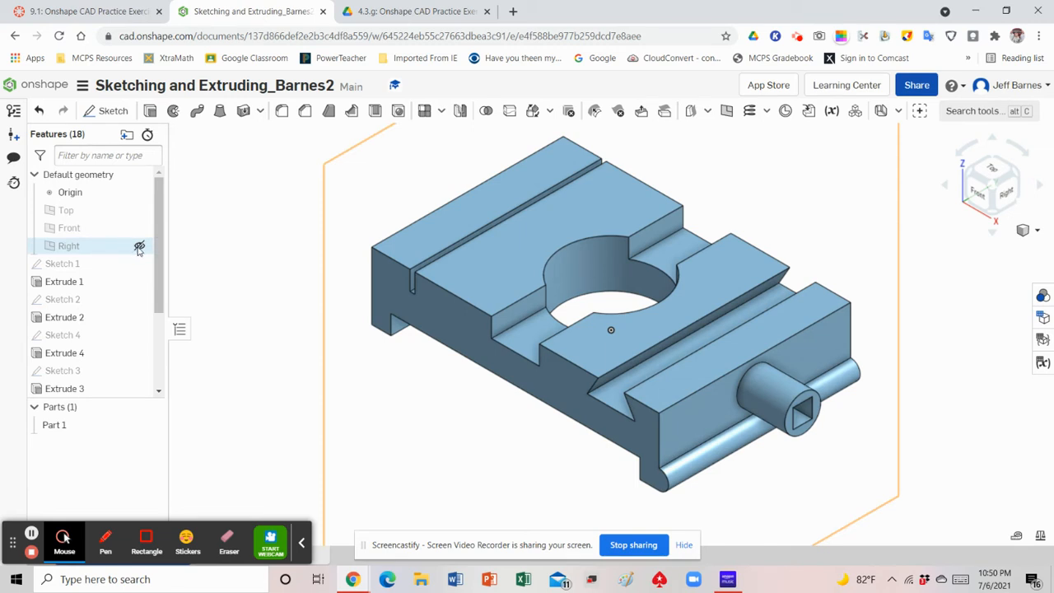
click(140, 247)
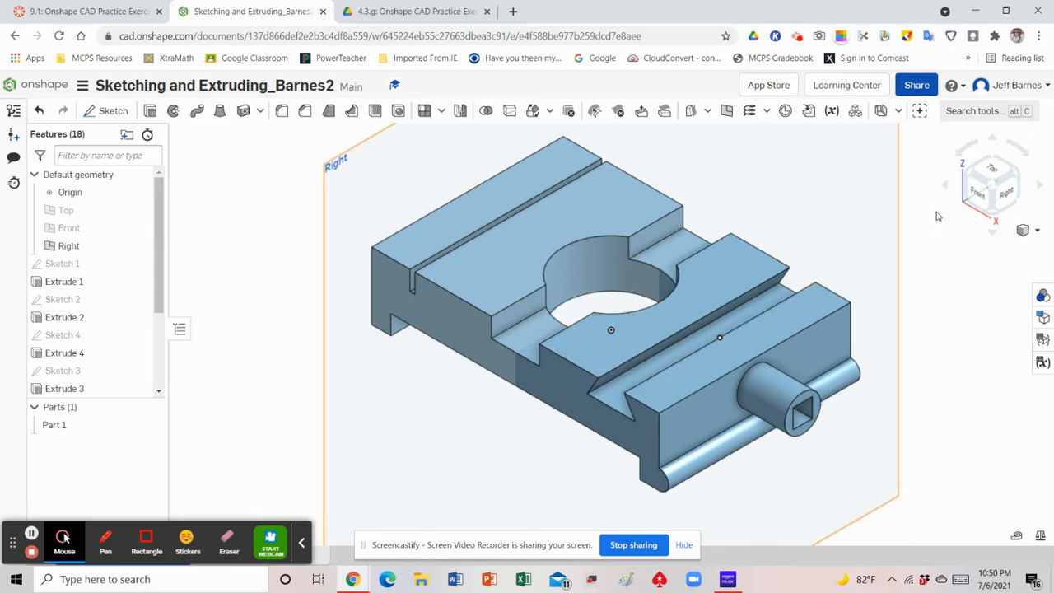
click(978, 194)
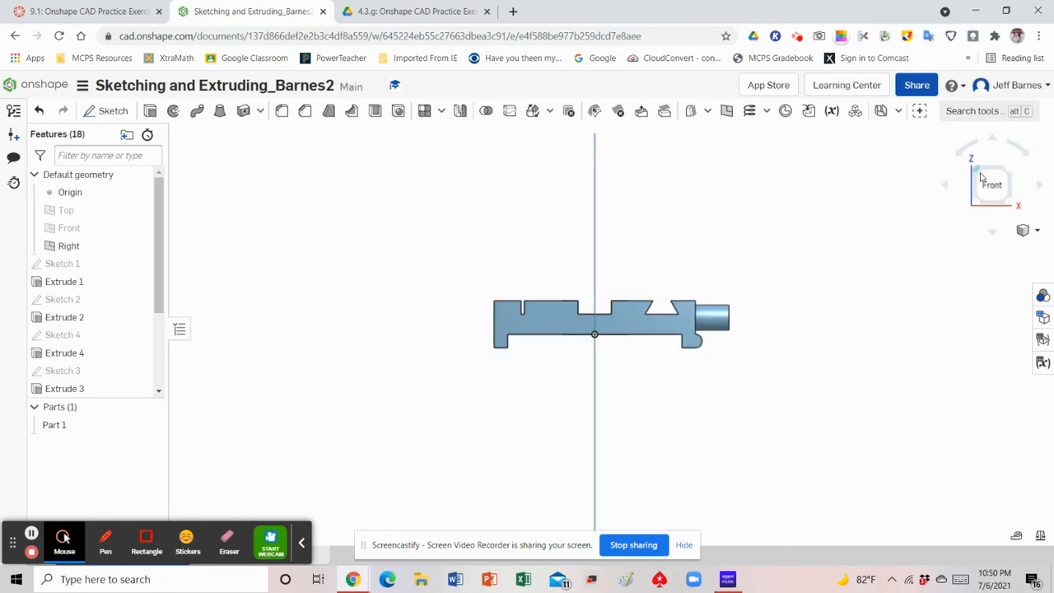
click(1029, 231)
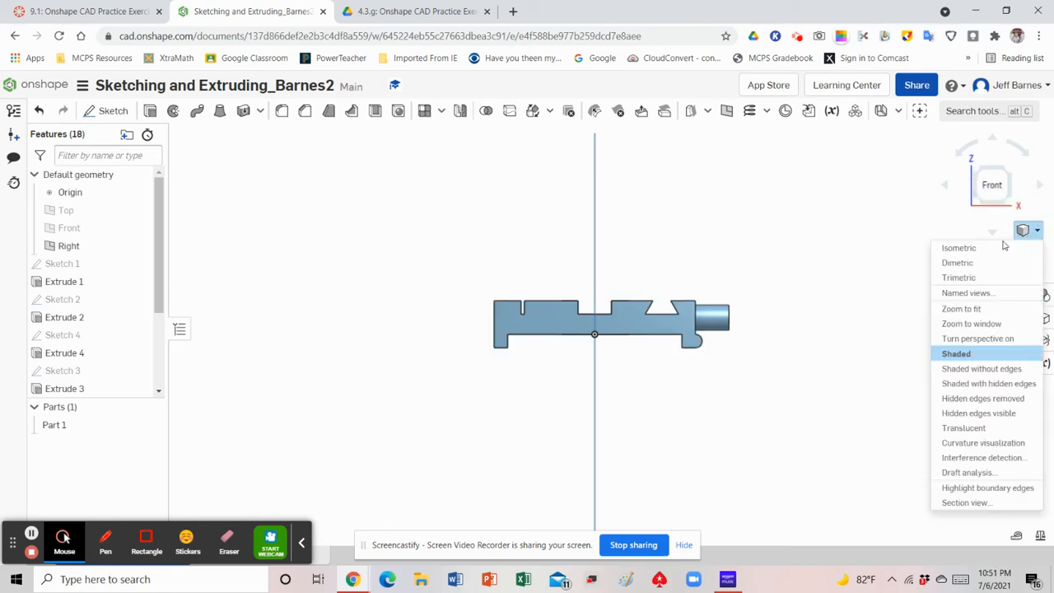
click(959, 248)
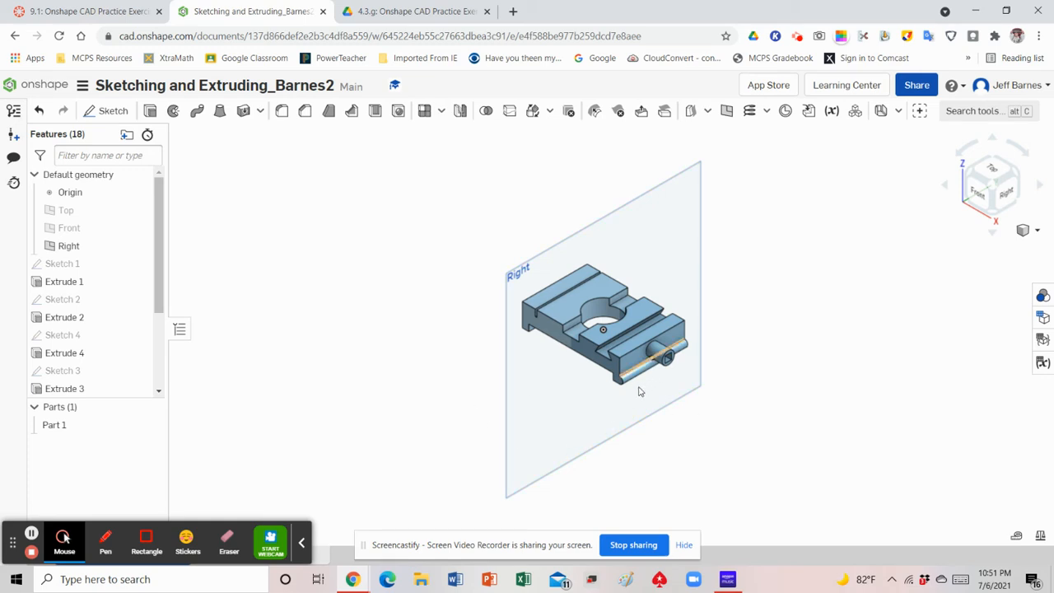
scroll(612, 386, up, 5)
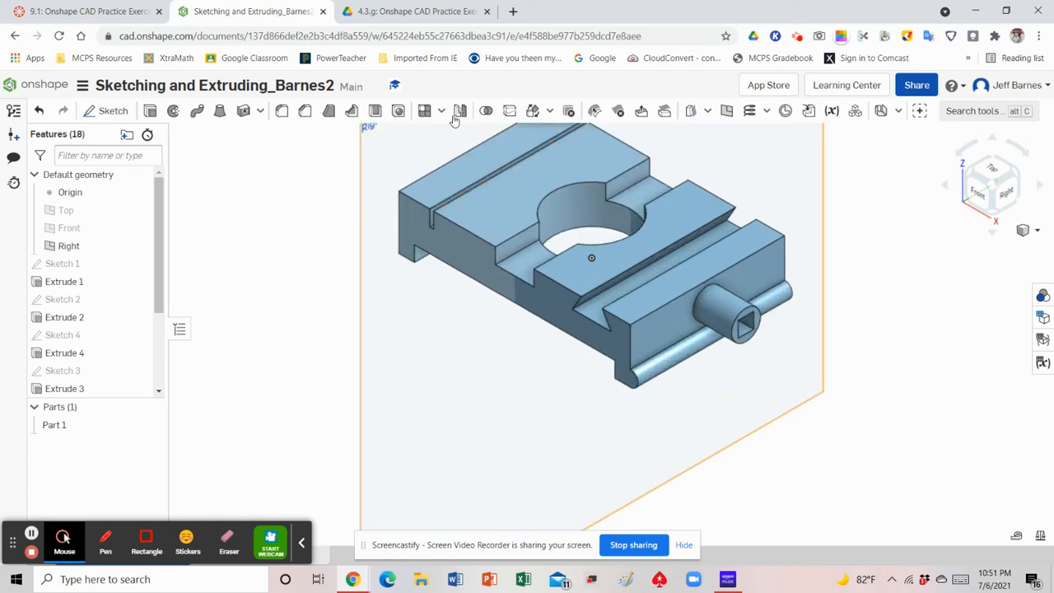
Set up a Feature mirror with the pin-side half-round extrusion, Extrude 7, as the feature to mirror
click(460, 112)
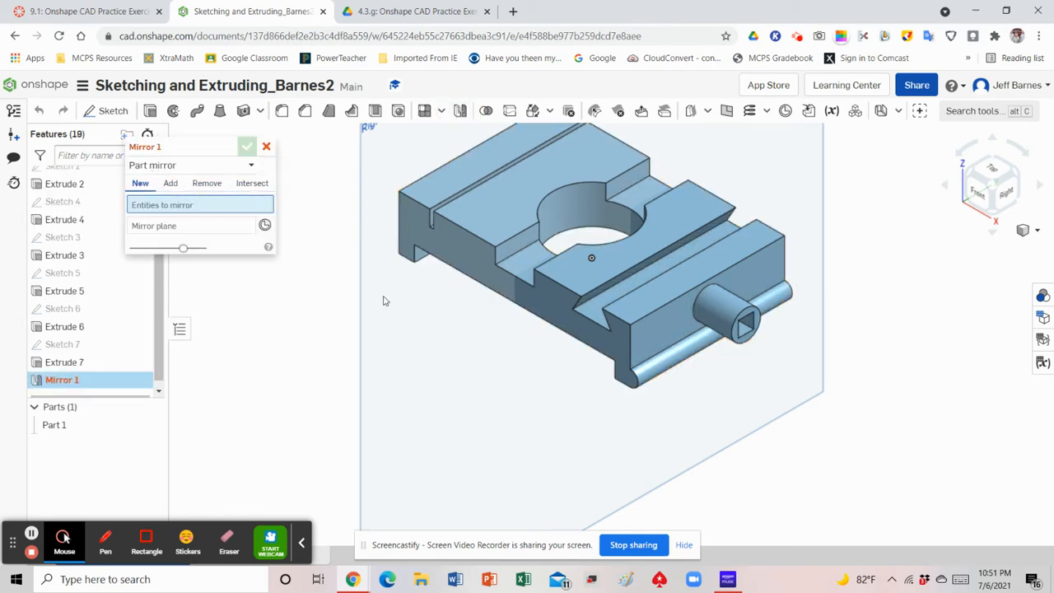
click(245, 168)
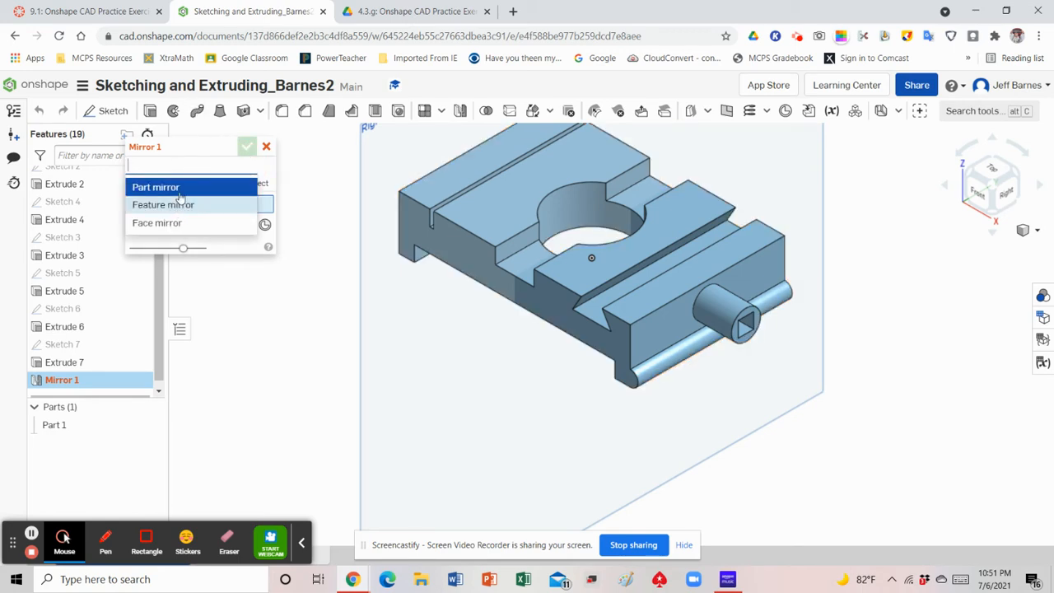
click(283, 308)
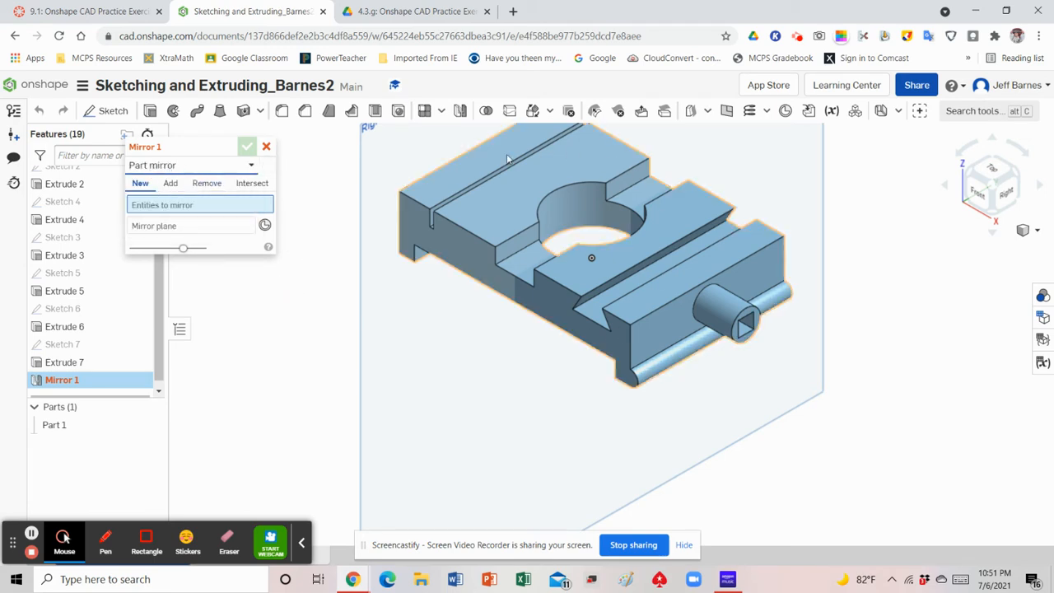
click(251, 165)
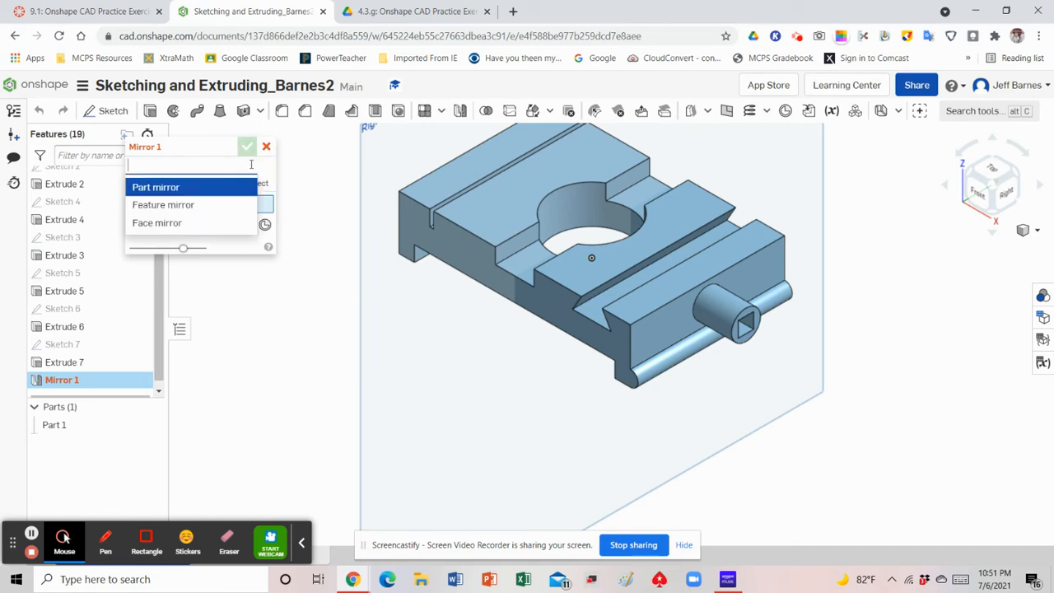
click(193, 207)
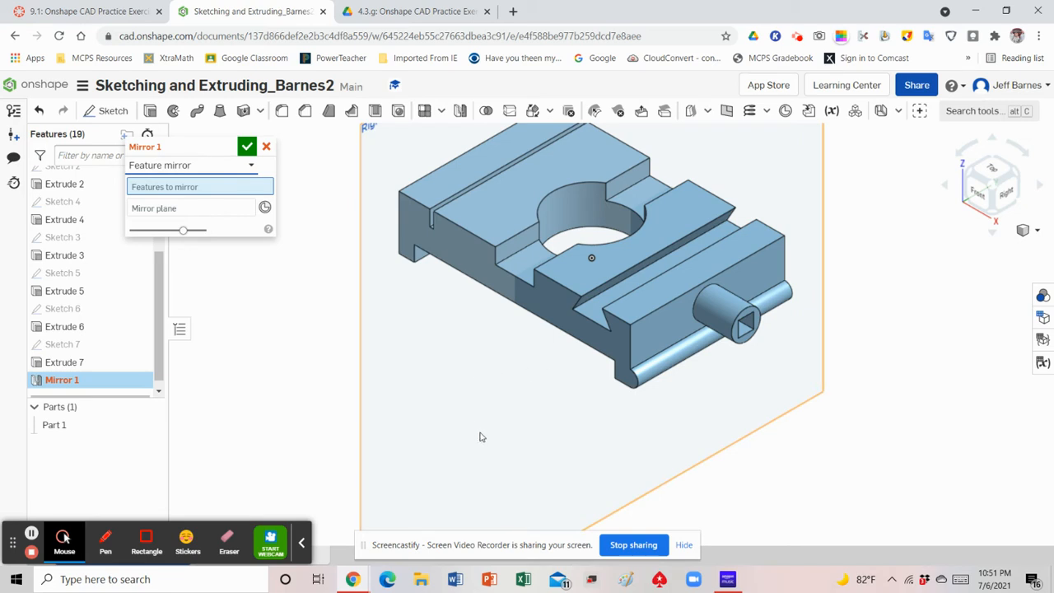
click(635, 379)
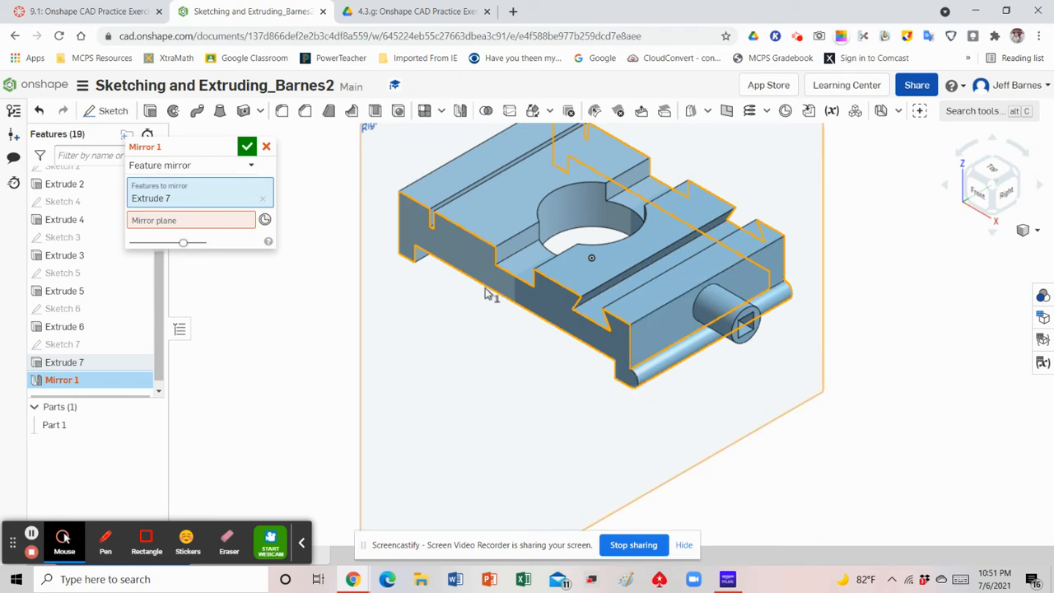
Use the Right plane as the mirror plane, accept the mirror, and check the foot opposite the pin
click(205, 229)
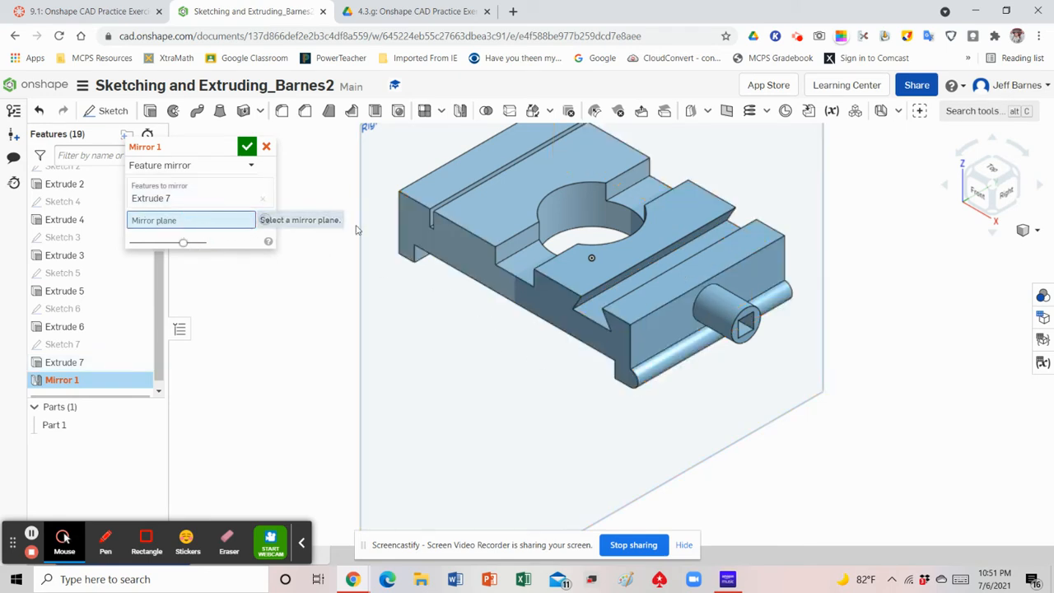
click(363, 226)
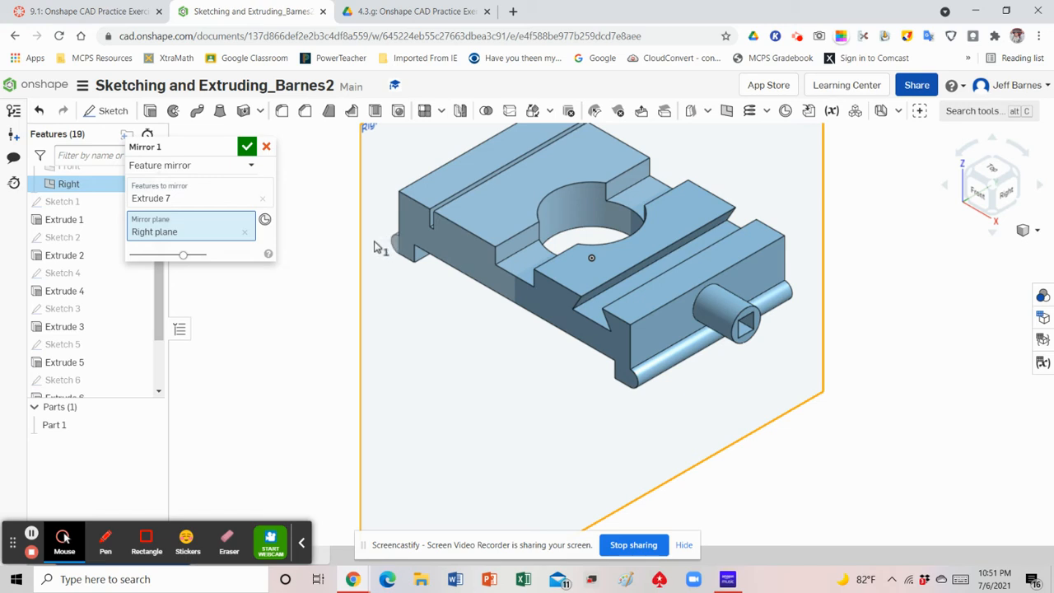
click(247, 147)
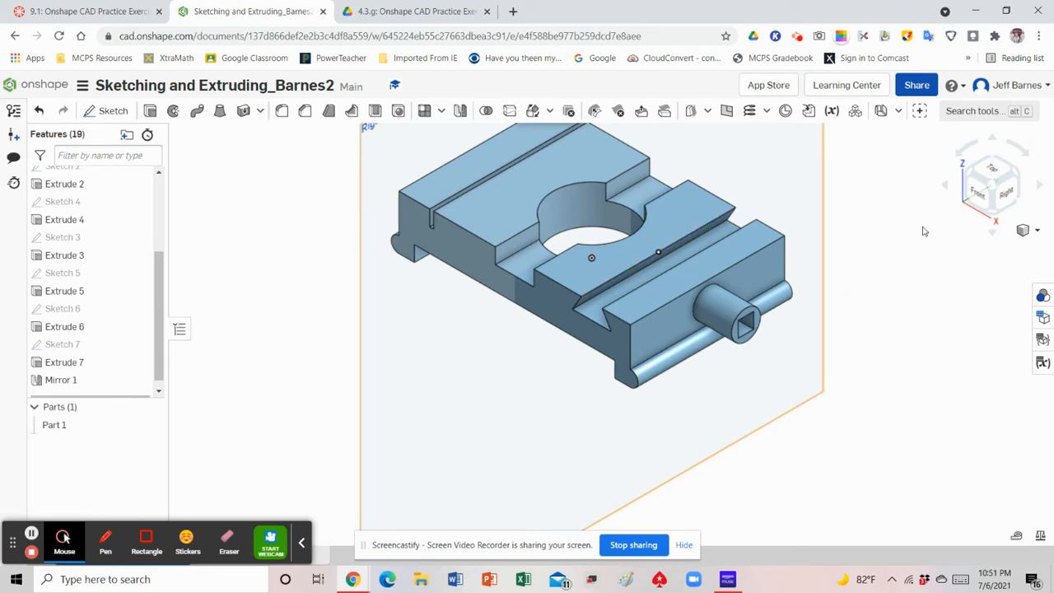
click(972, 177)
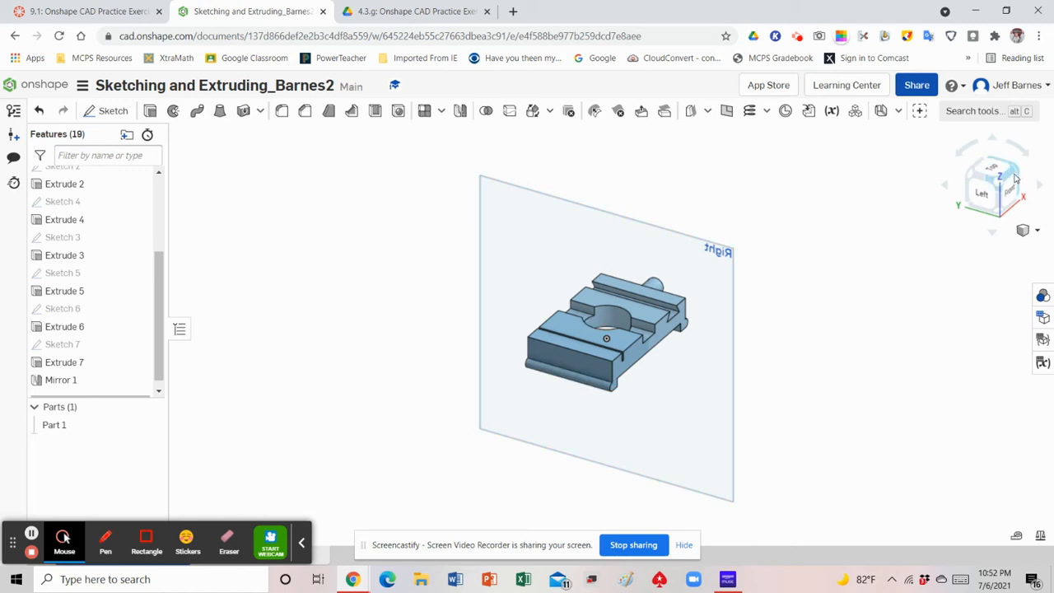
click(1029, 230)
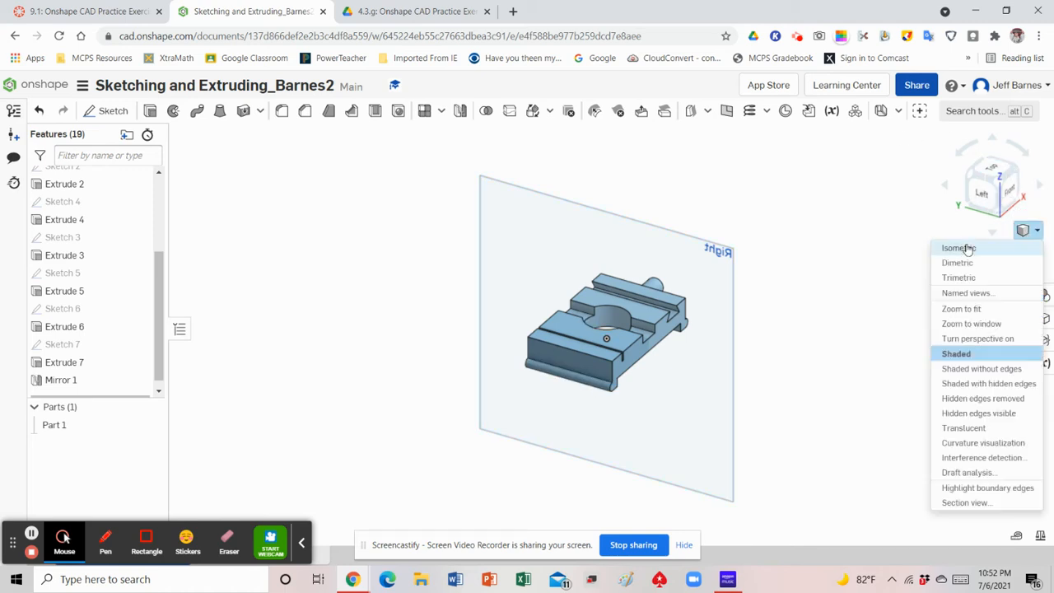
Return to the isometric view, hide the Right plane and fit the whole part in the view
click(962, 249)
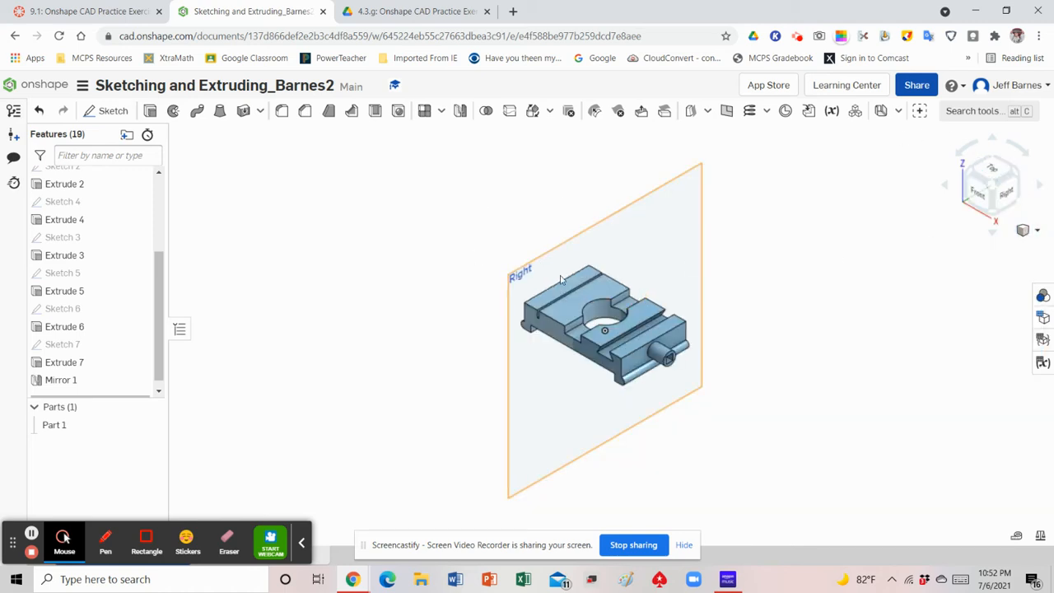
scroll(124, 263, up, 3)
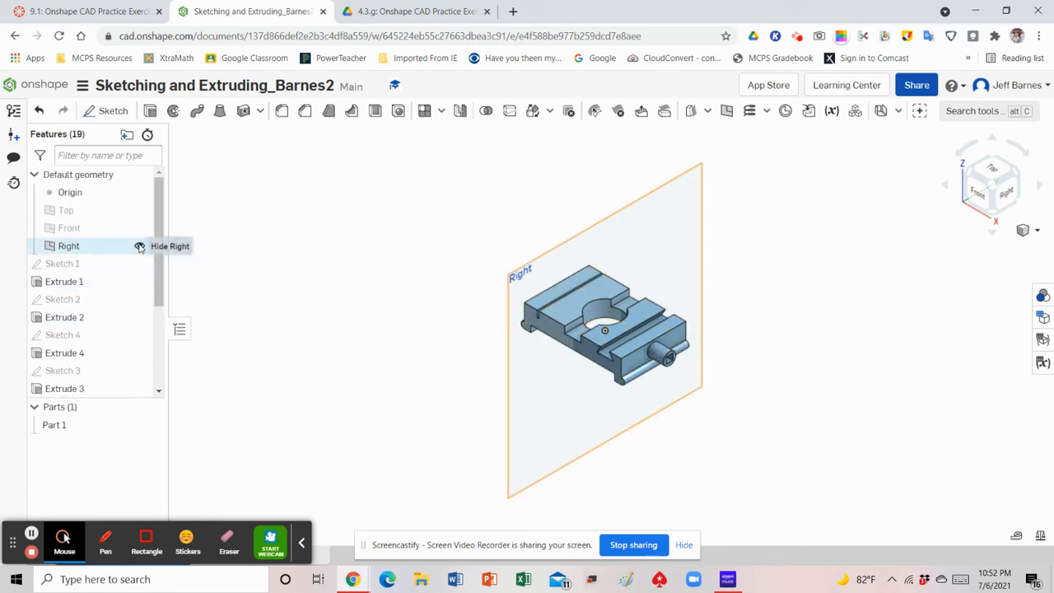
click(140, 247)
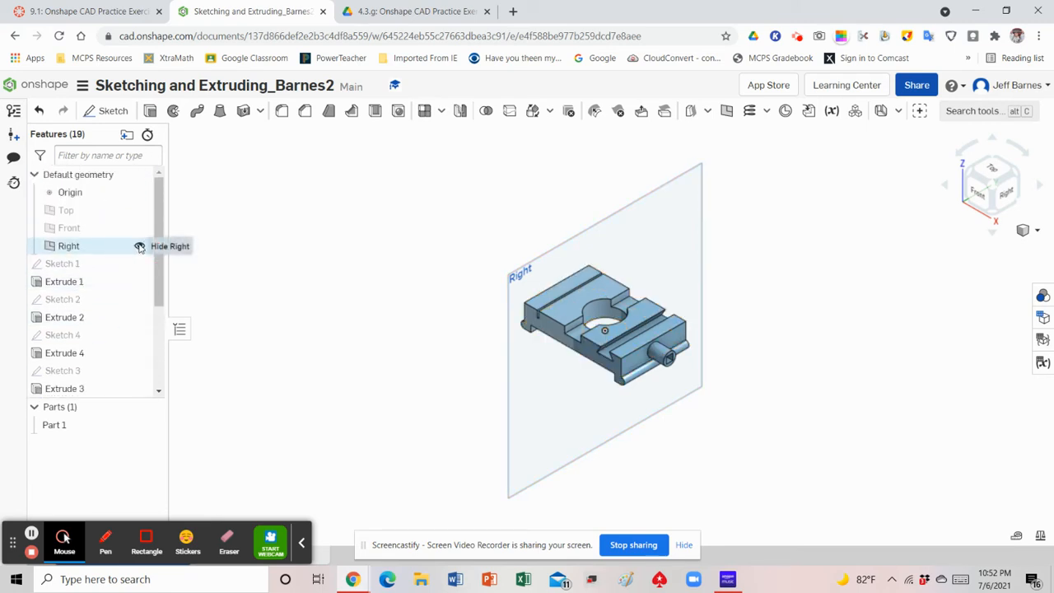
right_click(805, 295)
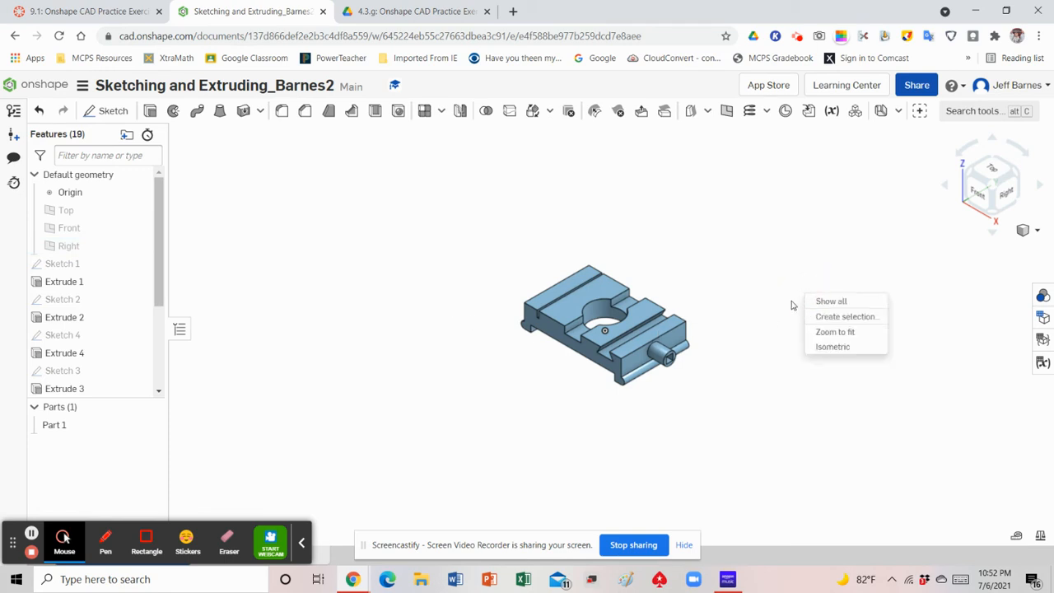
click(824, 334)
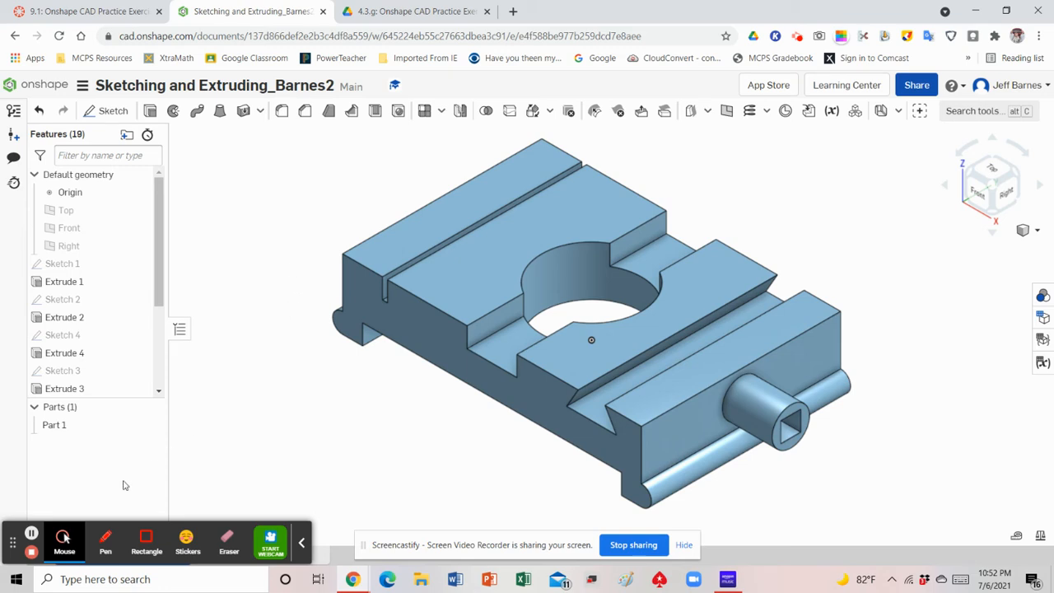
click(31, 533)
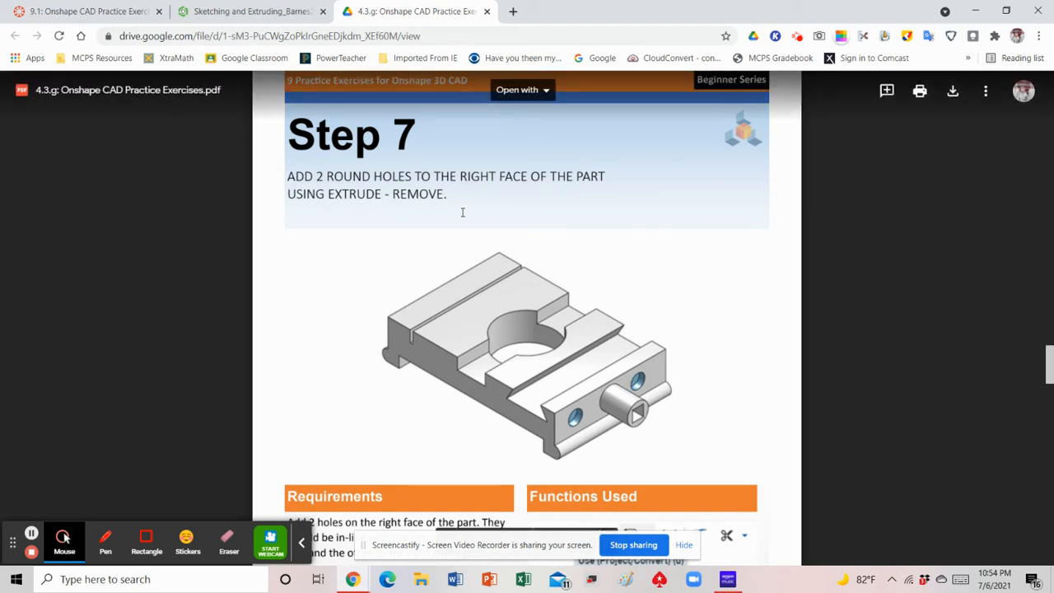
Read the Step 7 hole requirements in the exercise PDF, switch to Onshape and start a sketch on the pin-side face, viewed from the right
scroll(677, 409, down, 3)
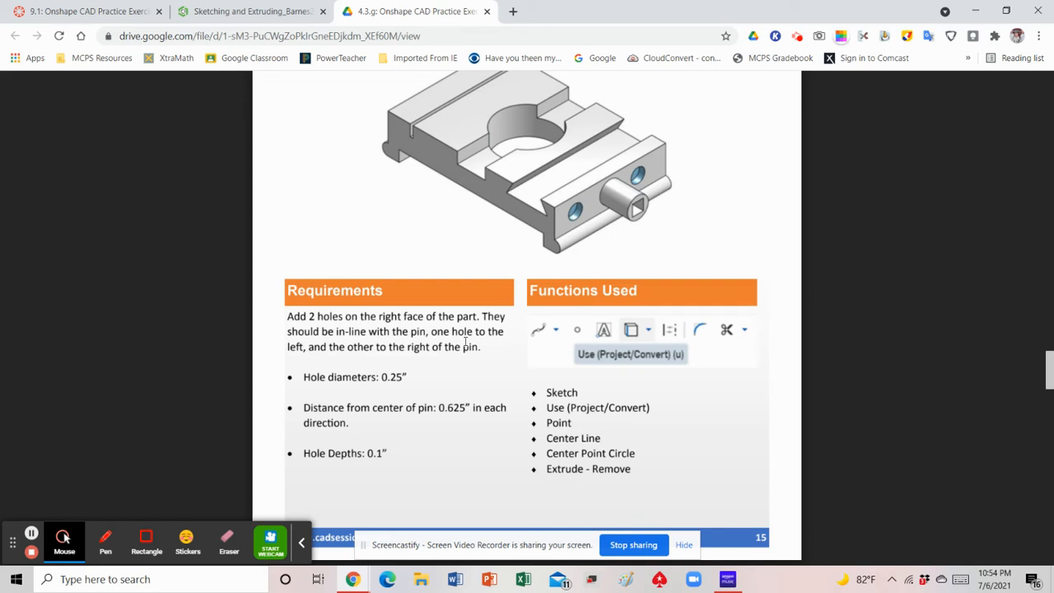
click(227, 12)
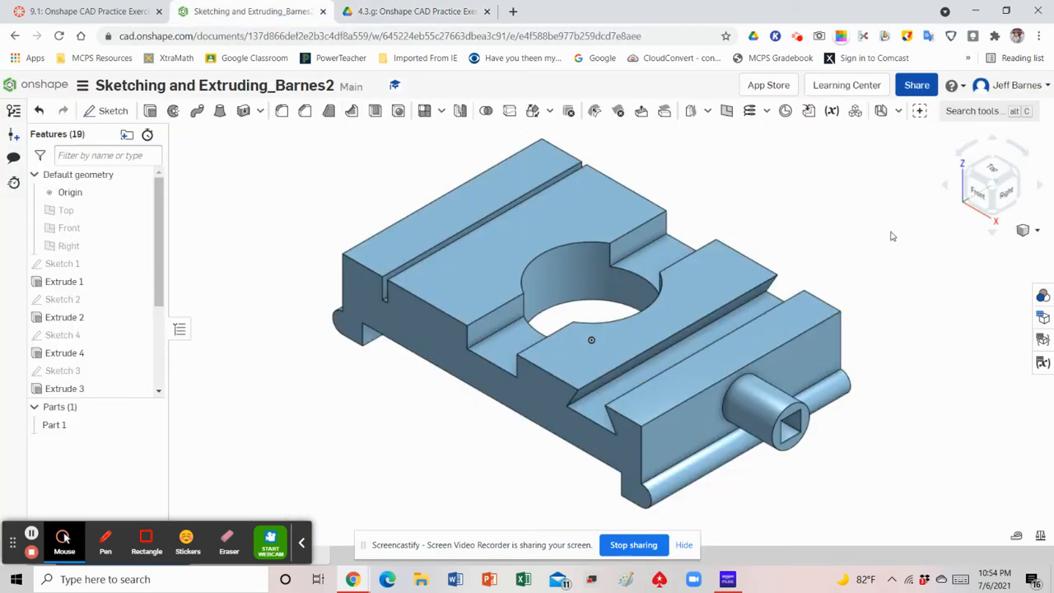
click(103, 113)
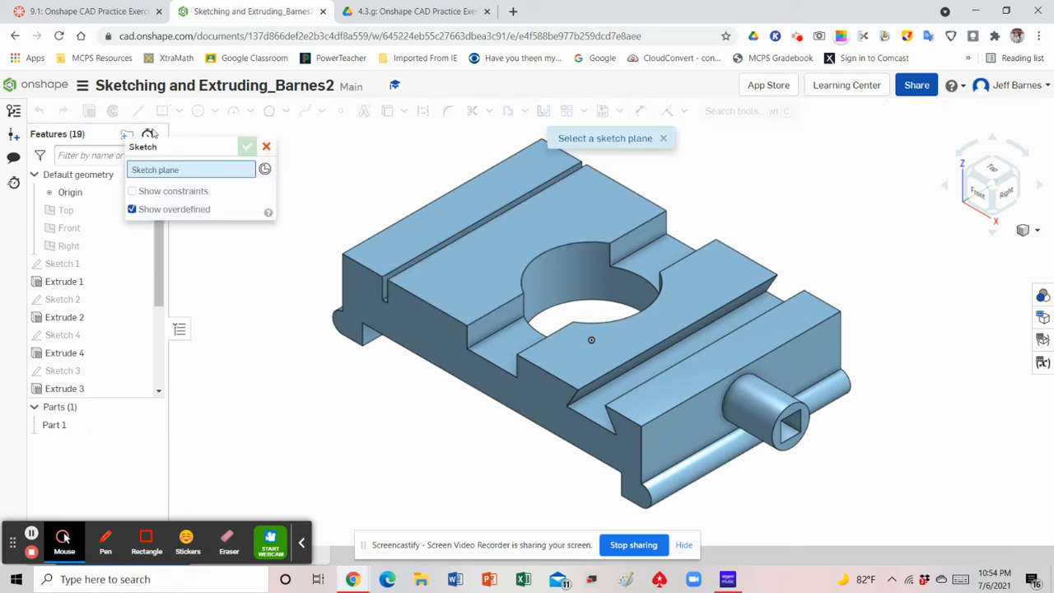
click(672, 434)
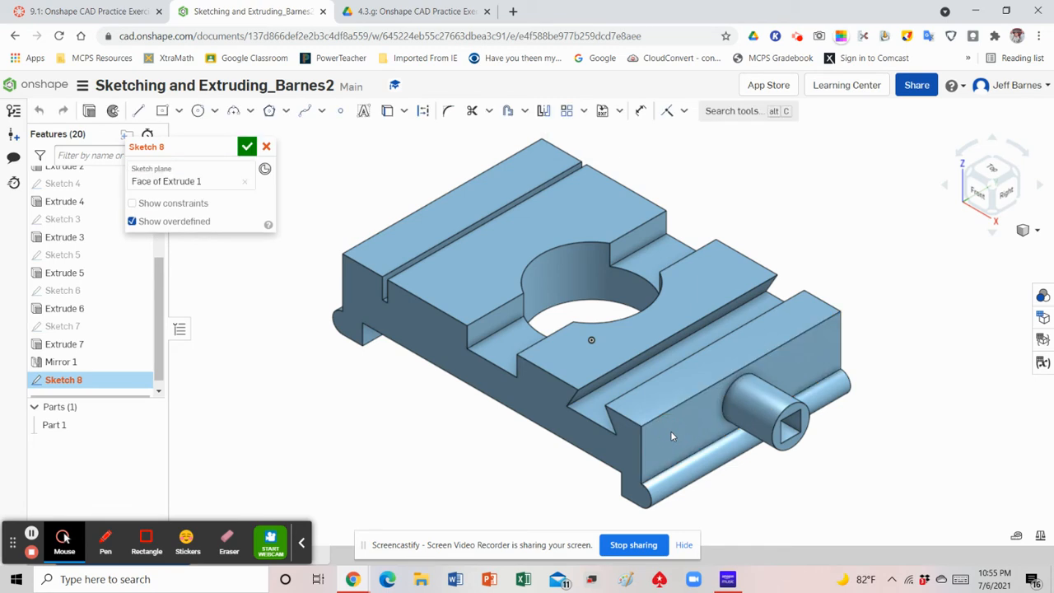
click(1013, 196)
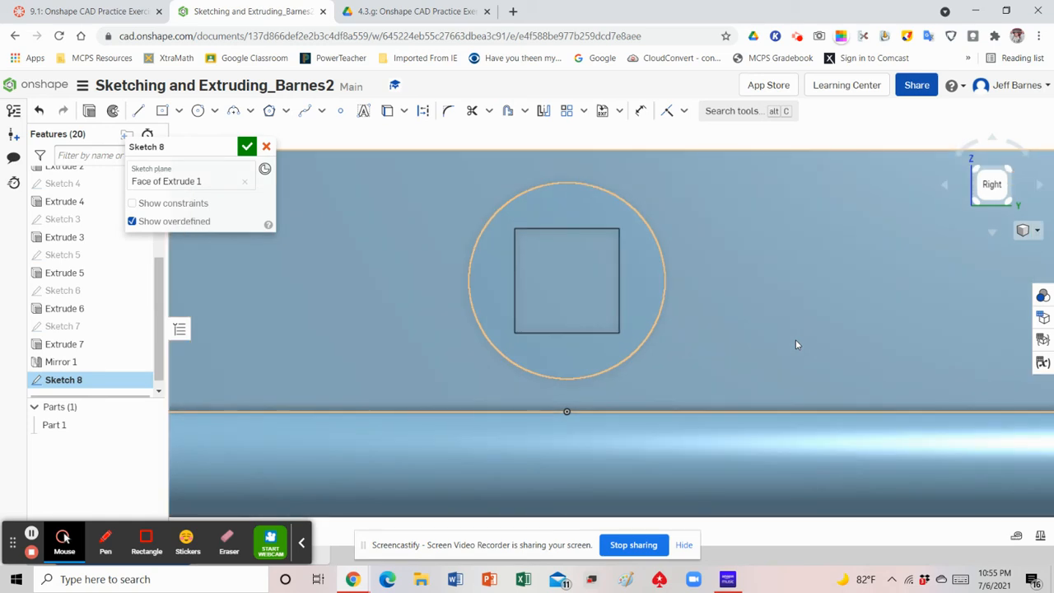
scroll(796, 339, down, 2)
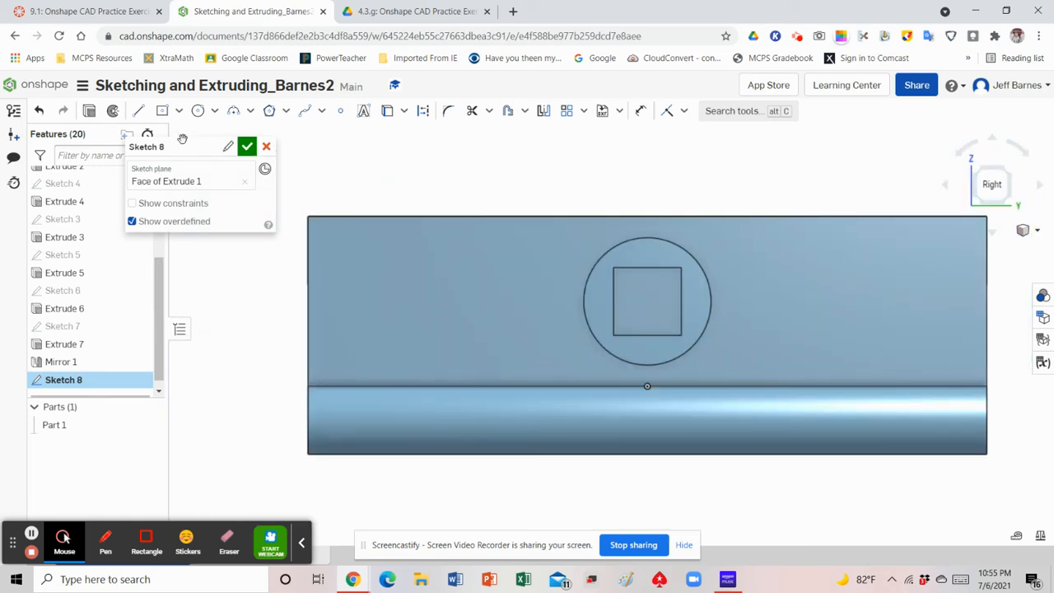
Sketch two circles in line with the pin's centre, one on each side, about 0.197 in and 0.182 in in diameter
click(198, 112)
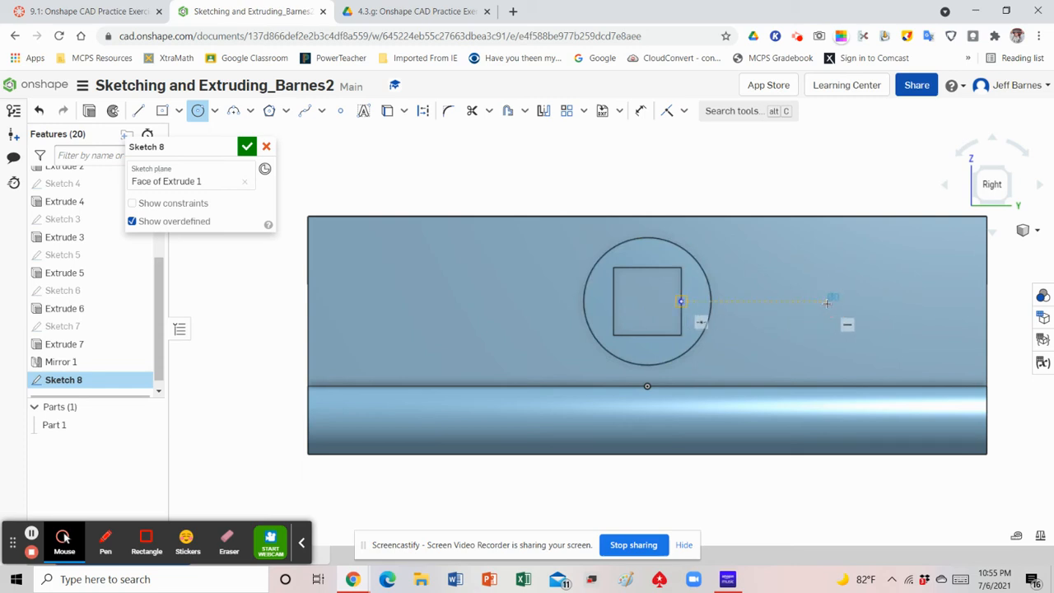
click(827, 302)
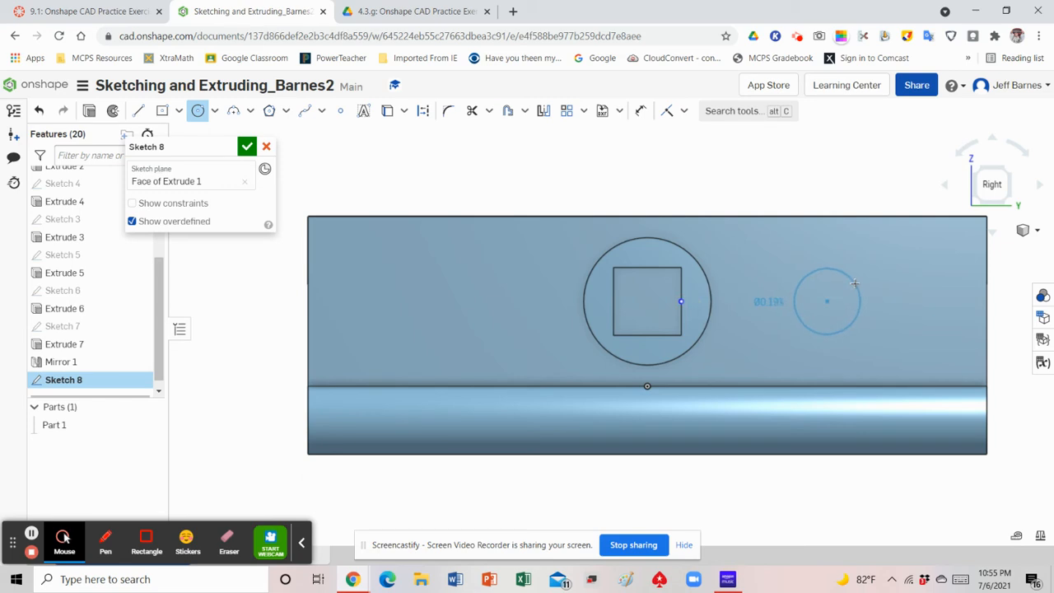
click(855, 283)
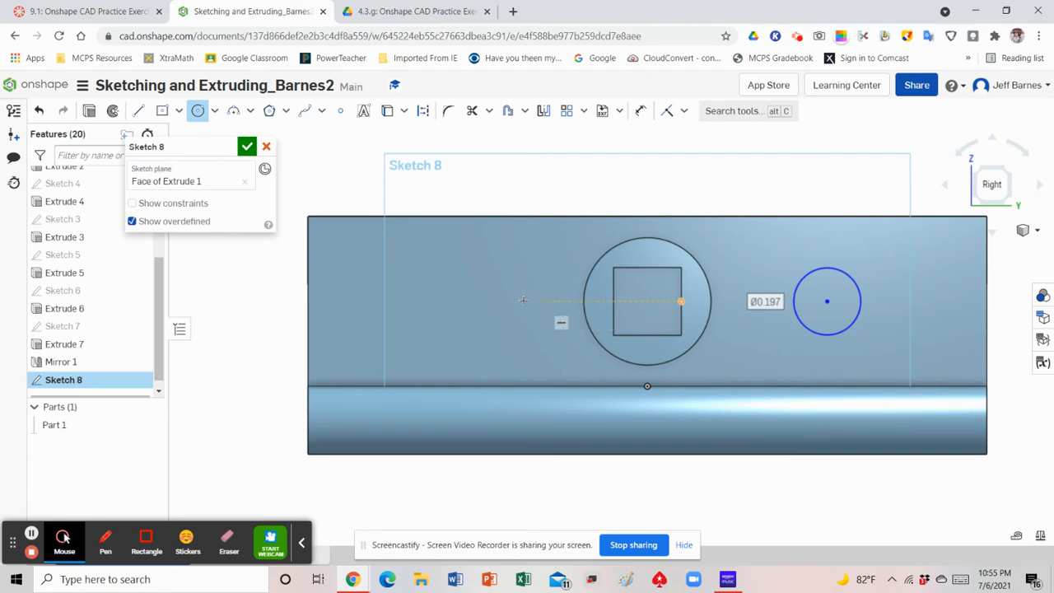
click(474, 302)
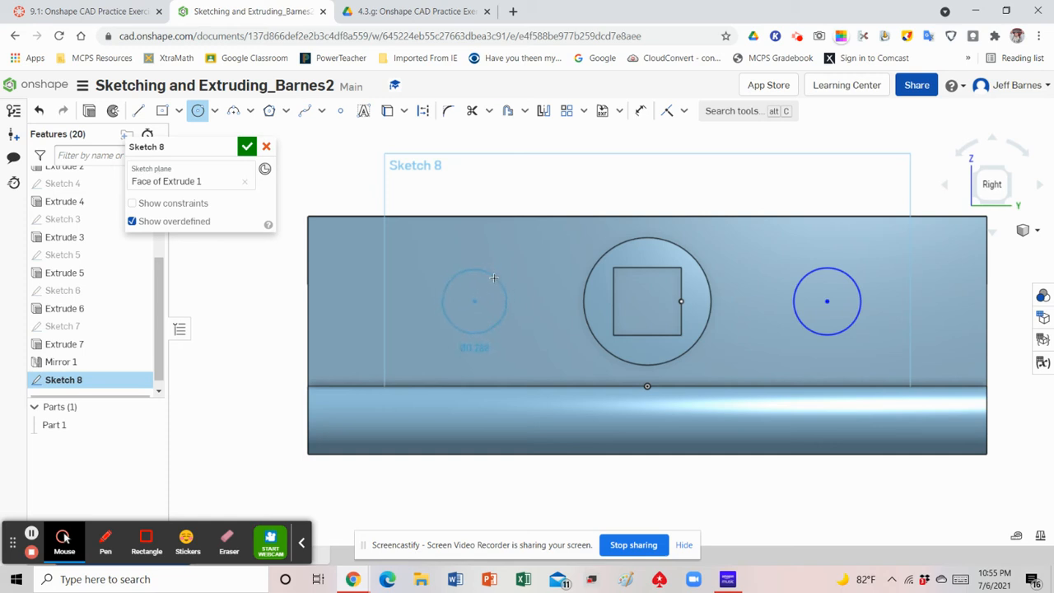
click(494, 280)
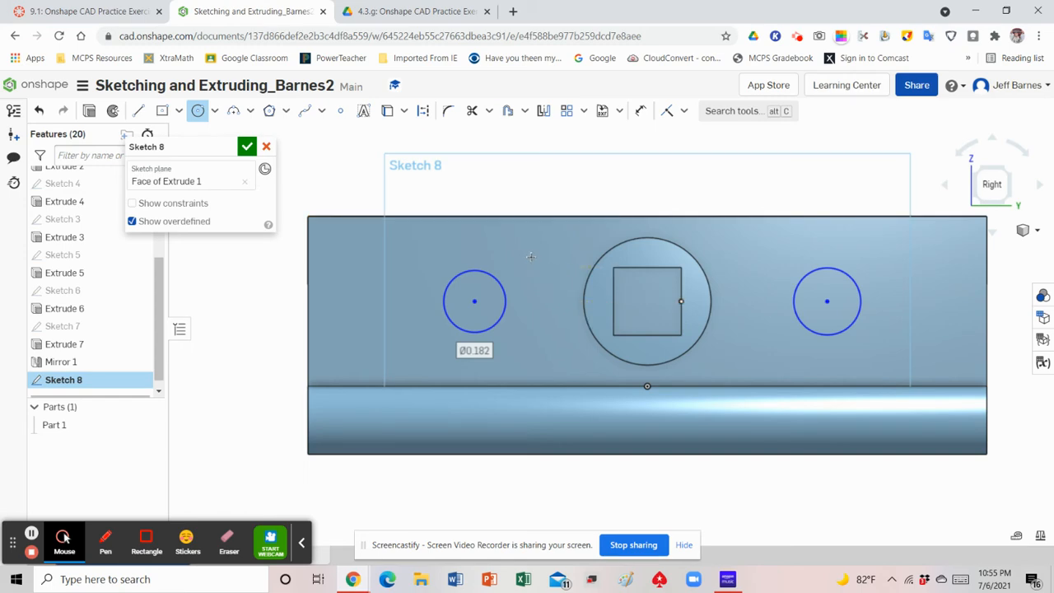
Check the hole diameter in the exercise PDF and dimension both sketched circles to 0.25 in diameter
click(386, 15)
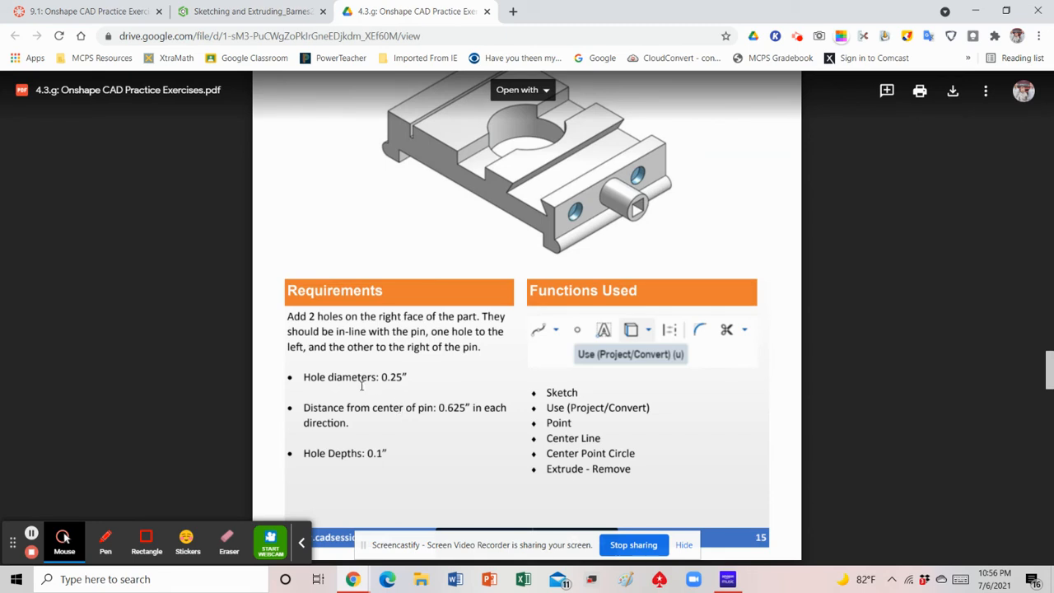
click(234, 15)
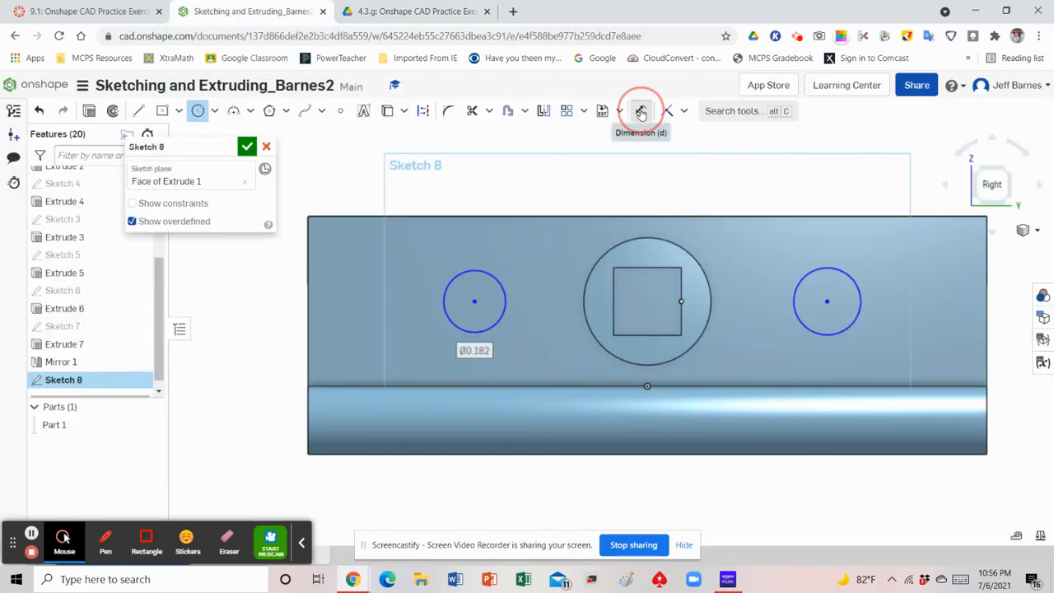
click(641, 114)
click(490, 270)
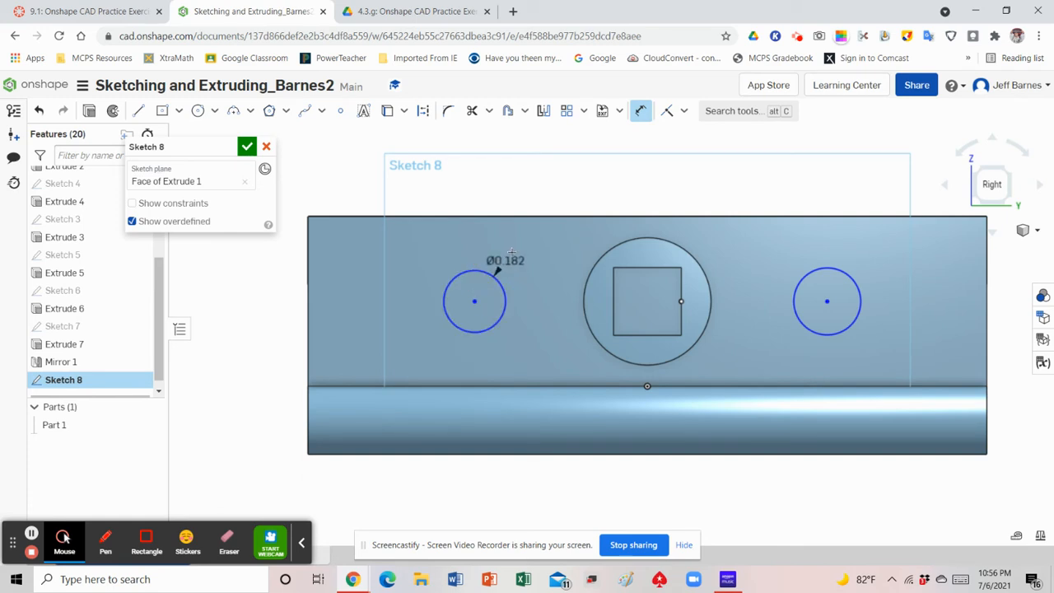
click(559, 234)
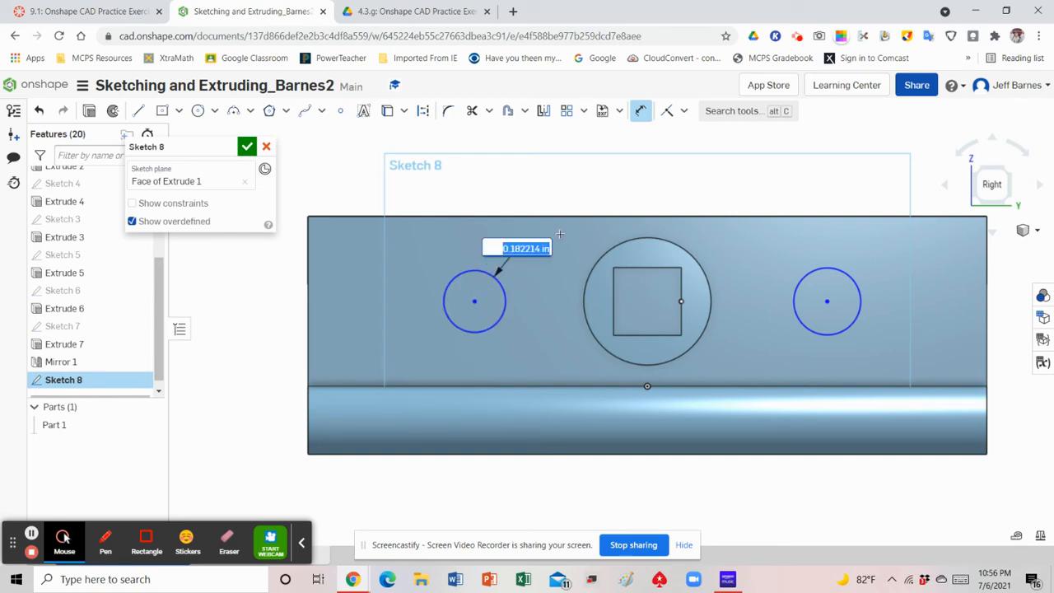
text(.25)
key(Return)
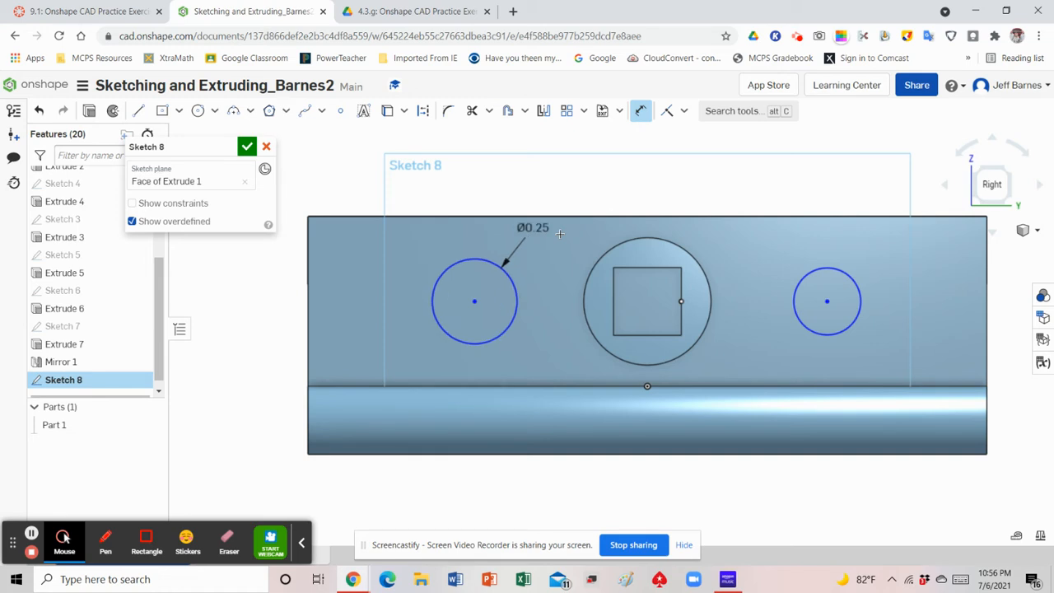
click(853, 277)
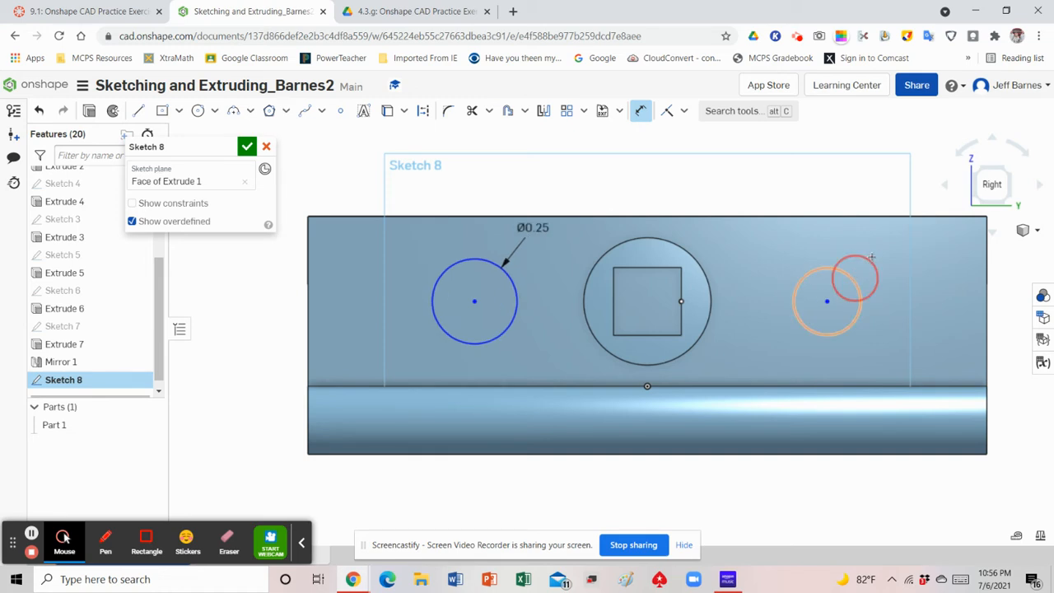
click(880, 250)
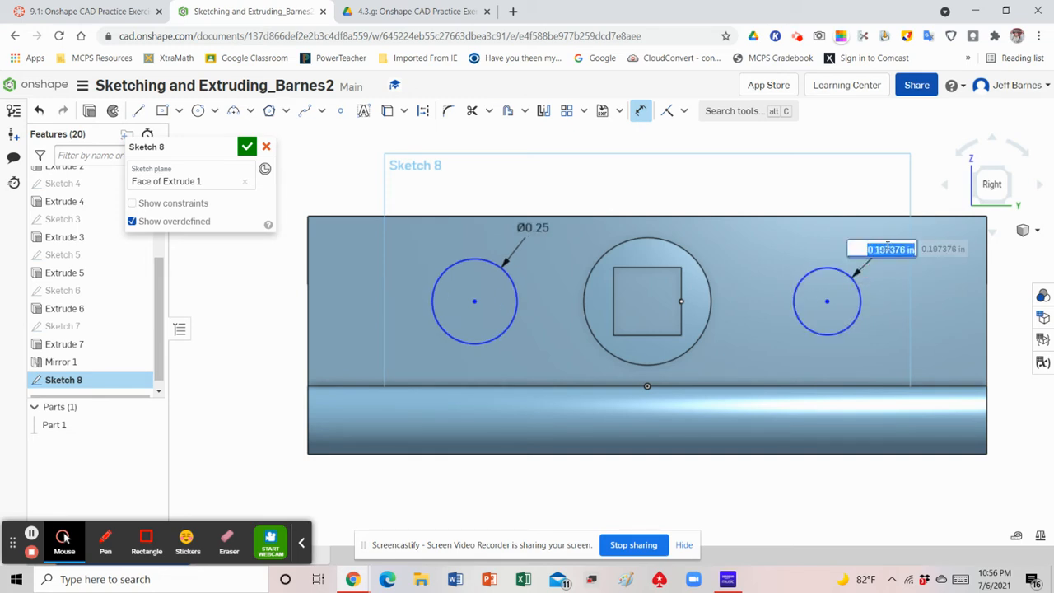
text(.25)
key(Return)
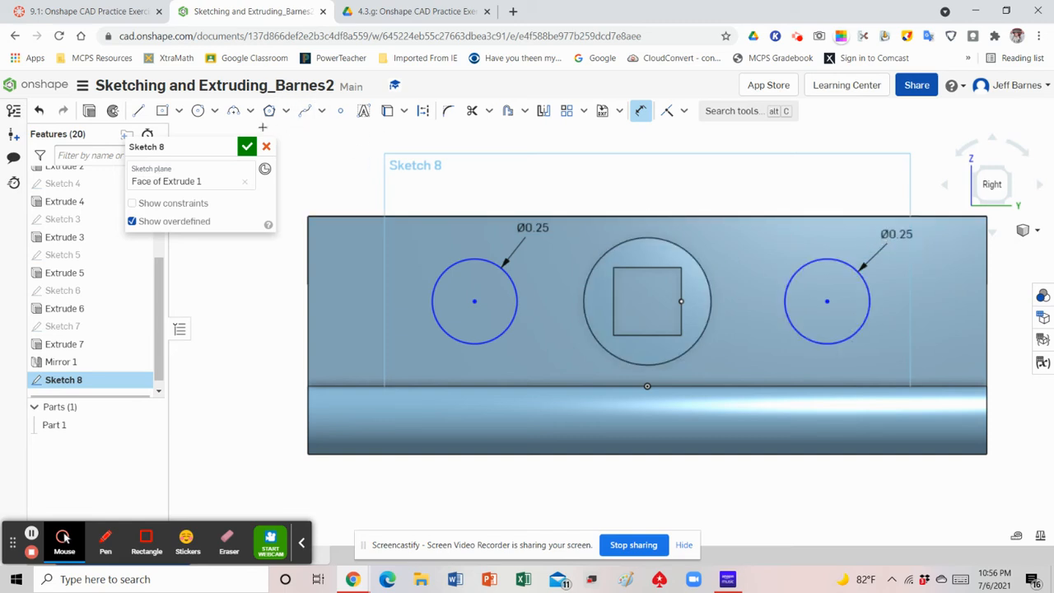
Check the spacing in the exercise PDF and set the left circle's centre 0.625 in horizontally from the midpoint of the pin square's bottom edge
click(397, 11)
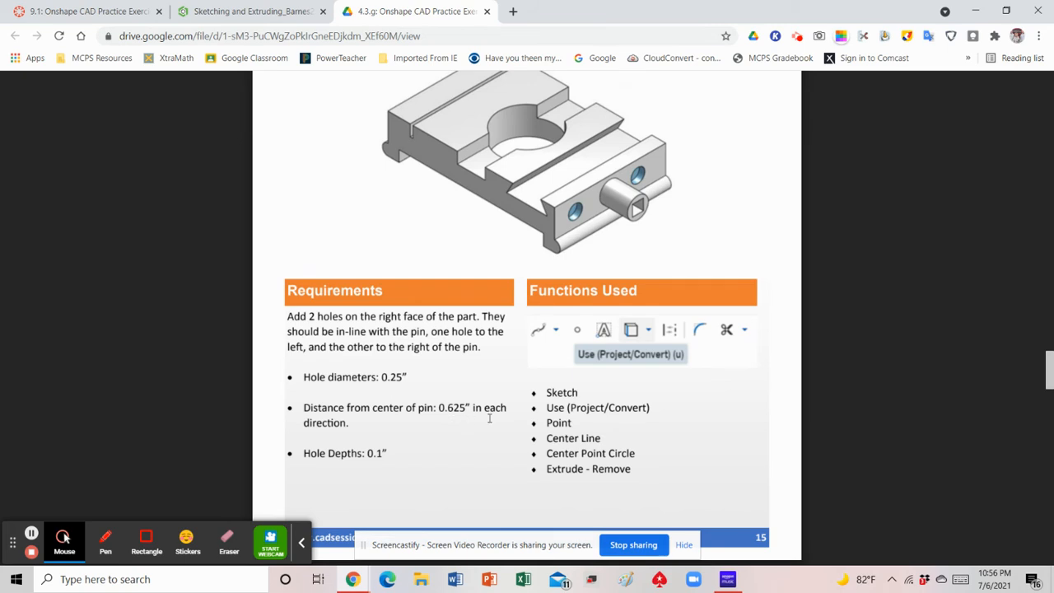
click(244, 13)
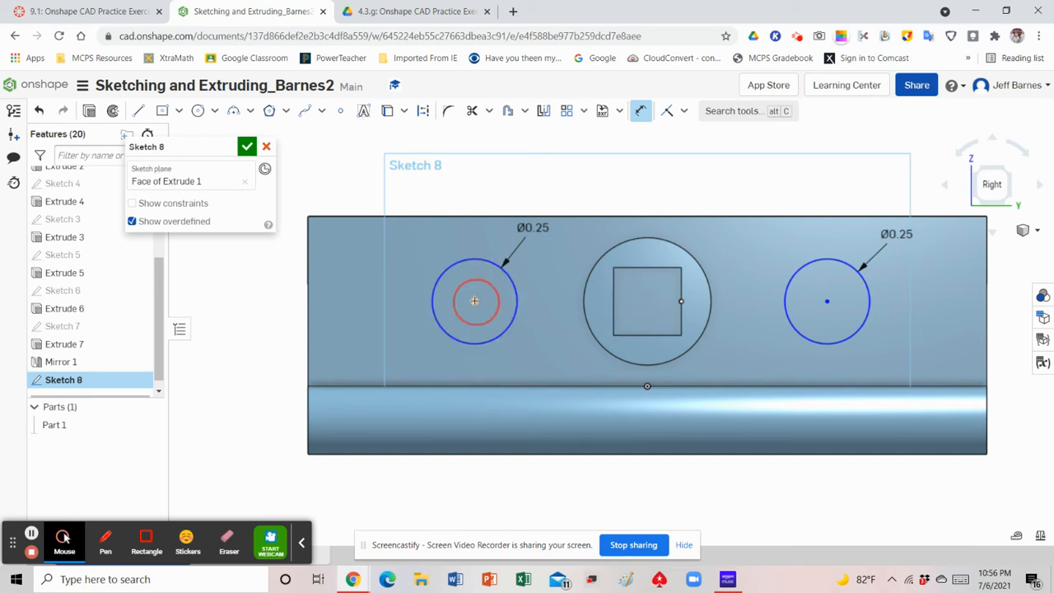
click(647, 333)
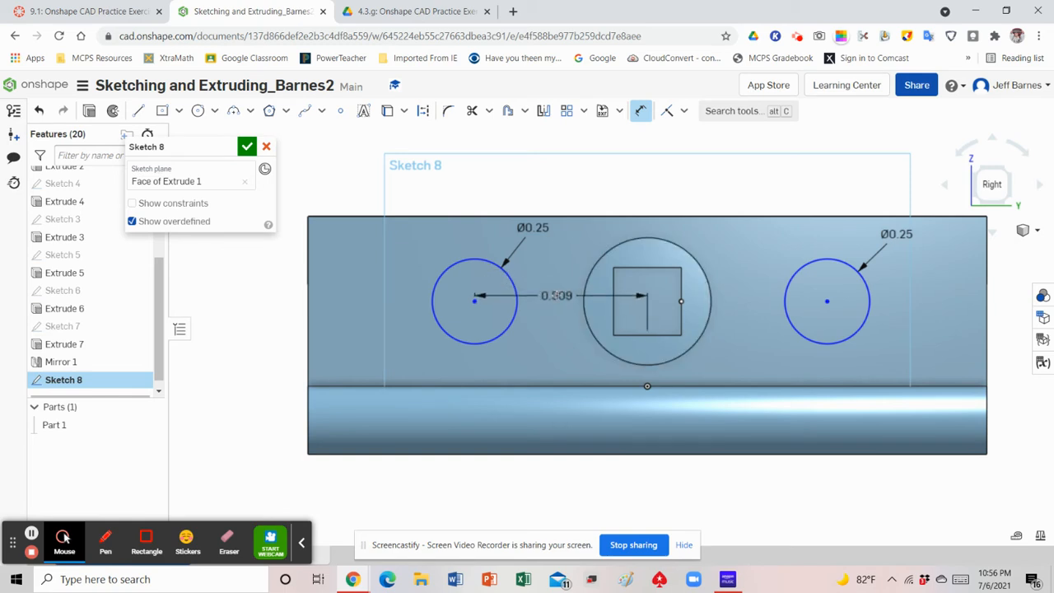
click(556, 295)
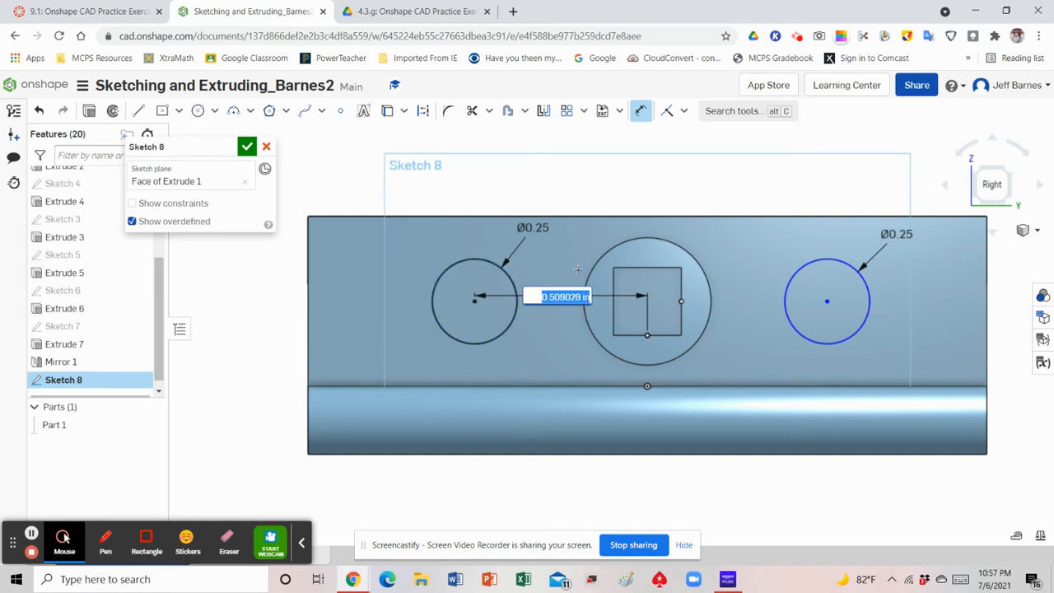
key(BackSpace)
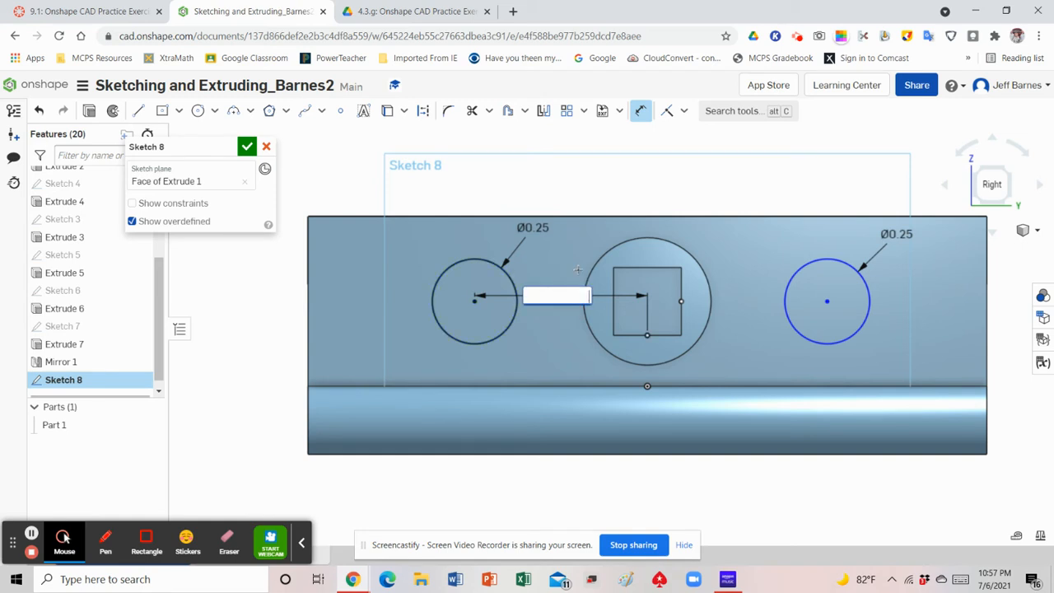
text(.625)
key(Return)
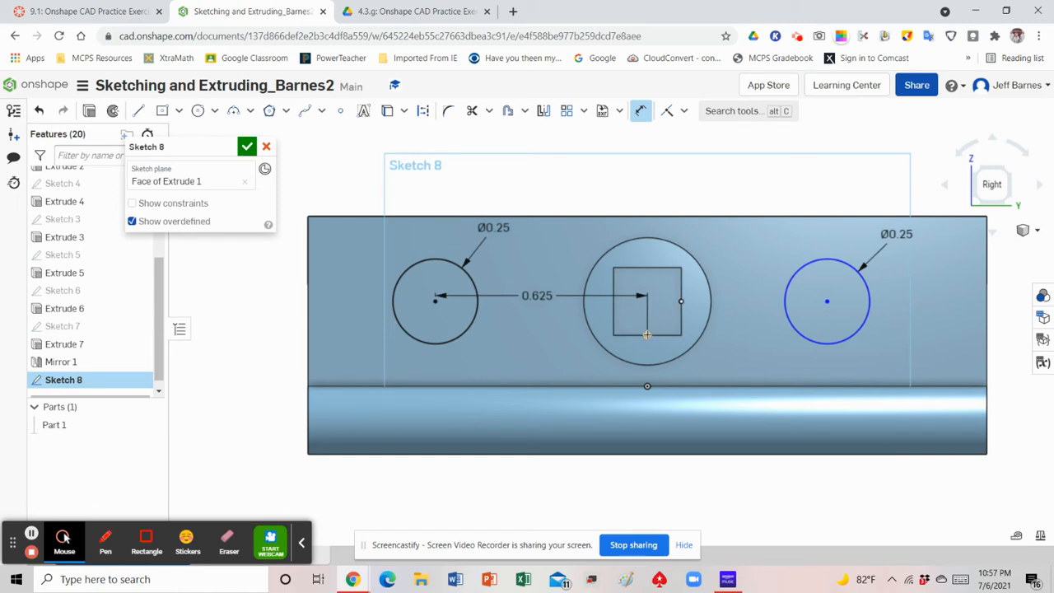
Set the right circle's centre 0.625 in horizontally from the midpoint of the square's bottom edge and accept the sketch
click(648, 335)
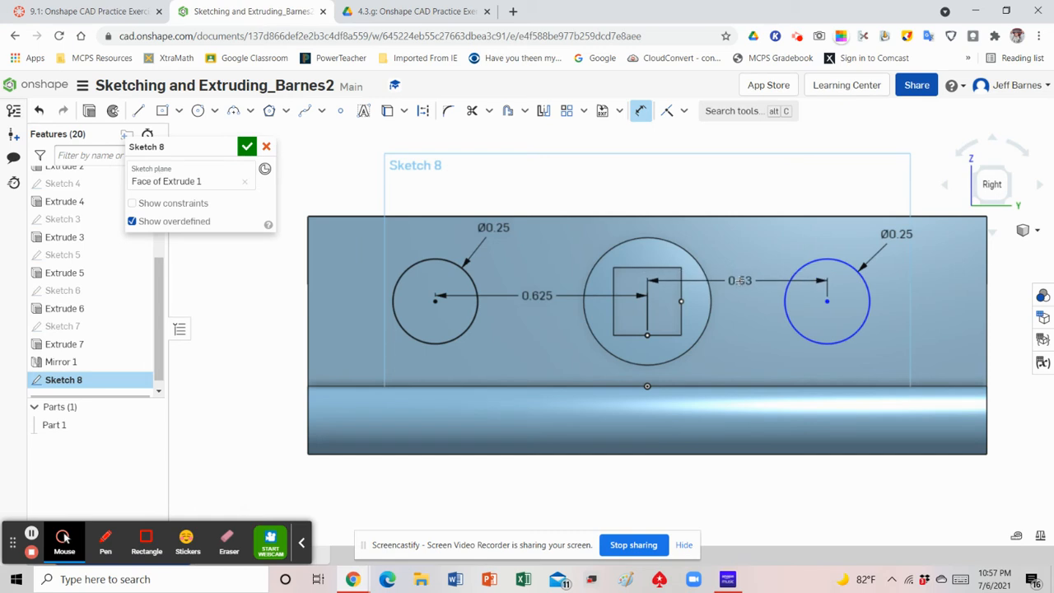
click(740, 279)
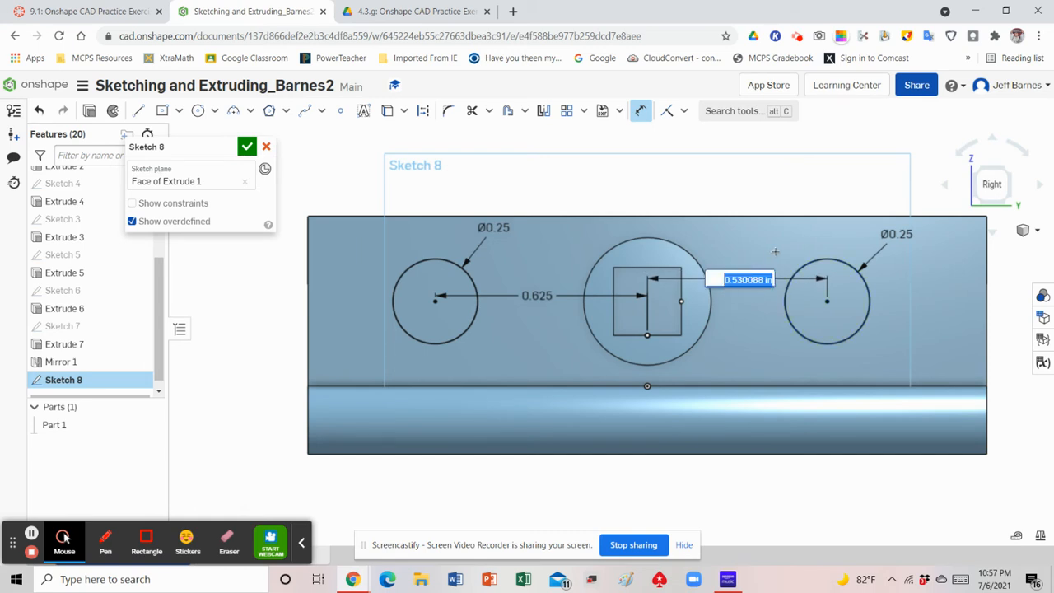
key(BackSpace)
text(.625)
key(Return)
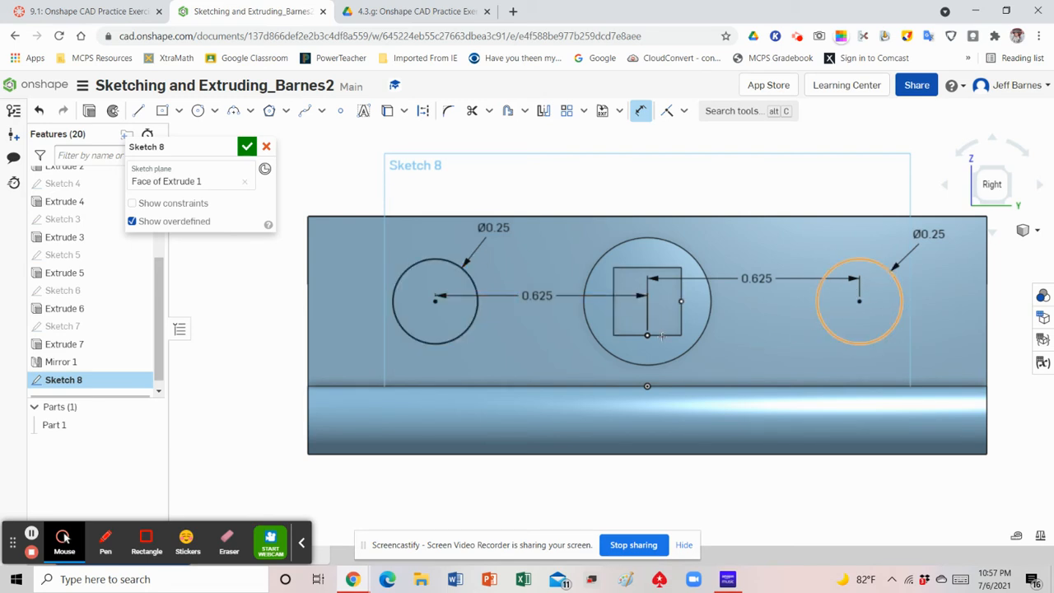
click(247, 148)
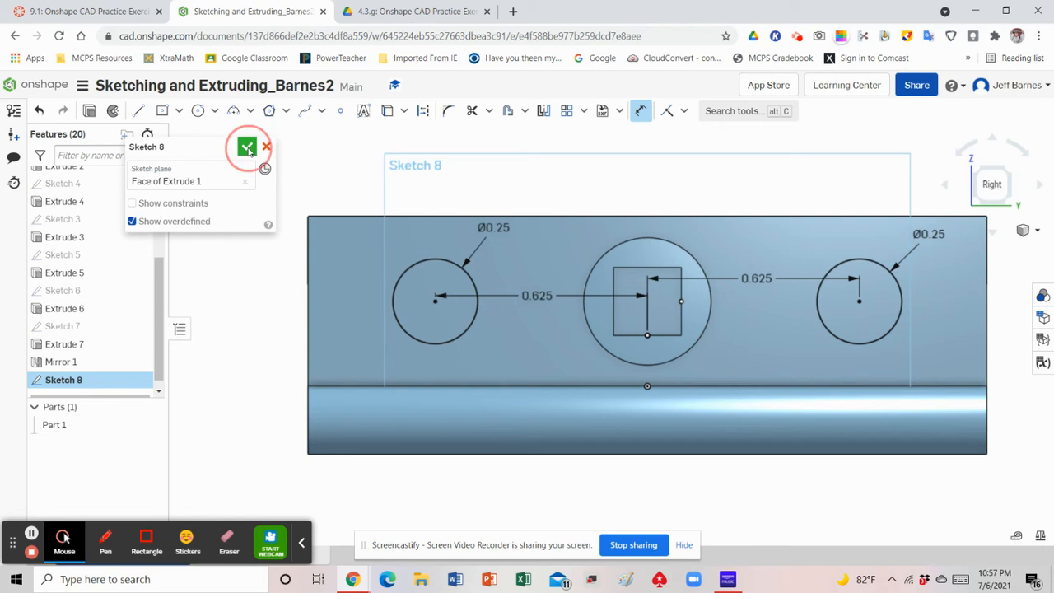
Check the hole depth in the exercise PDF and cut both circles 0.1 in deep into the right face with a Remove extrude
click(1025, 233)
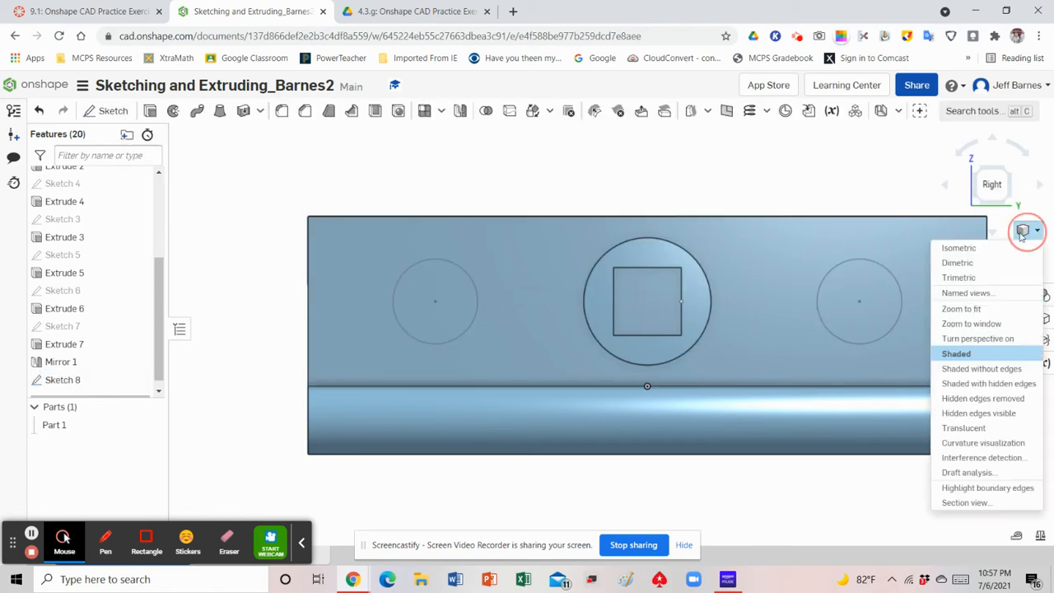
click(969, 250)
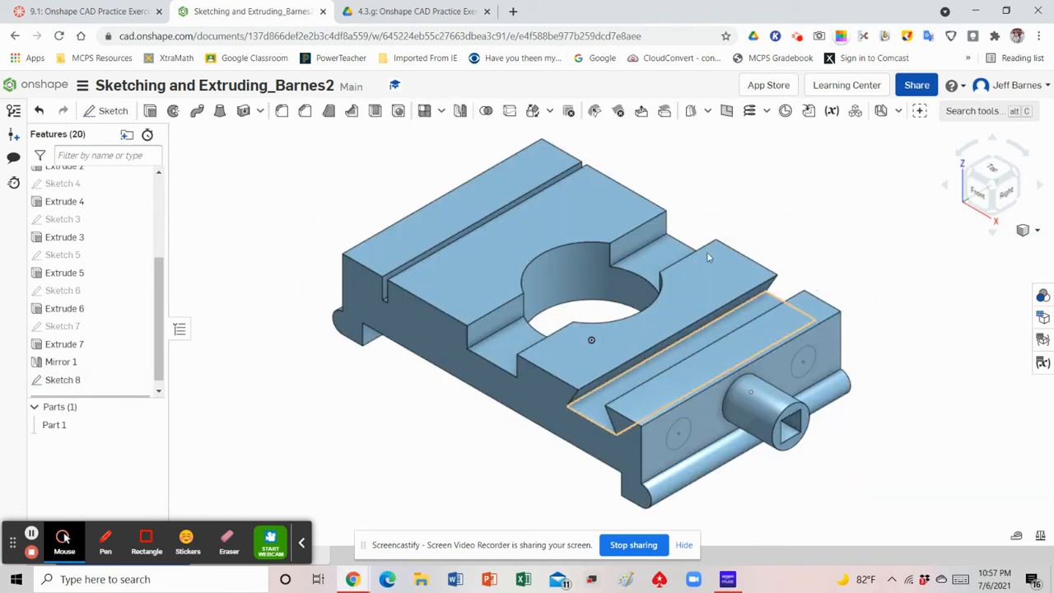
click(148, 114)
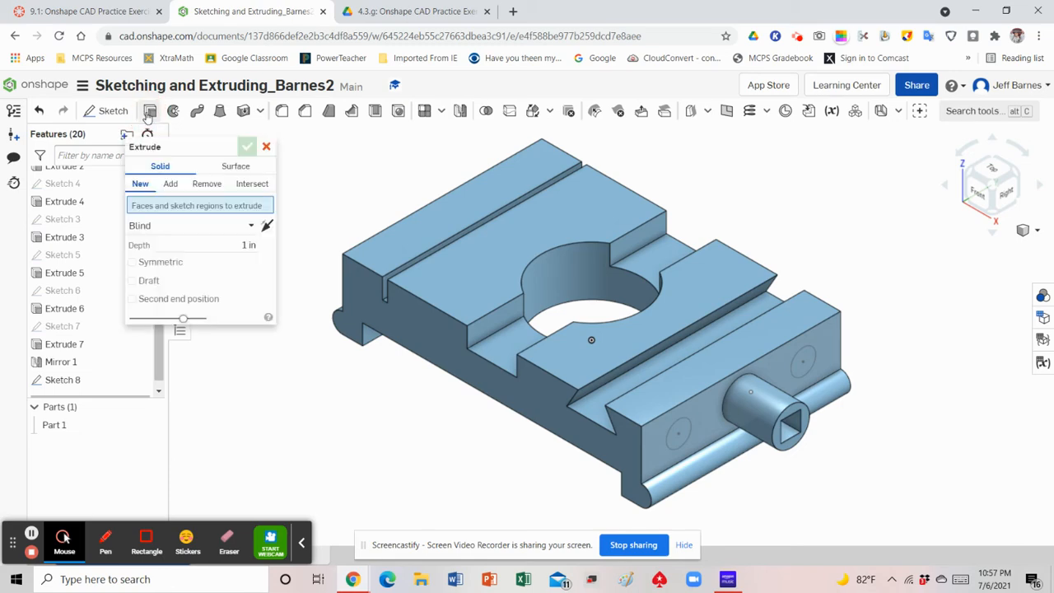
click(205, 185)
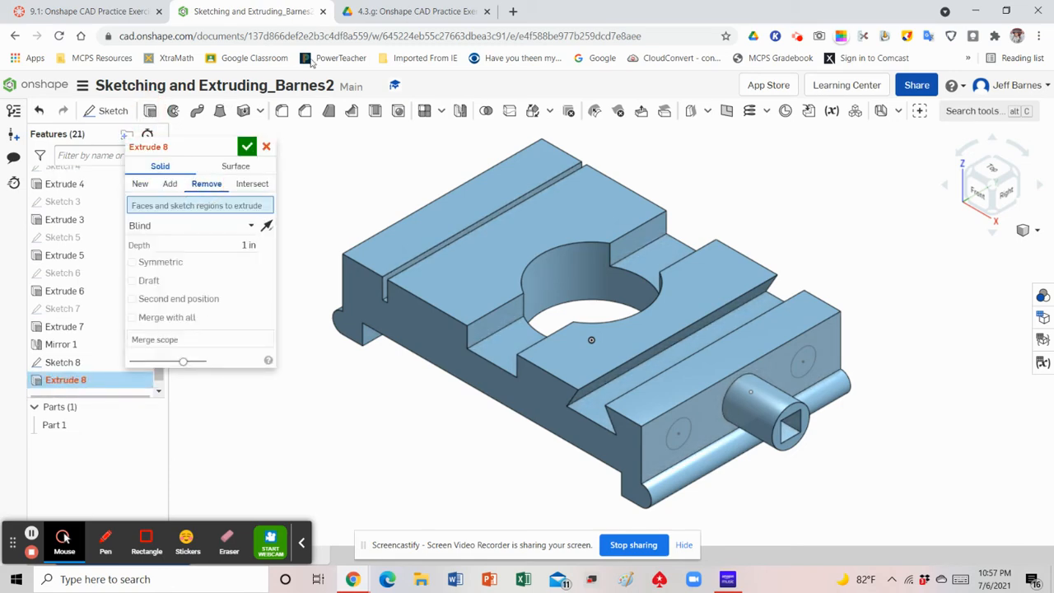
click(382, 14)
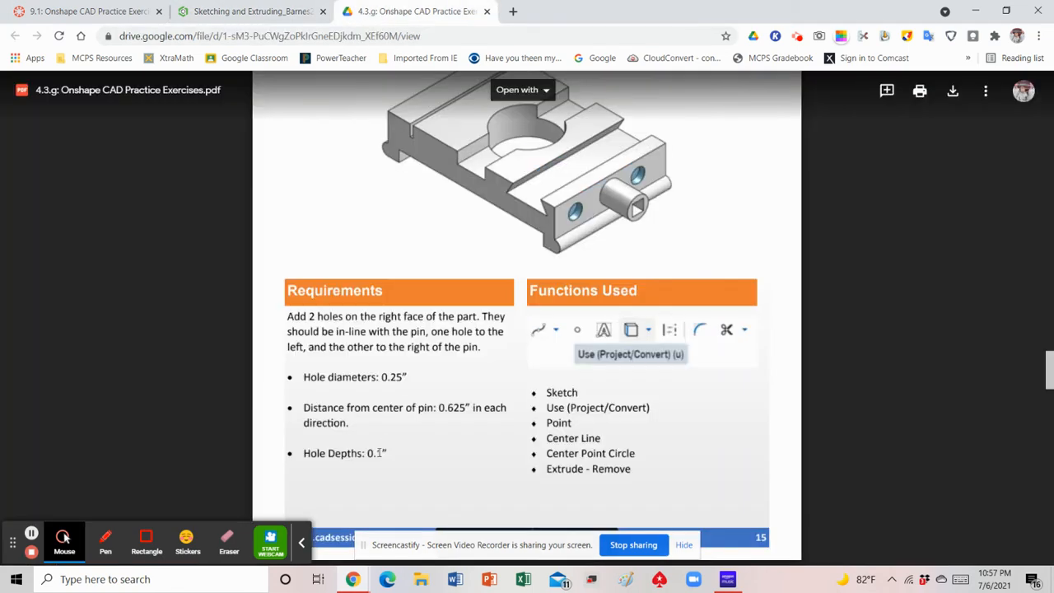
click(244, 15)
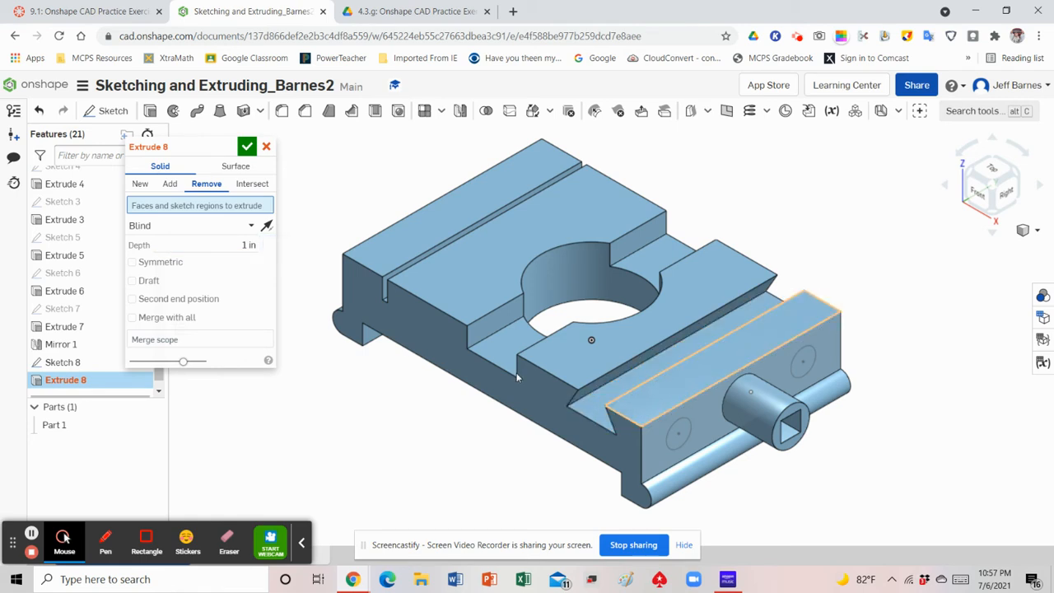
click(219, 245)
key(BackSpace)
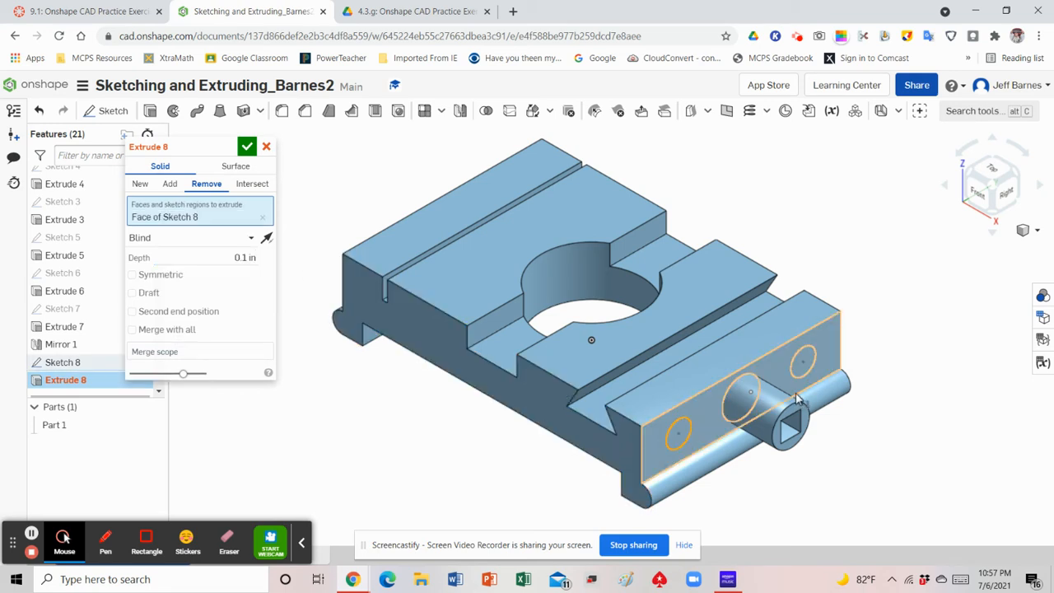
click(809, 363)
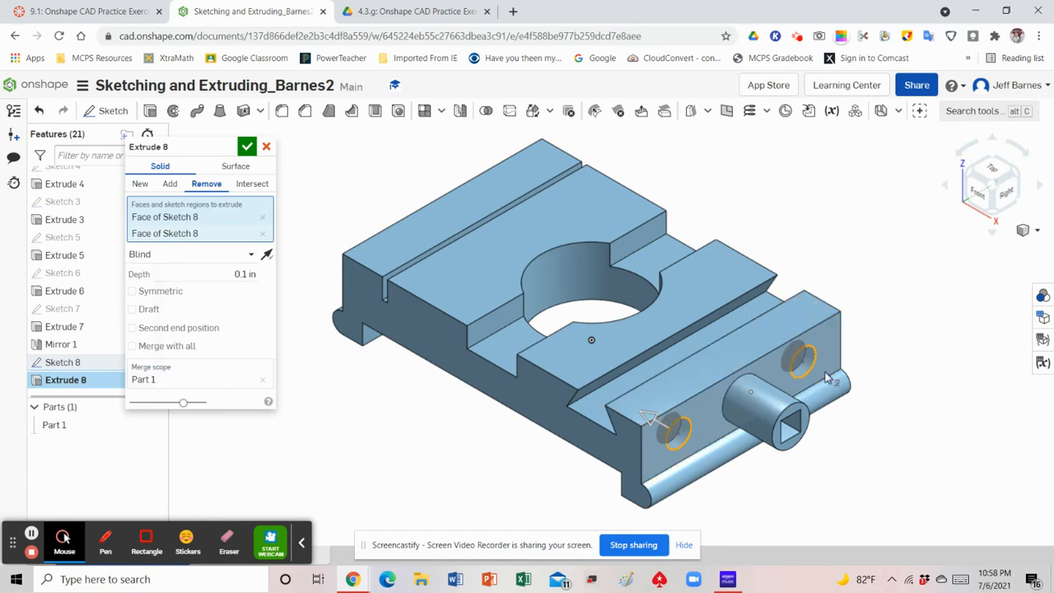
click(247, 147)
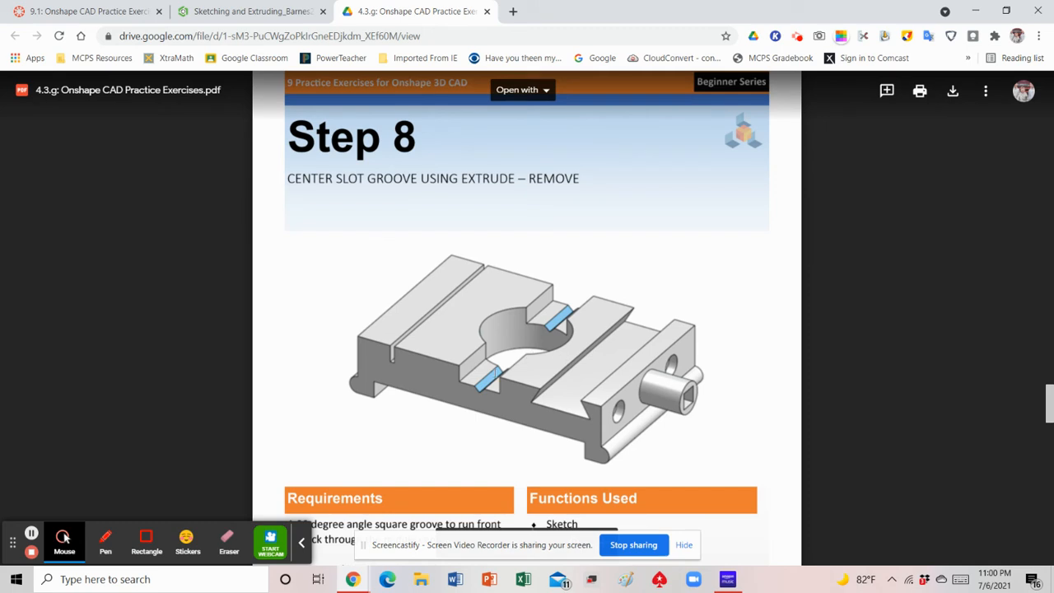
Review the Step 8 groove requirements in the exercise PDF and start a sketch on the part's front face, viewed from the front
scroll(445, 370, down, 3)
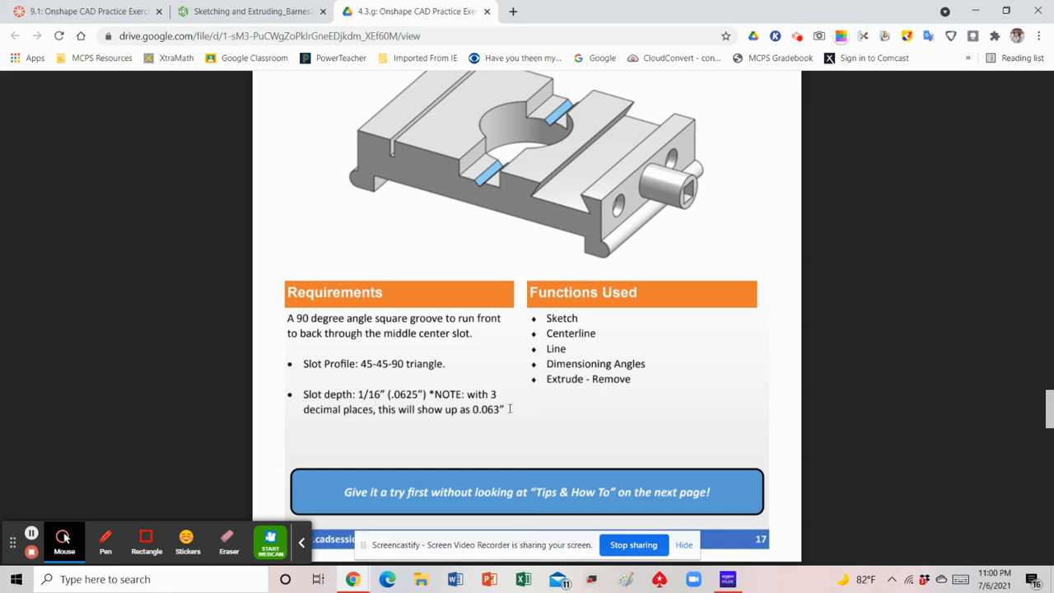
click(225, 16)
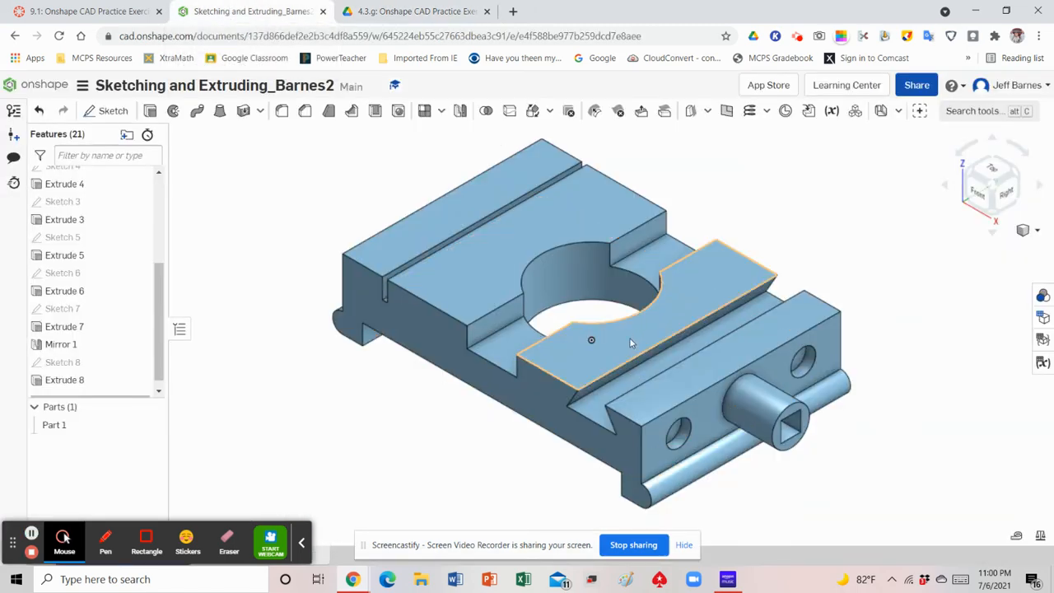
click(107, 112)
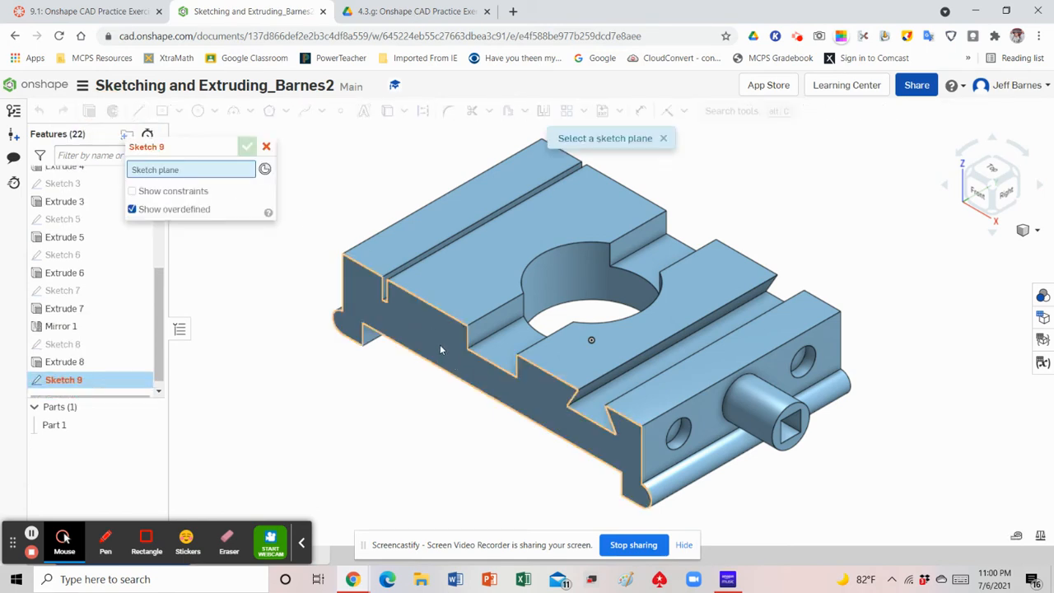
click(440, 344)
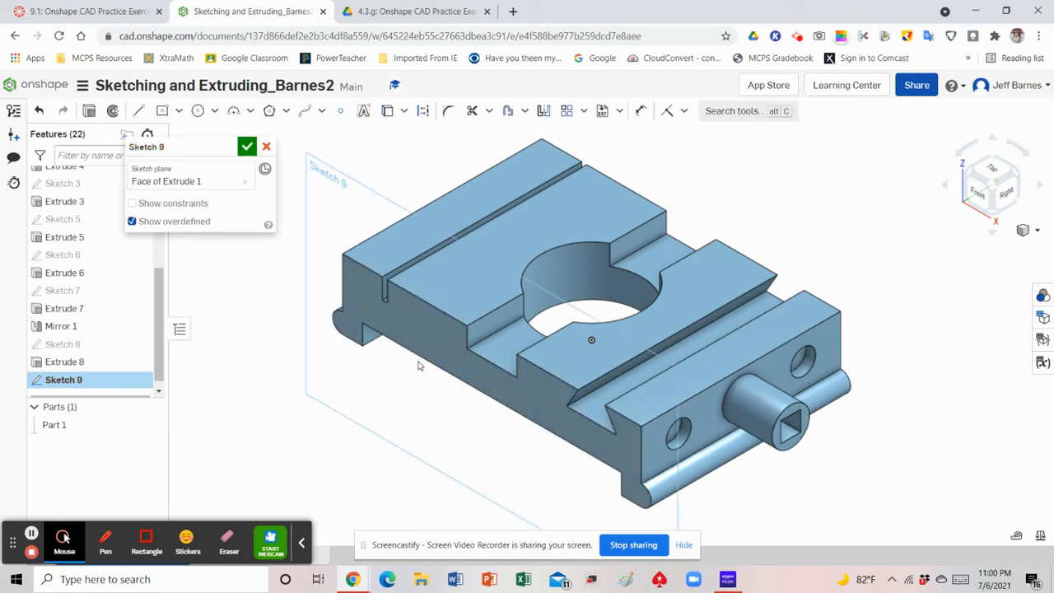
click(979, 194)
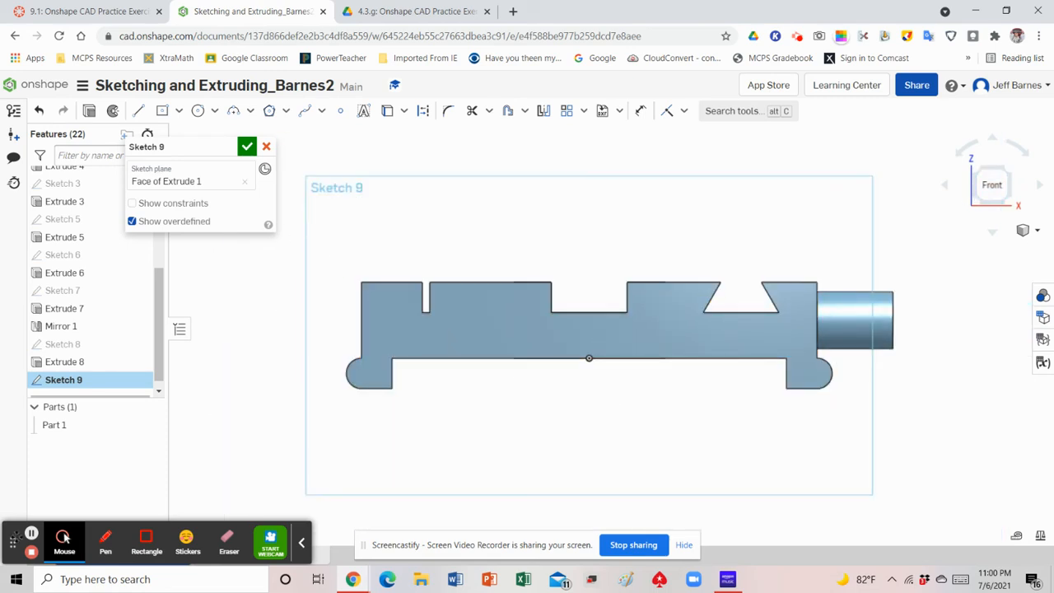
click(31, 534)
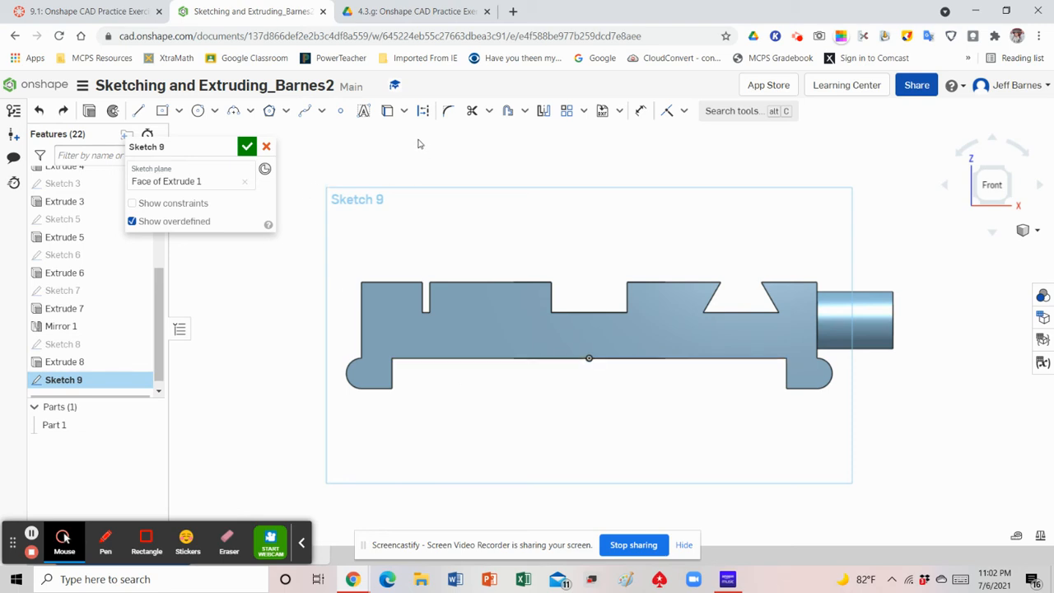
Draw a vertical construction line about 0.3 in long from the origin to the midpoint of the centre slot's bottom edge
click(139, 112)
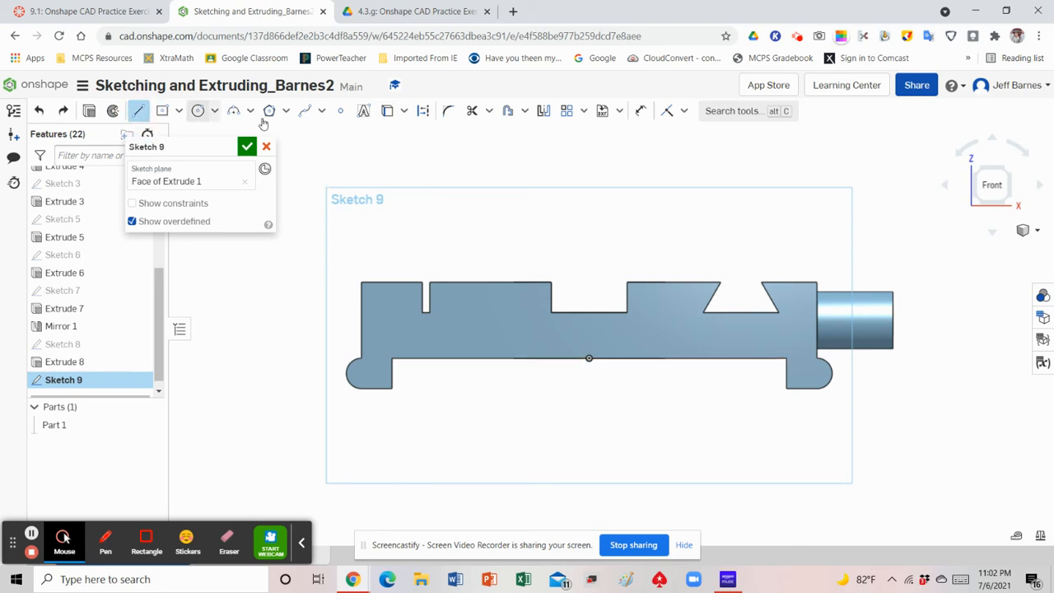
click(424, 114)
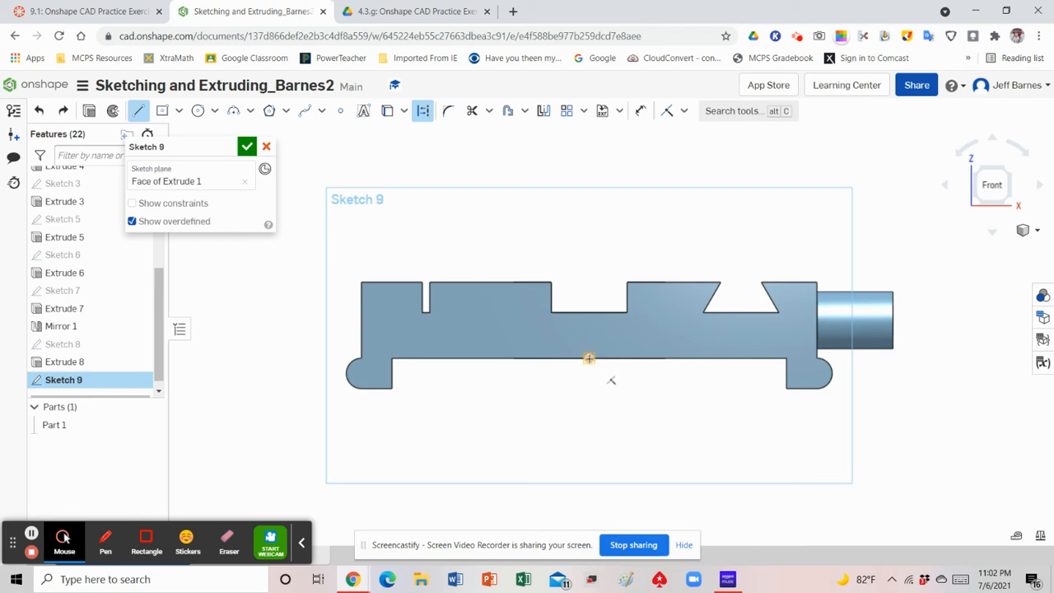
click(589, 359)
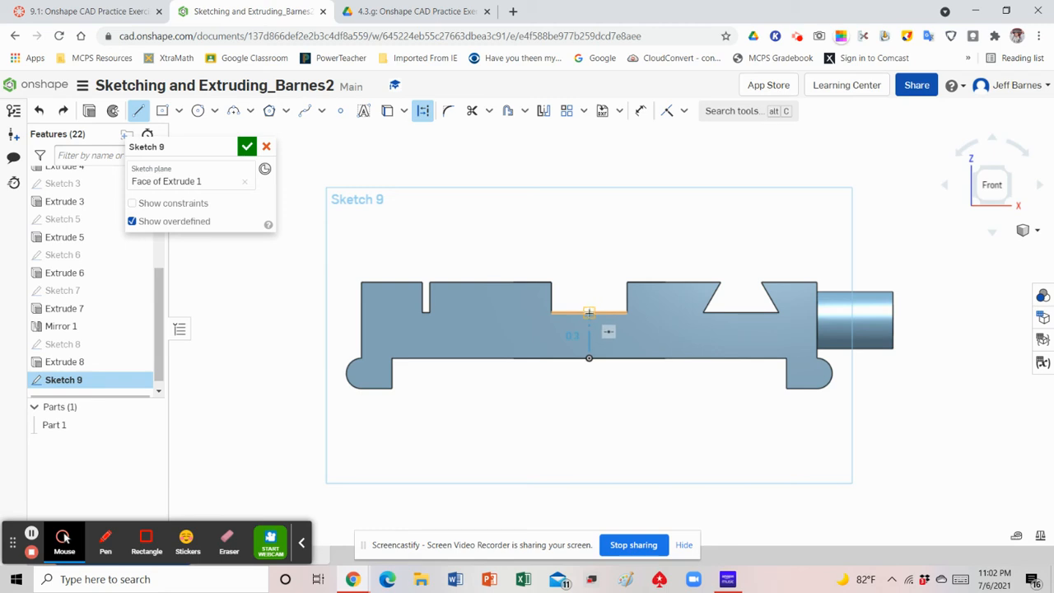
click(589, 312)
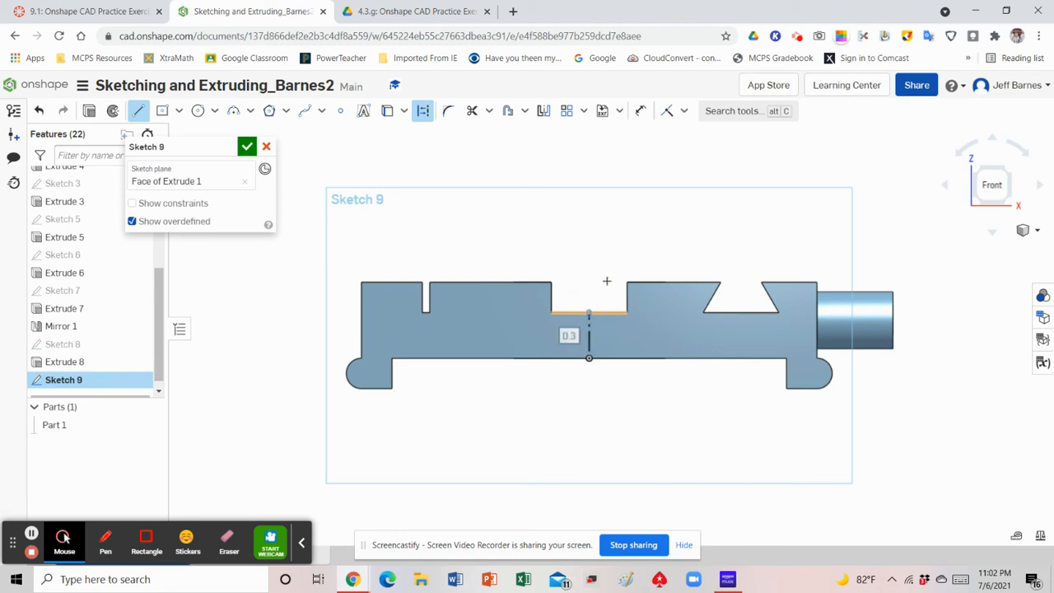
right_click(607, 234)
click(635, 243)
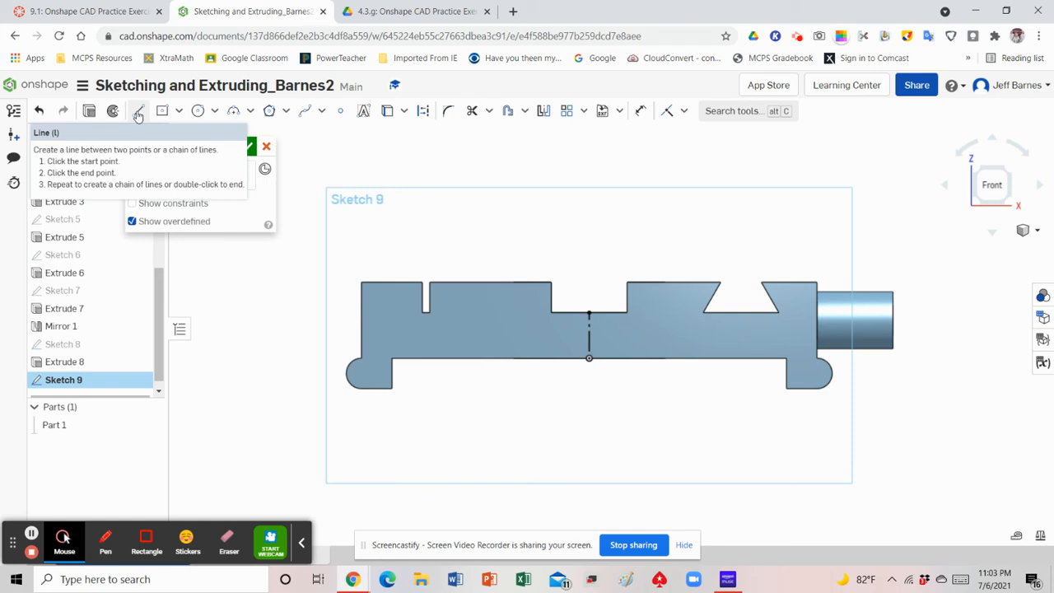
Sketch a V below the centre slot's bottom edge with its vertex on the centreline and sides about 0.202 in and 0.224 in long
click(139, 113)
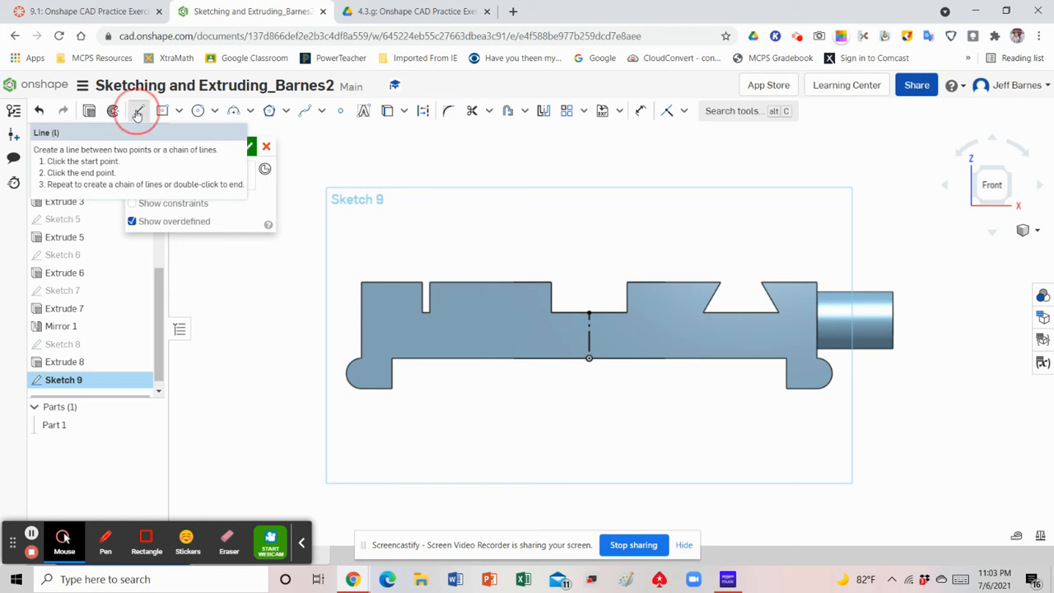
click(568, 313)
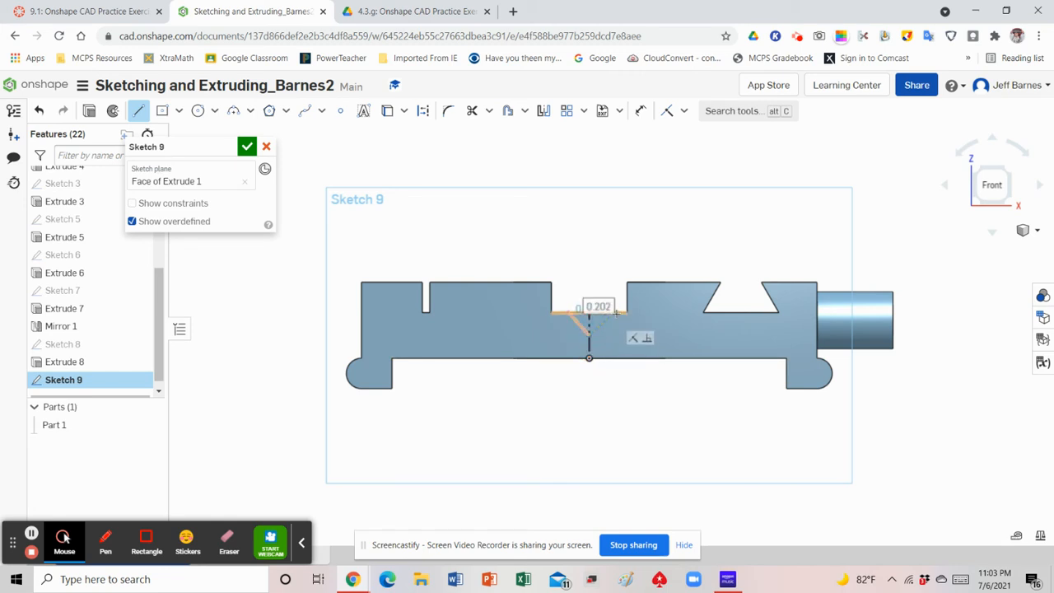
click(615, 312)
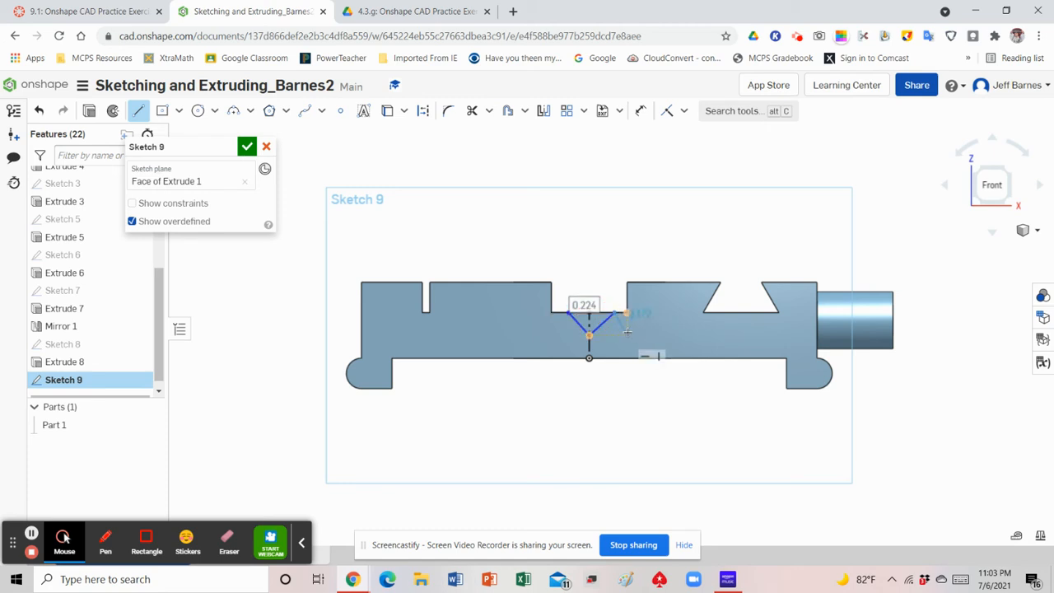
right_click(627, 332)
click(660, 350)
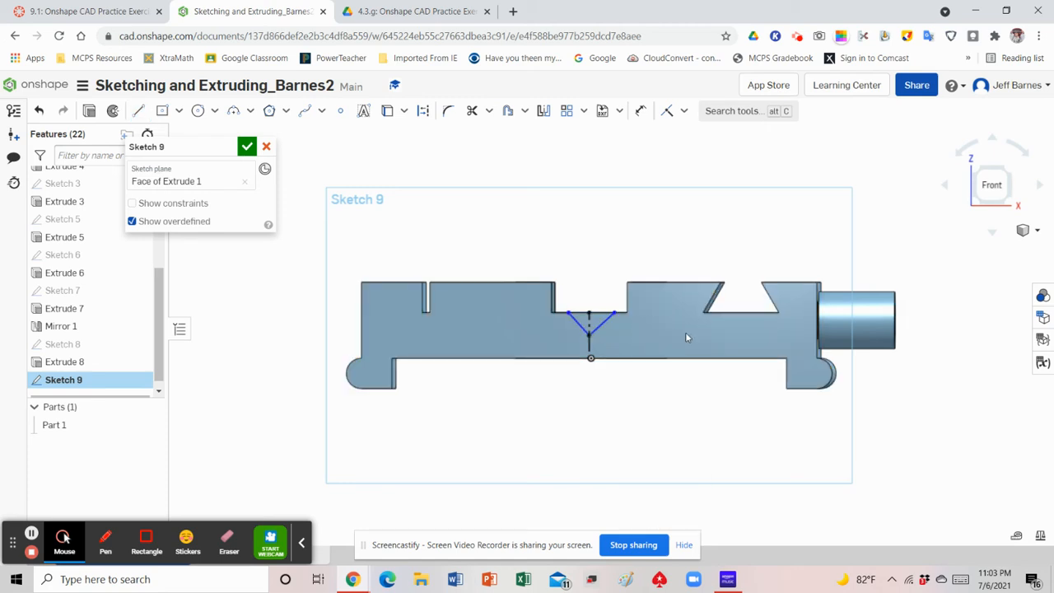
Dimension the angle between the V's left line and the slot's bottom edge to 45°
click(988, 189)
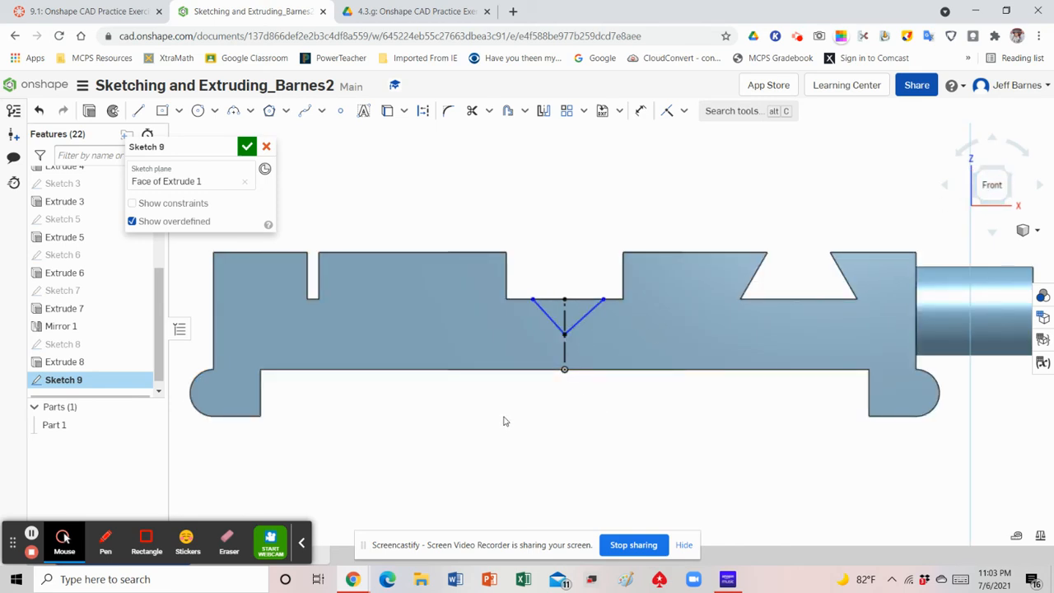
click(642, 114)
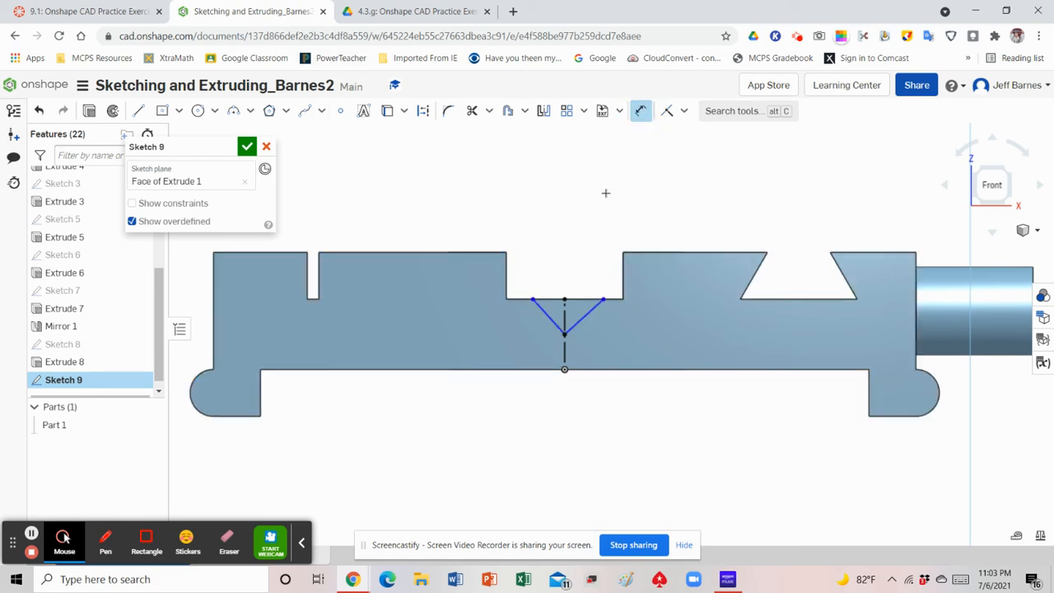
click(554, 299)
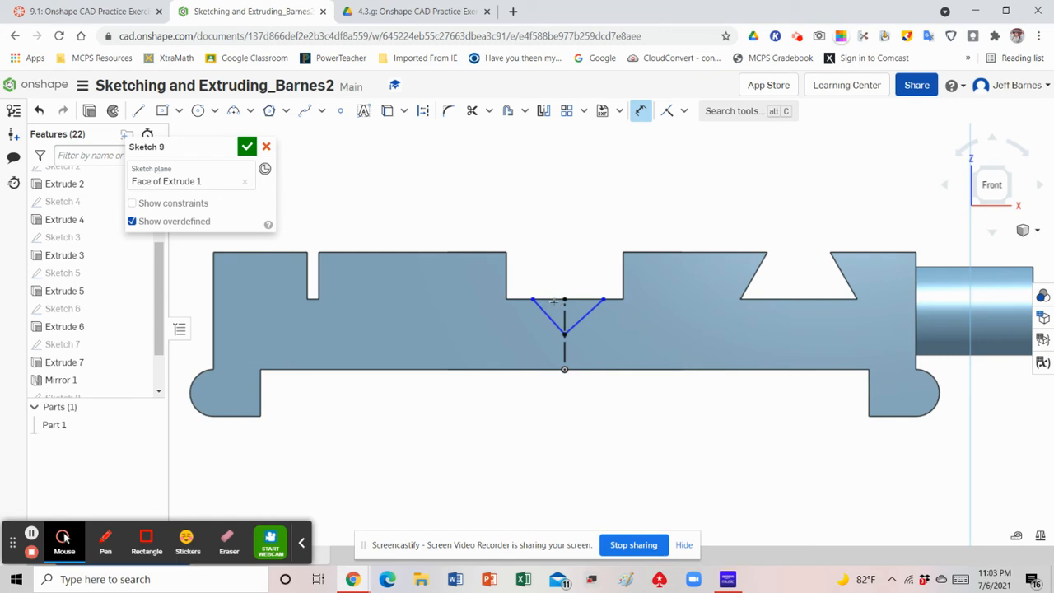
click(547, 315)
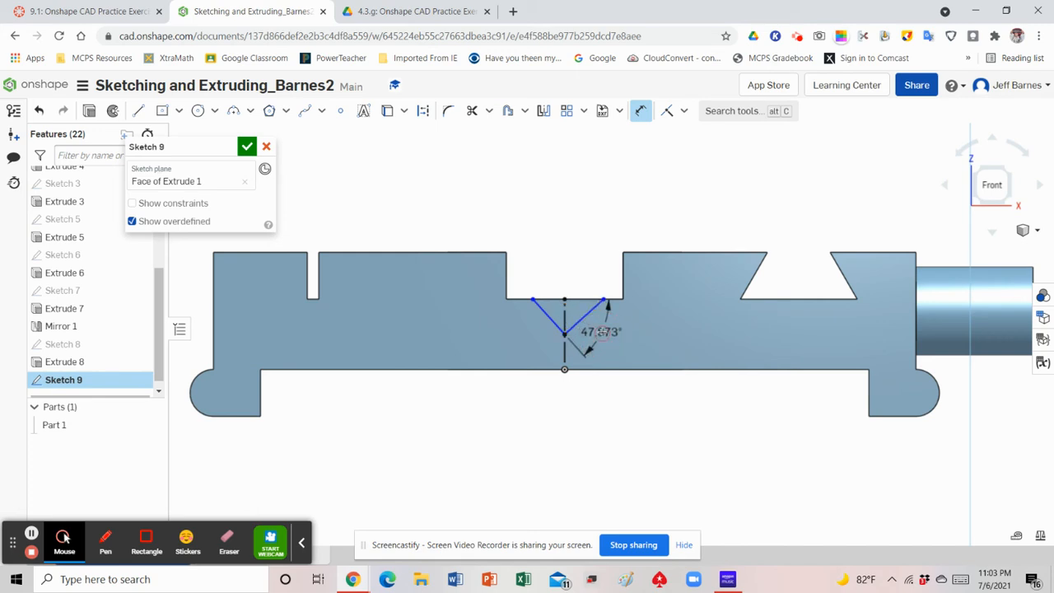
click(602, 332)
text(4)
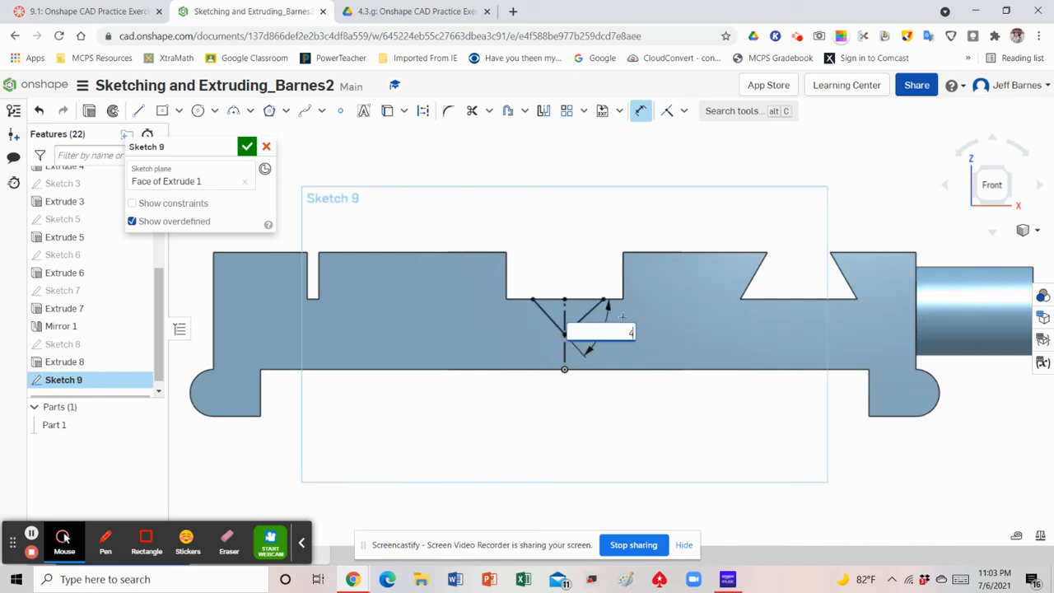
text(5)
key(Return)
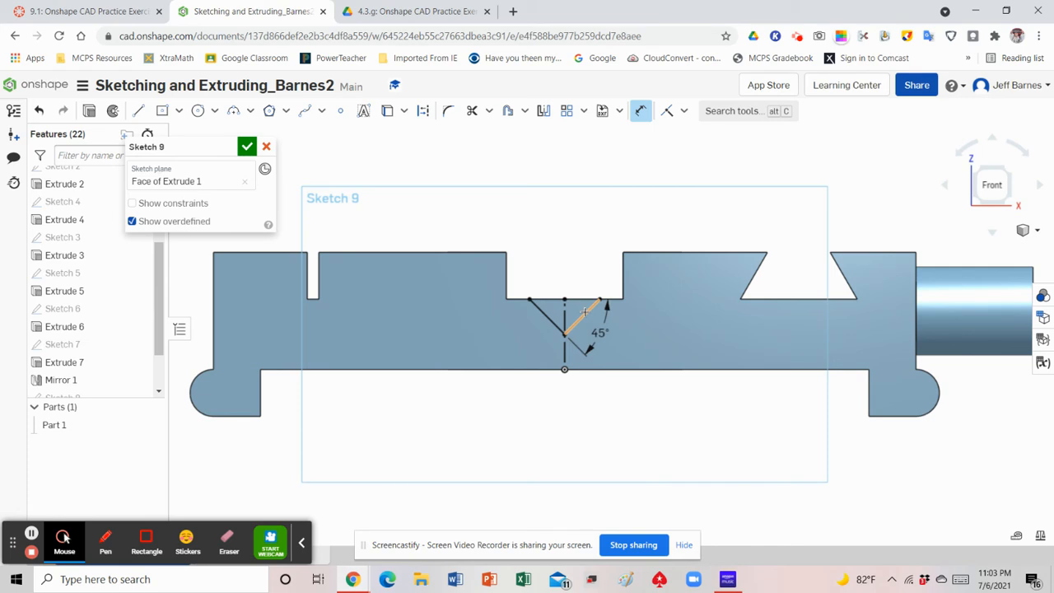
Dimension the angle between the V's right line and the slot's bottom edge
click(585, 311)
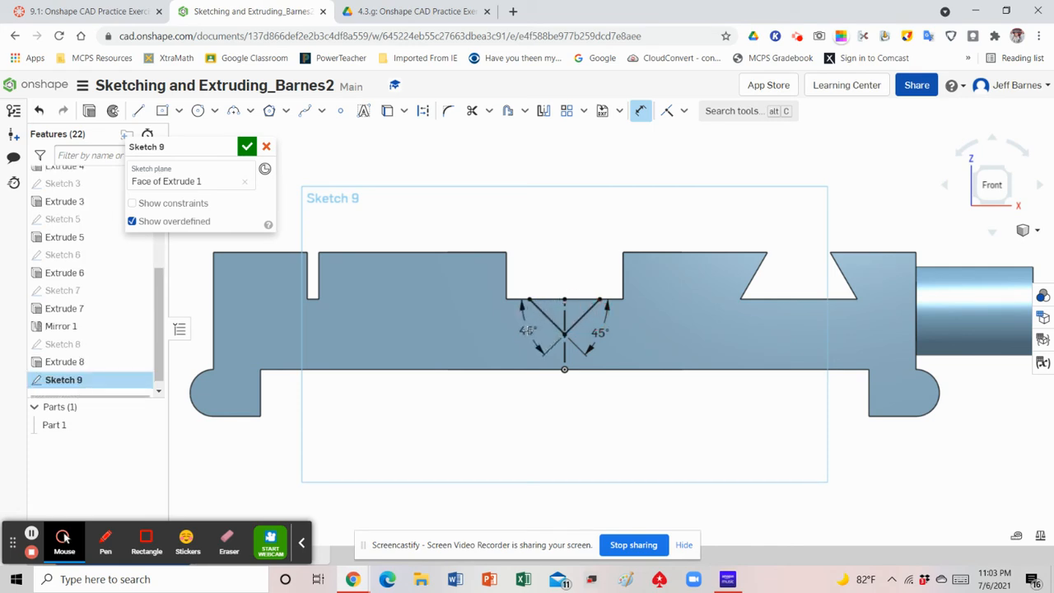
click(518, 330)
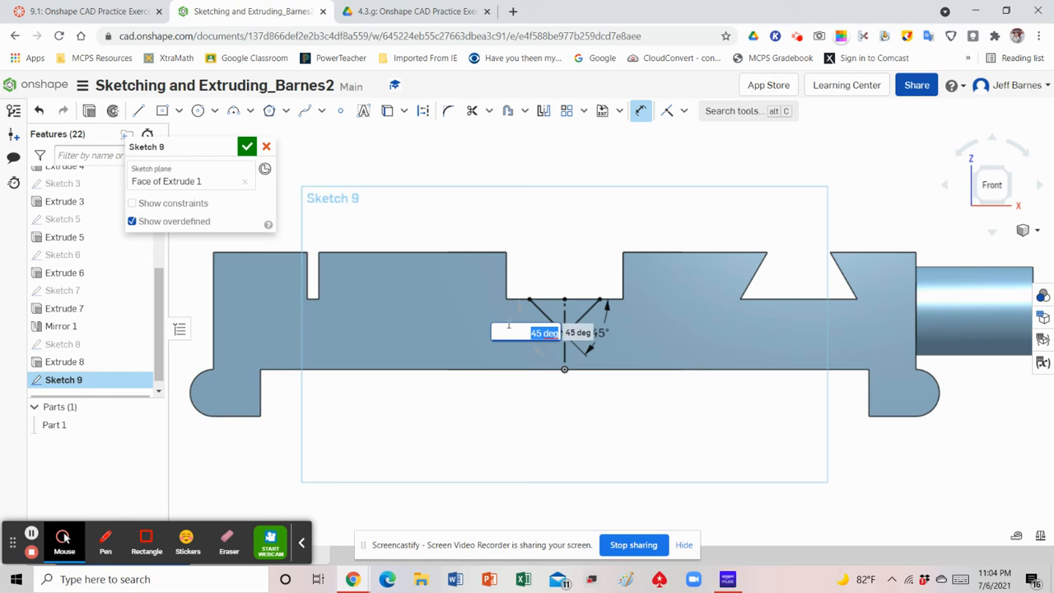
key(Return)
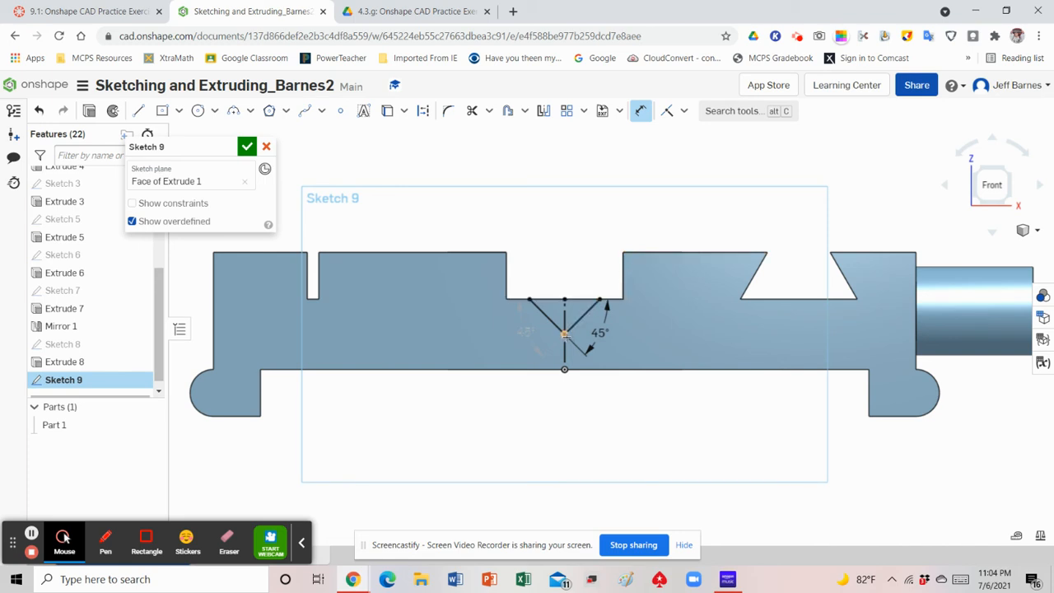
Try to dimension the V's vertex 0.063 in below the centre slot's bottom edge
click(565, 335)
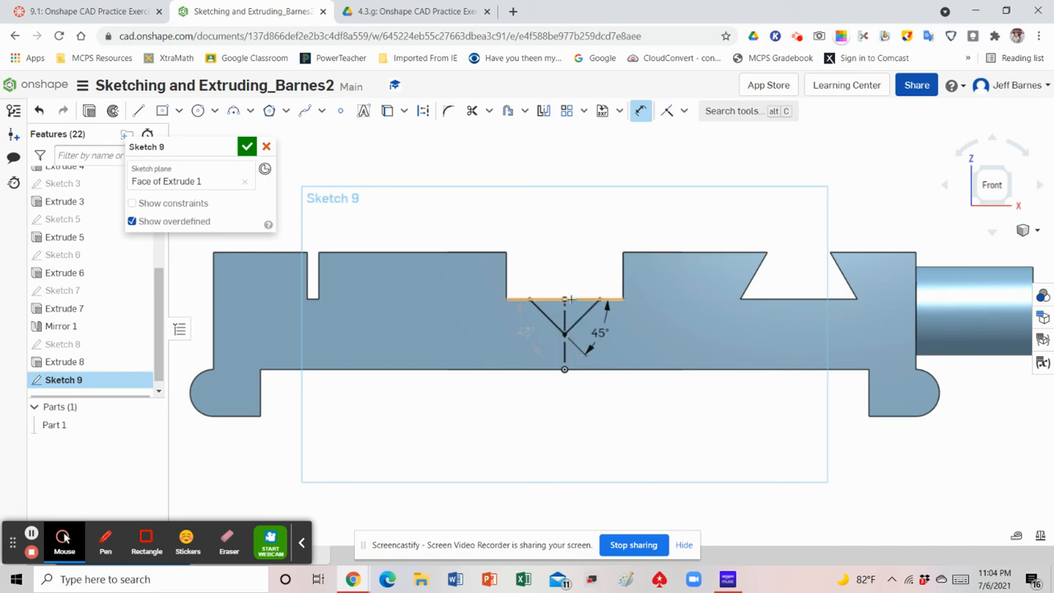
click(565, 299)
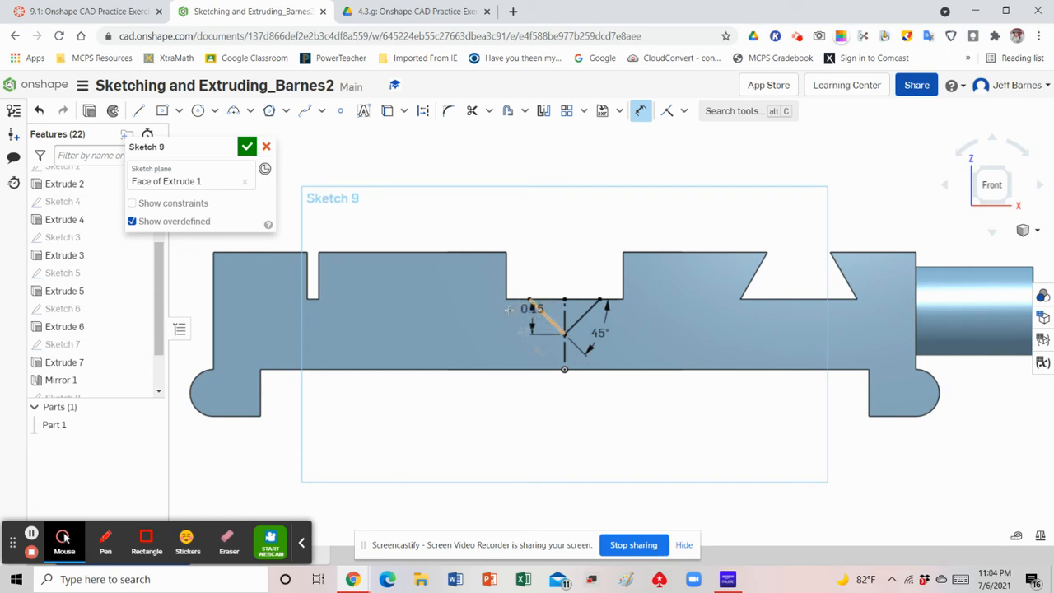
click(484, 314)
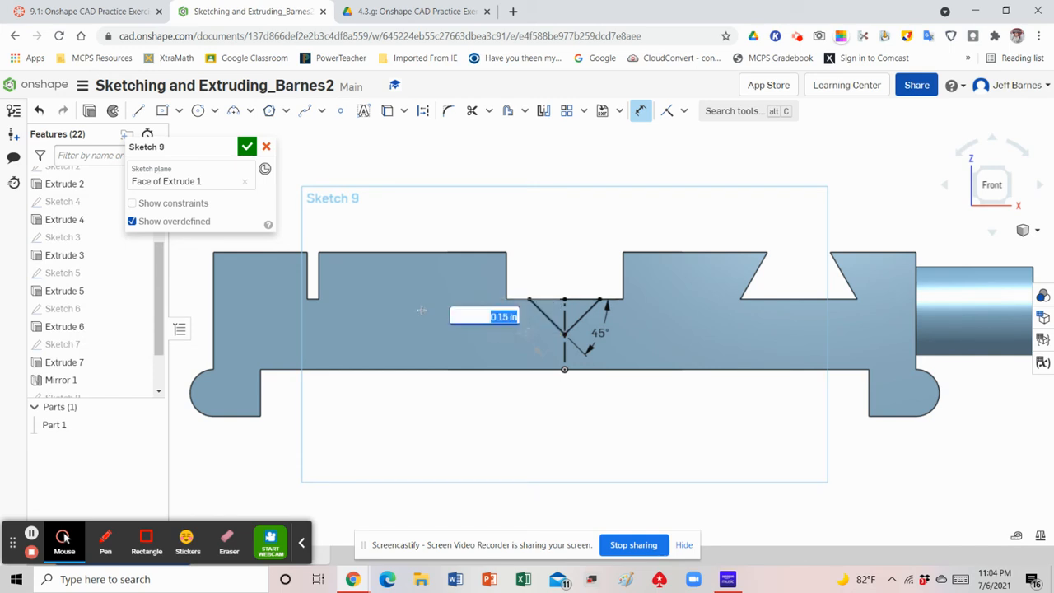
text(0)
text(.06)
text(3)
key(Return)
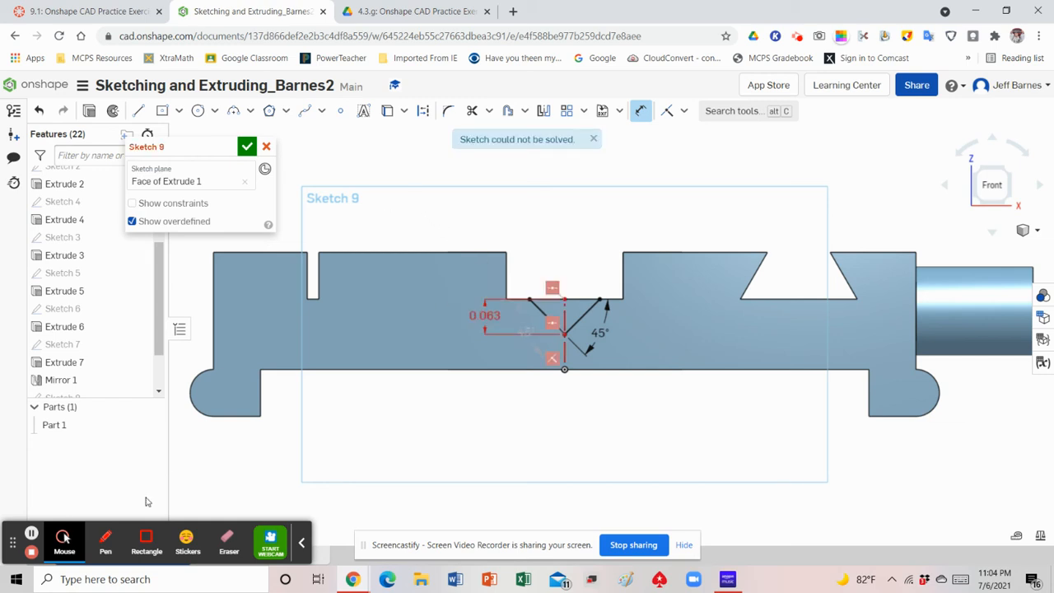
click(30, 533)
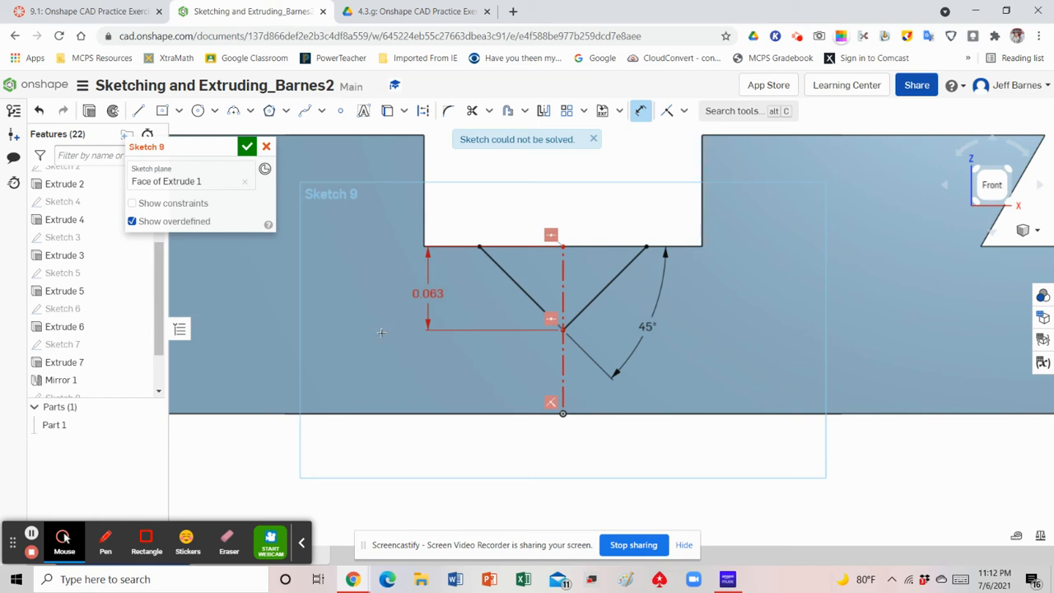
Undo the last depth value and delete the V's depth dimension
key(ctrl+z)
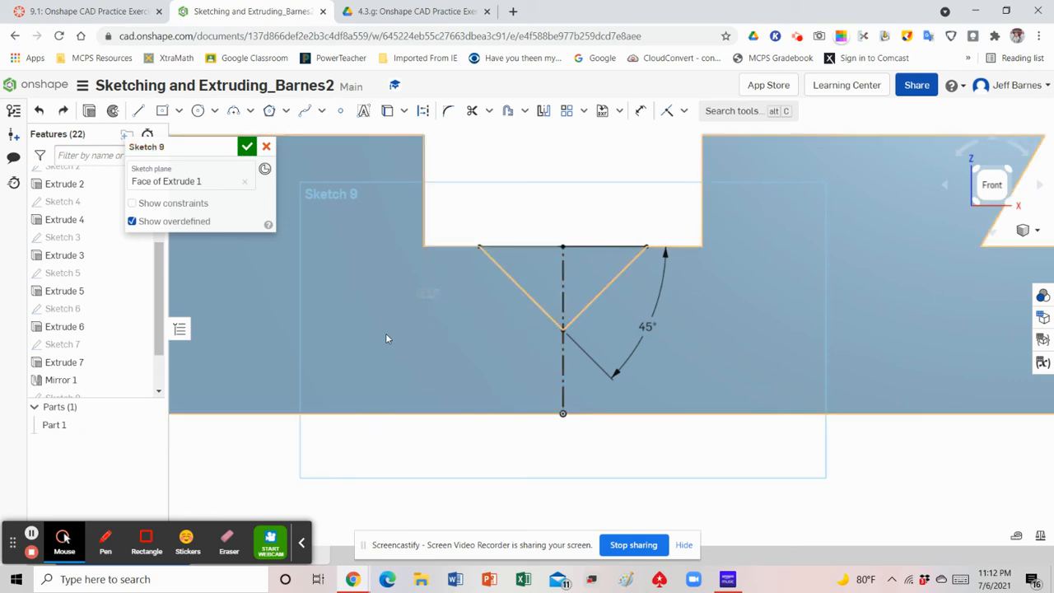
click(426, 292)
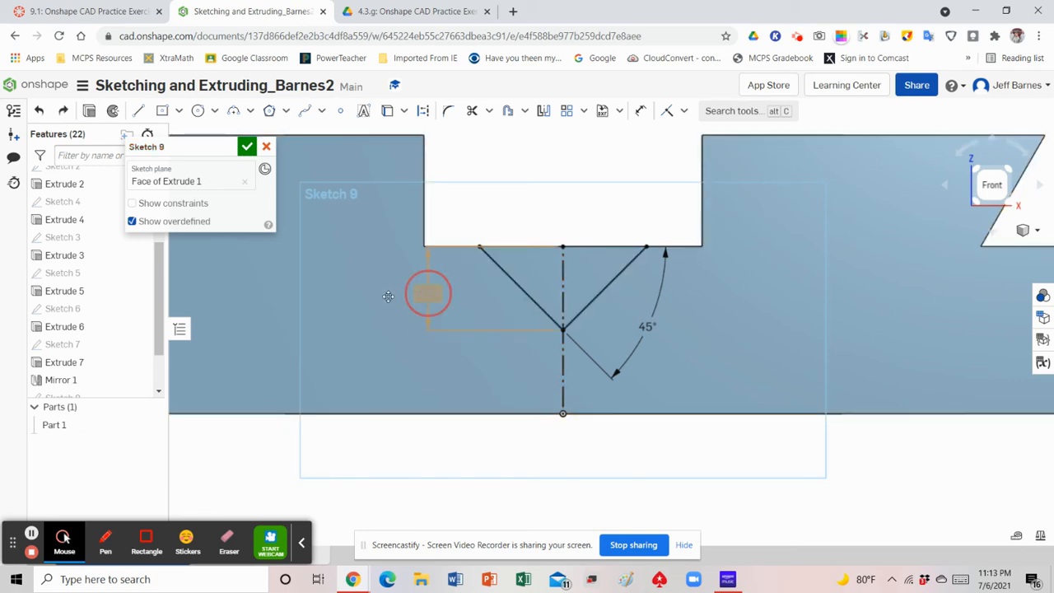
key(Delete)
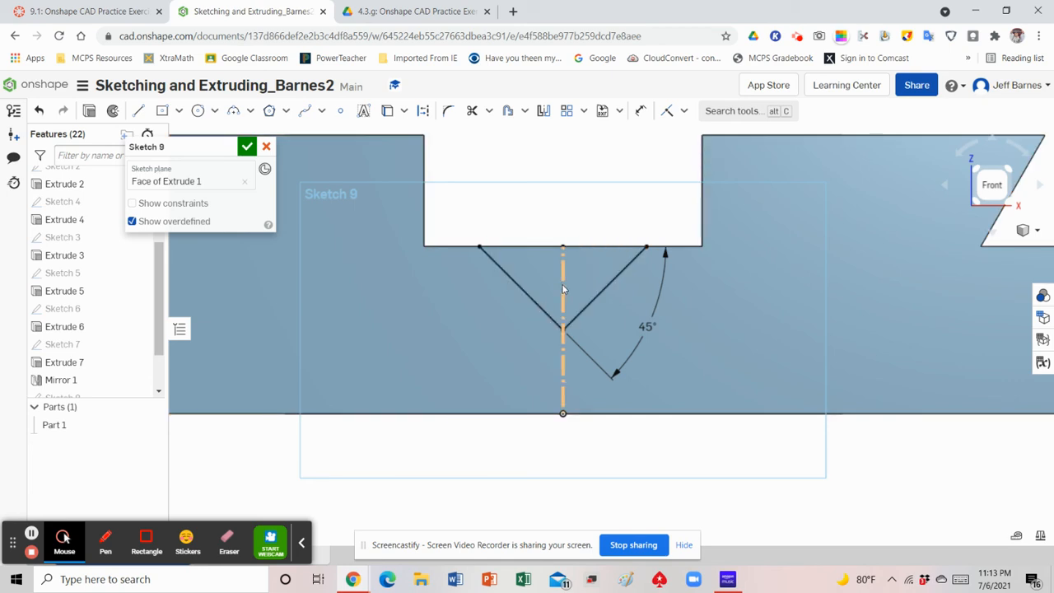
Delete the vertical construction line that runs from the origin to the slot's bottom edge
click(563, 289)
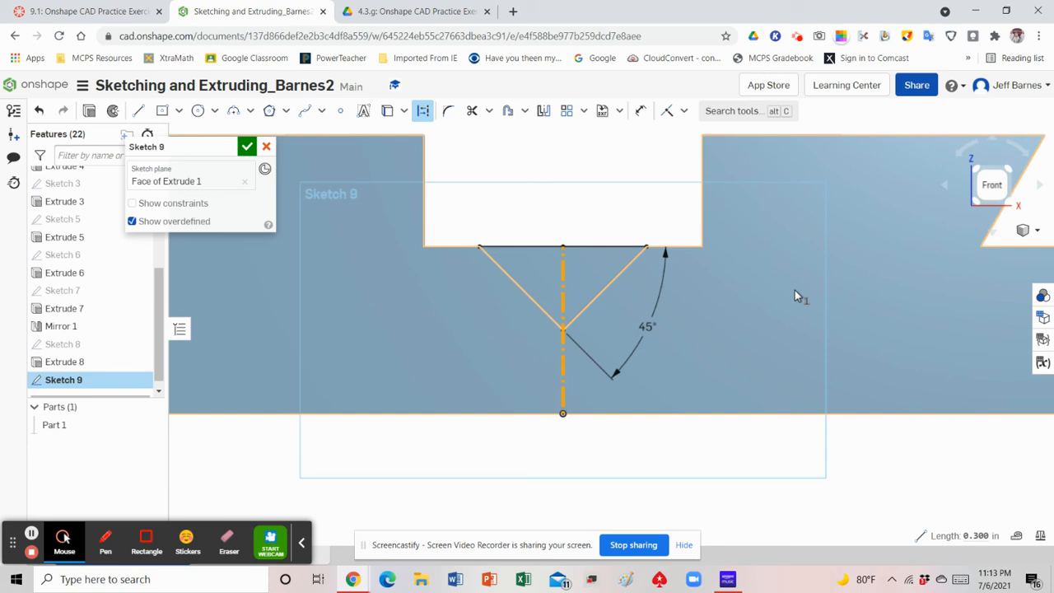
key(Delete)
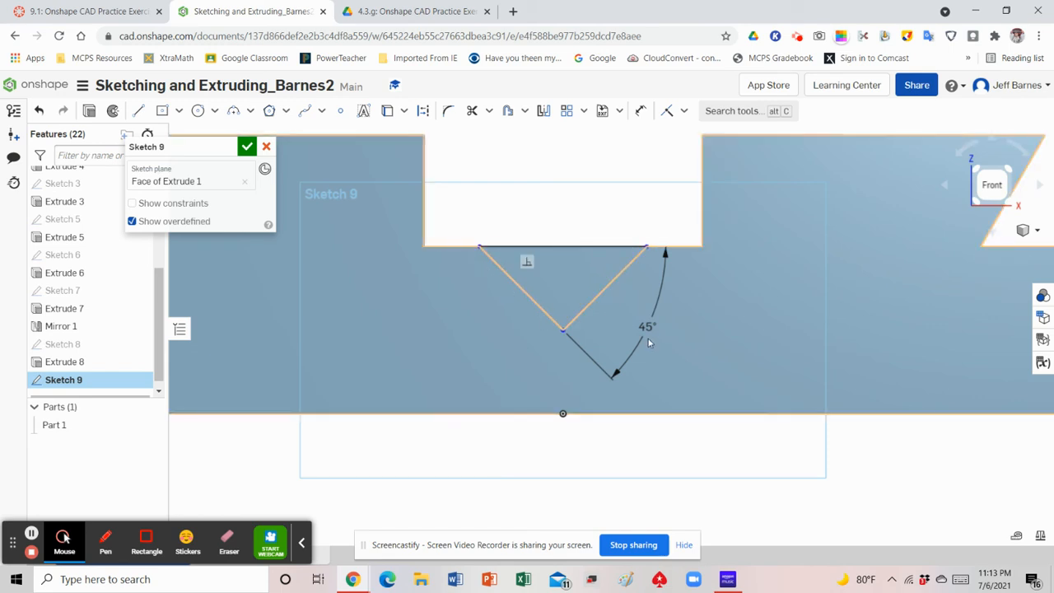
Dimension the V's depth from the slot's bottom edge to its vertex at 0.063 in
click(641, 110)
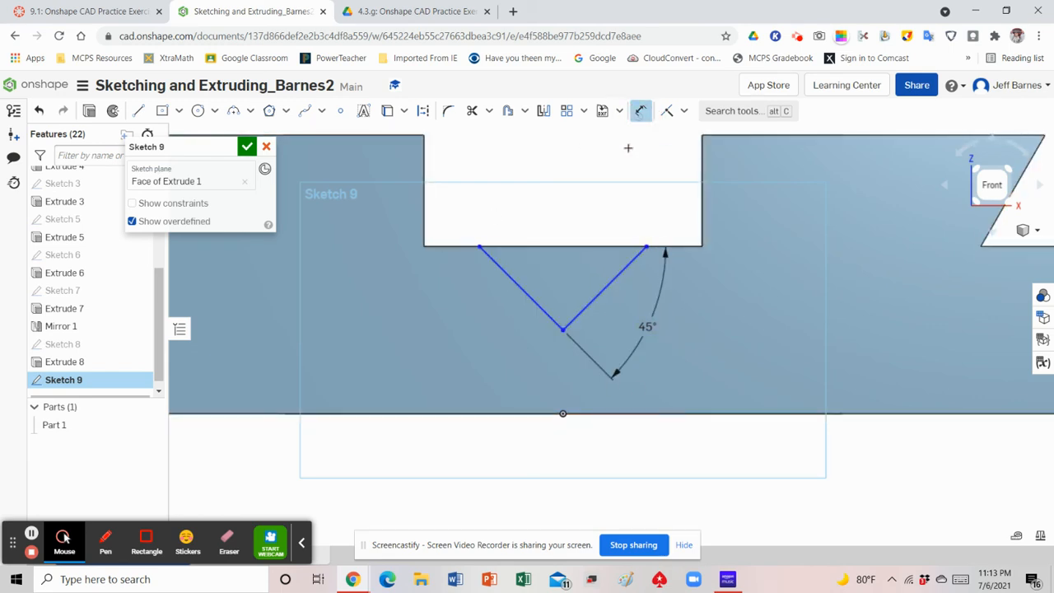
click(541, 248)
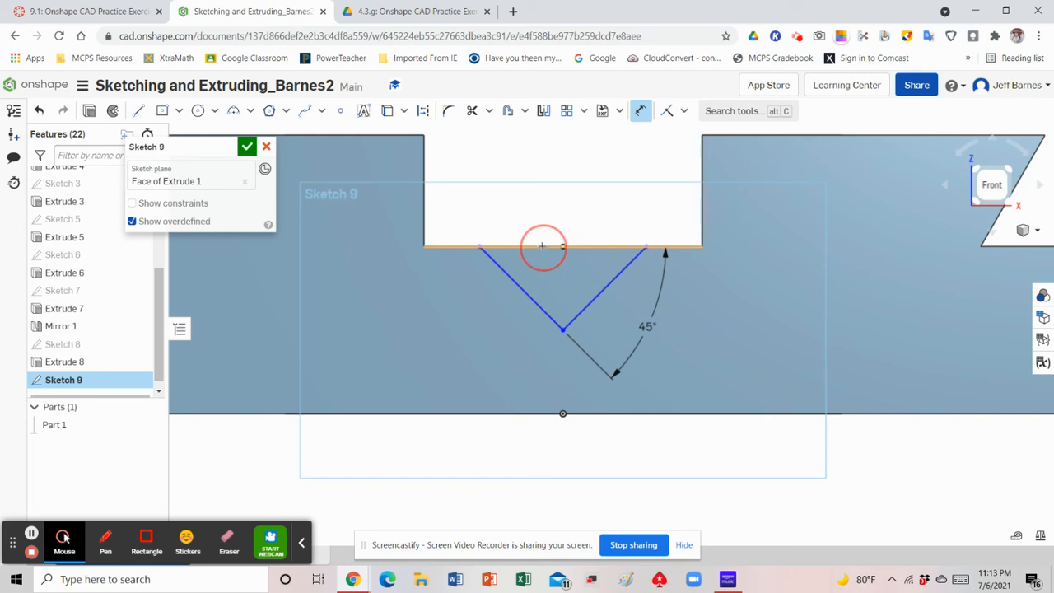
click(562, 331)
click(418, 292)
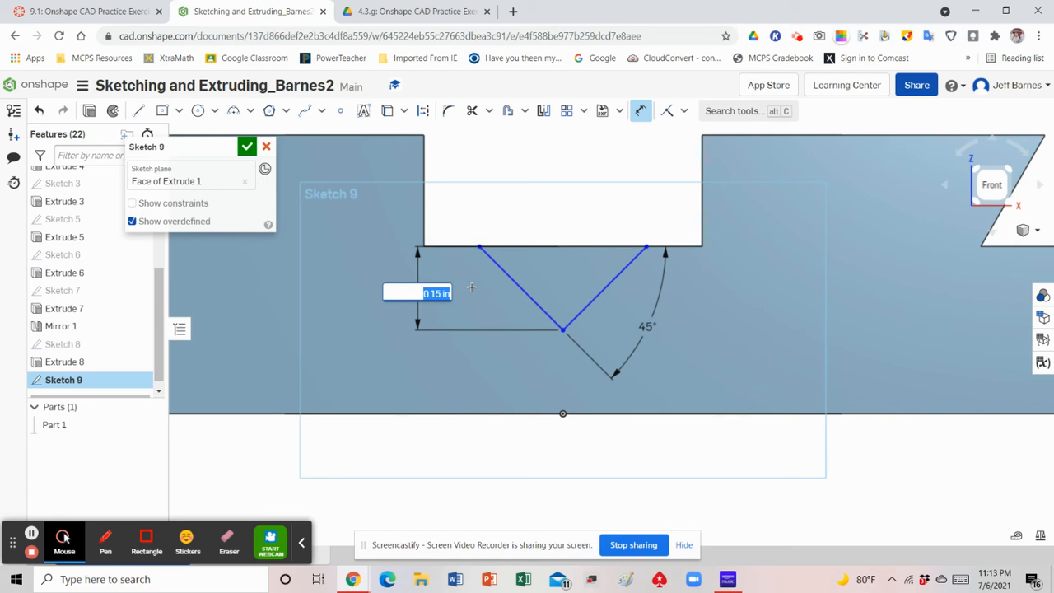
text(.063)
key(Return)
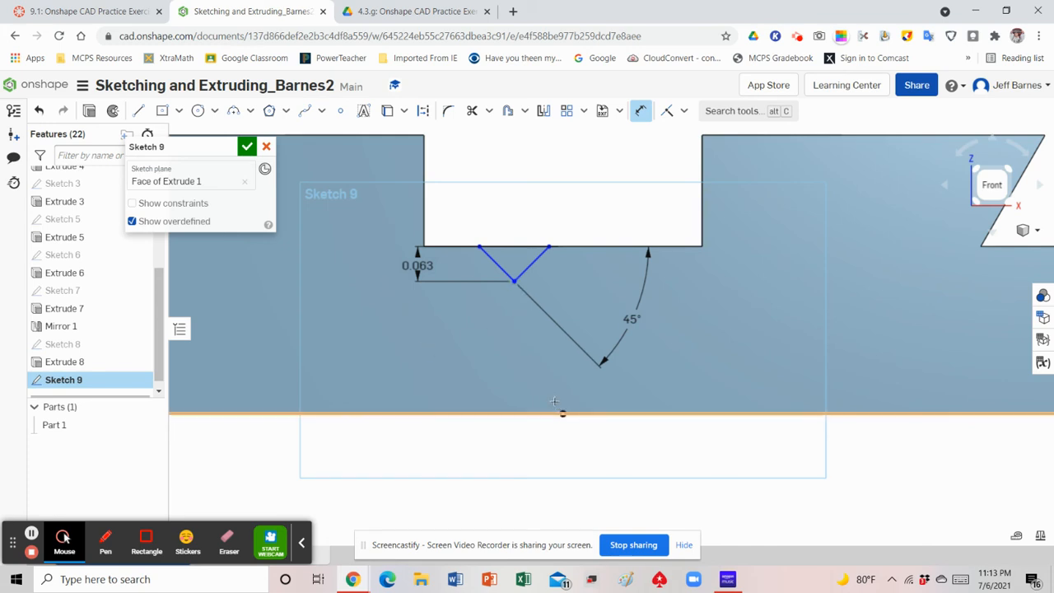
Draw a vertical construction line about 0.3 in long from the origin to the midpoint of the slot's bottom edge
click(139, 111)
click(423, 111)
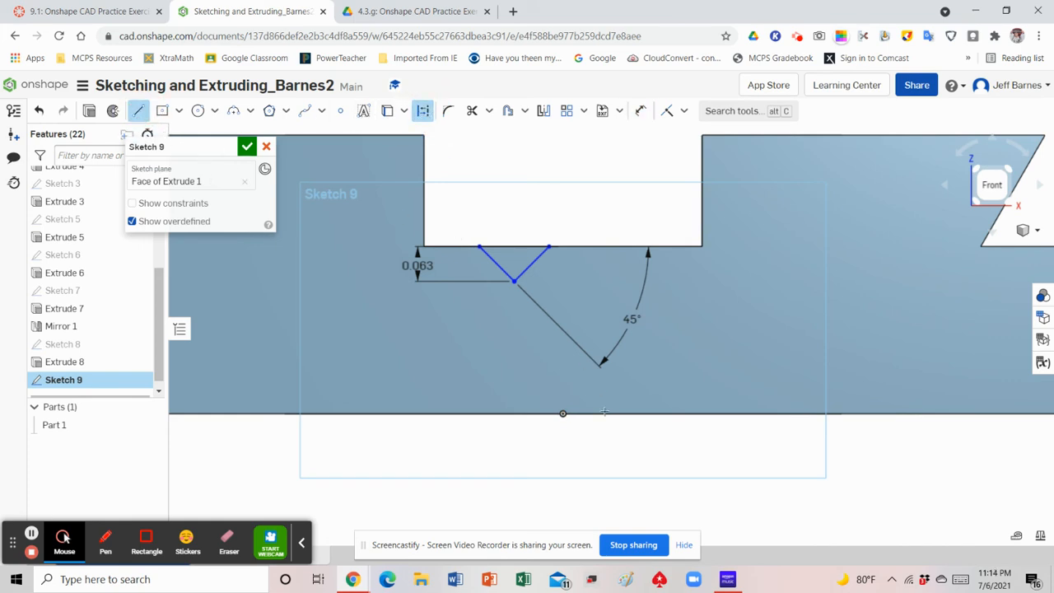
click(563, 412)
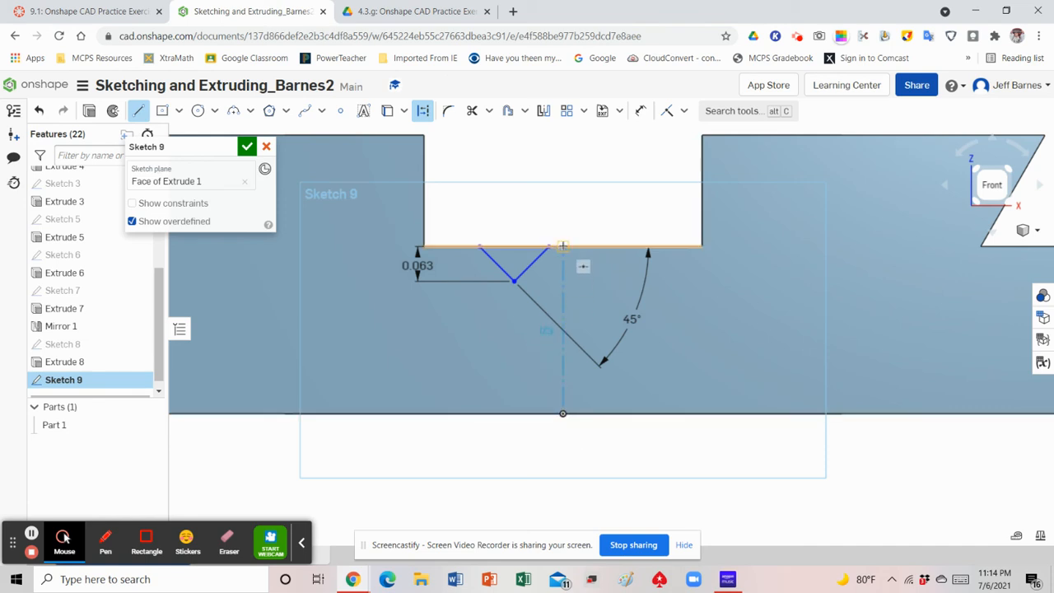
click(564, 246)
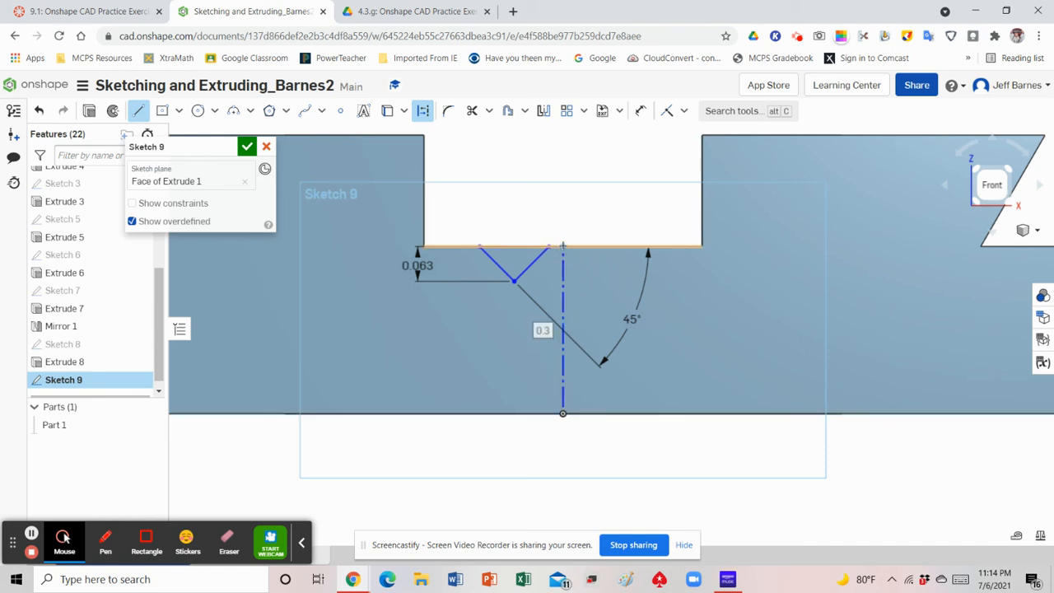
click(598, 212)
right_click(598, 212)
click(608, 219)
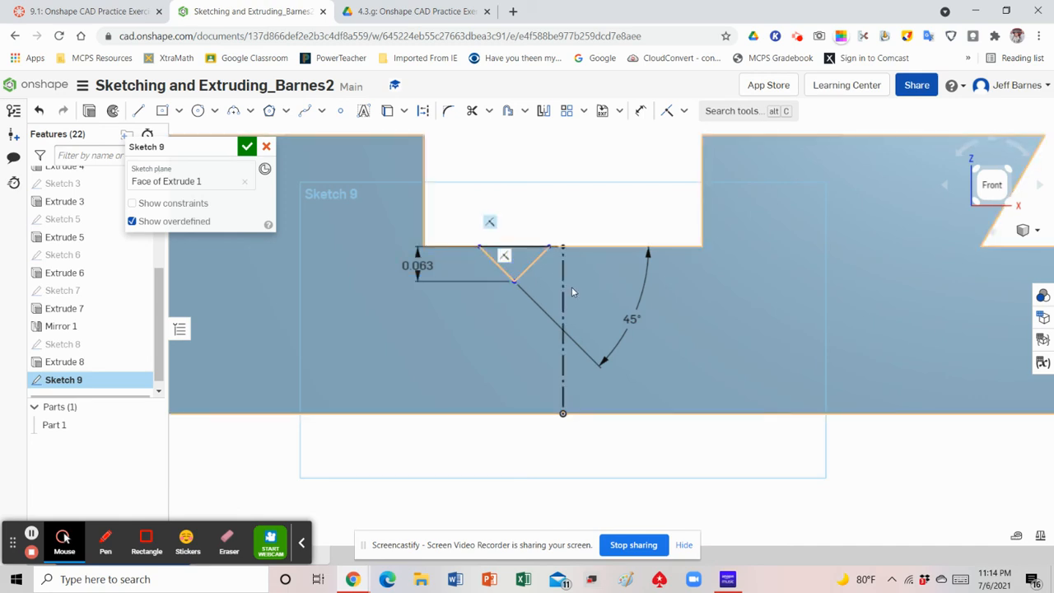
Make the V's vertex coincident with the vertical construction line
click(667, 113)
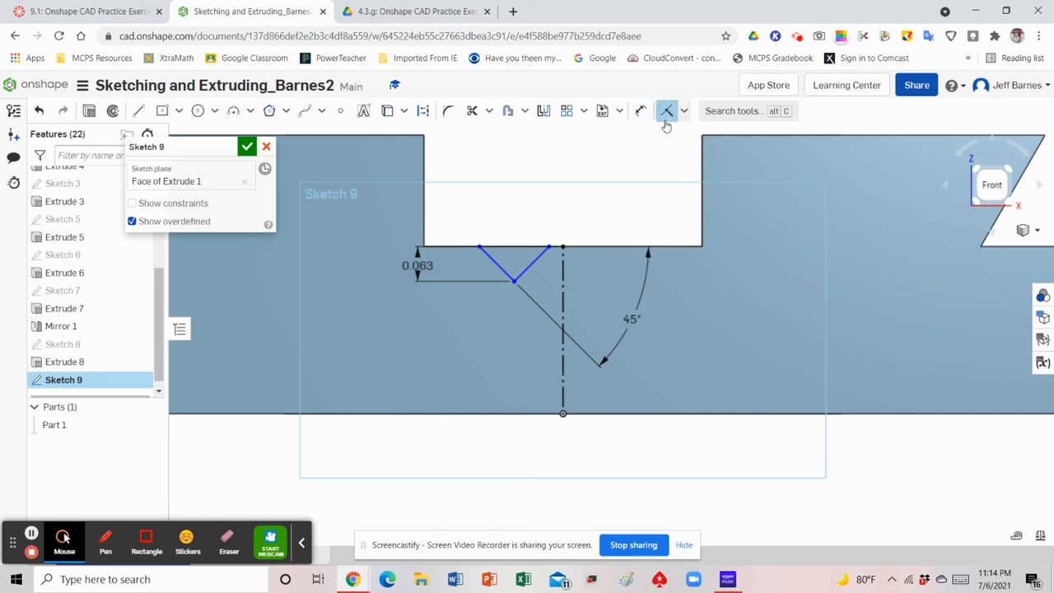
click(514, 281)
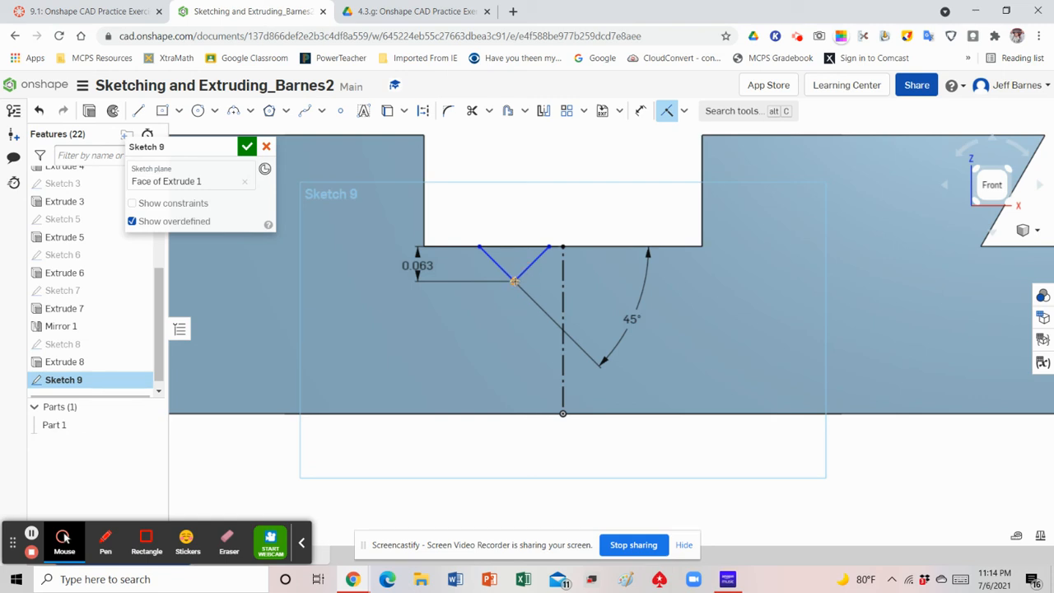
click(564, 282)
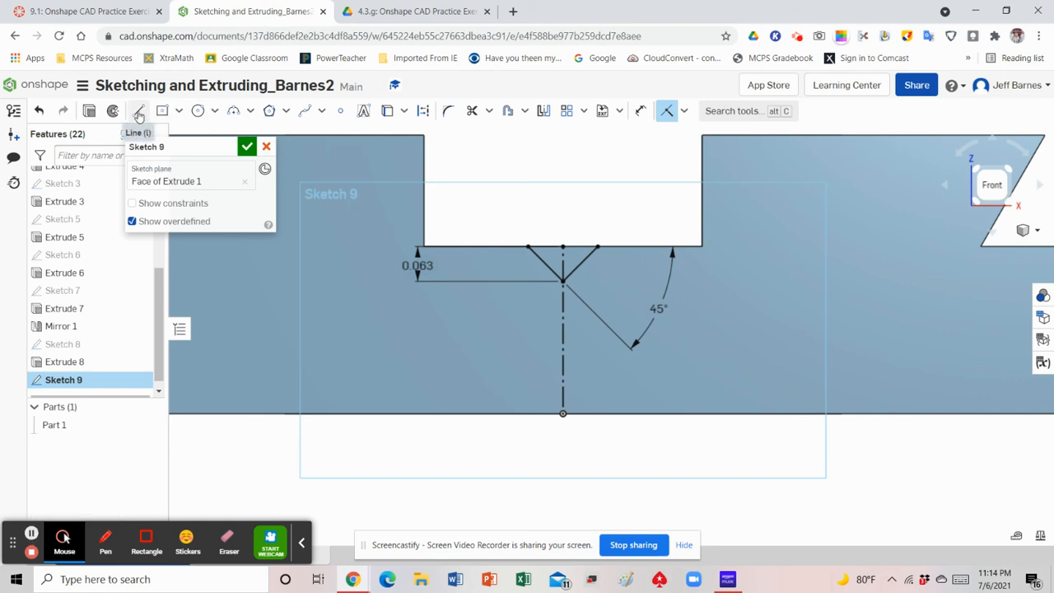
Close the V with a line about 0.125 in long between its two upper endpoints and finish the sketch
click(140, 113)
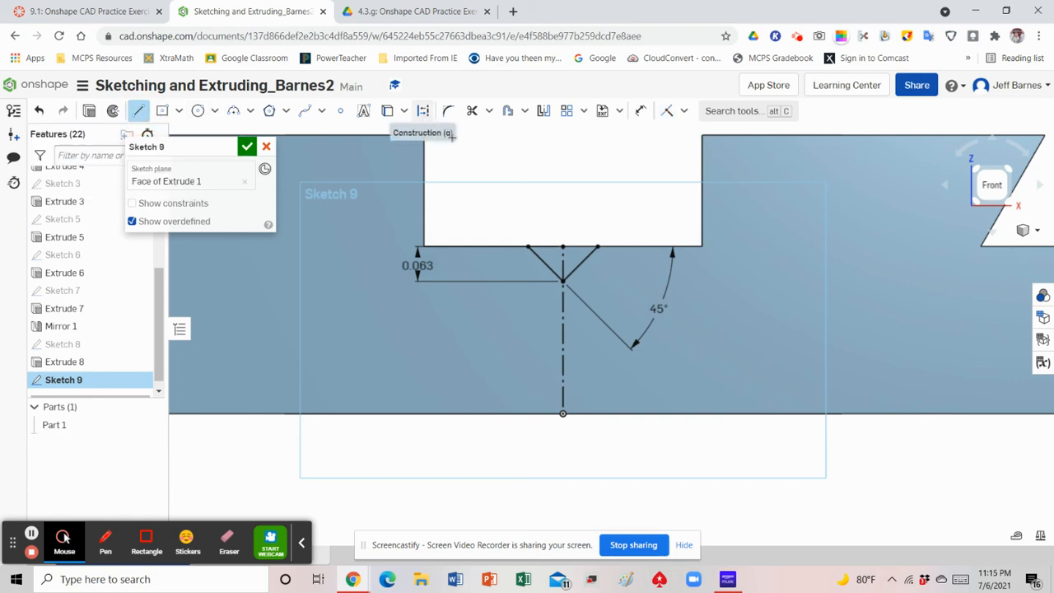
click(528, 247)
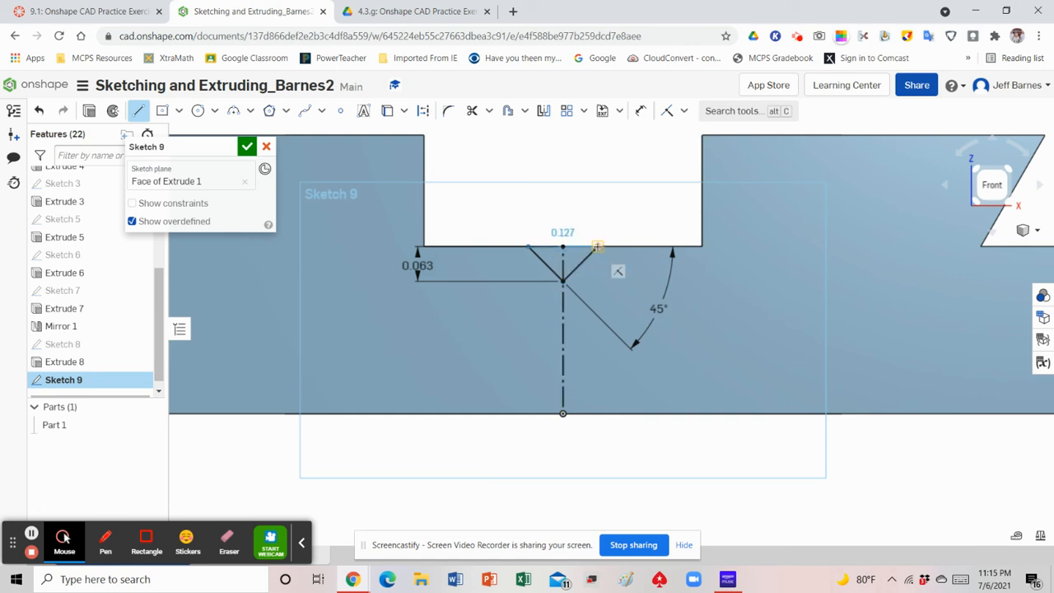
click(597, 247)
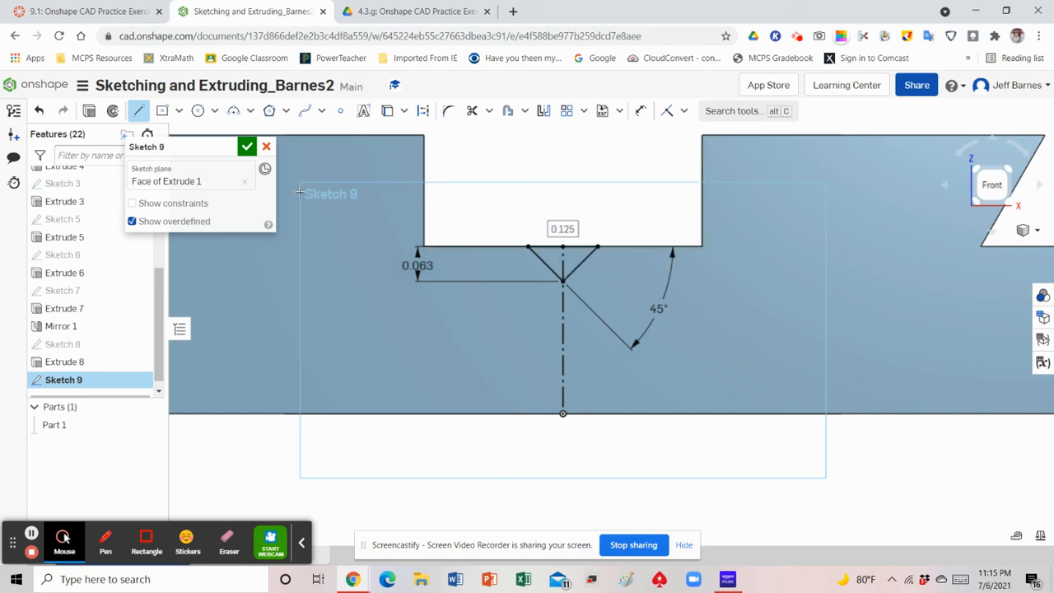
click(247, 148)
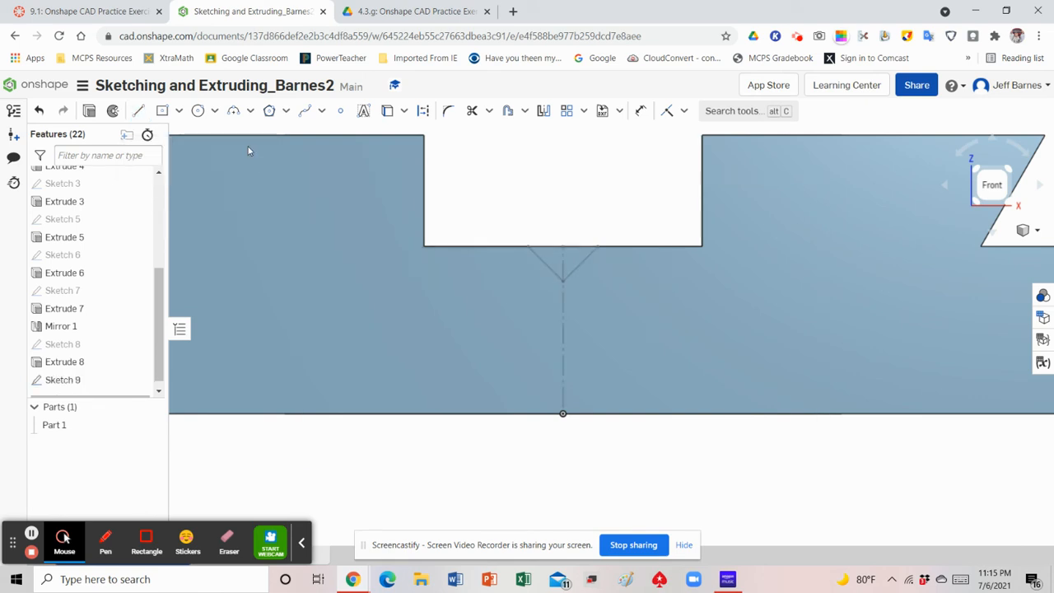
Cut the triangular V region through all of the part with a Remove extrude and show the part in isometric view
click(1028, 233)
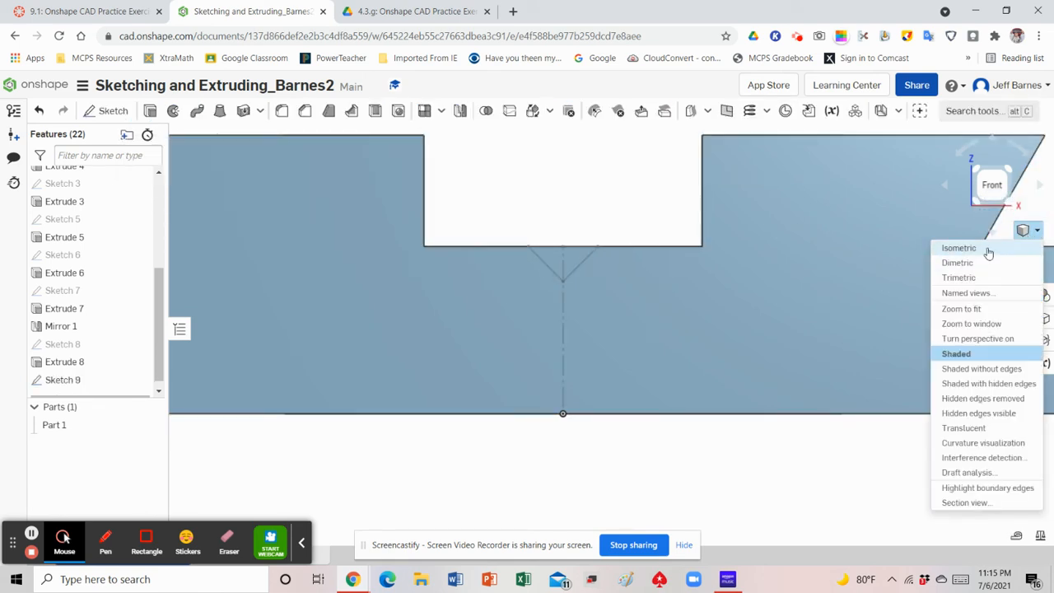
click(959, 247)
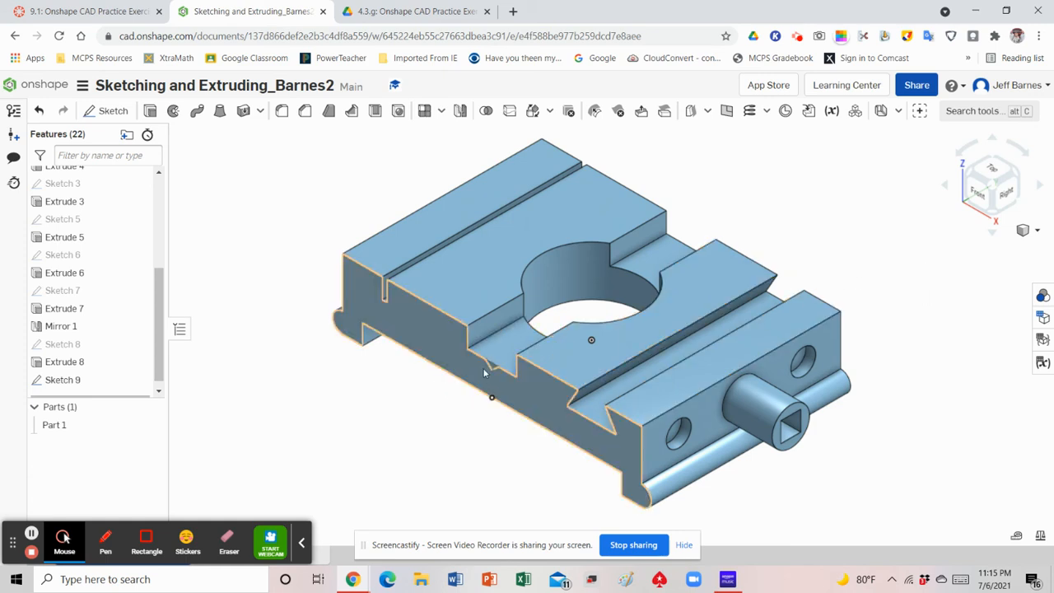
scroll(485, 373, up, 5)
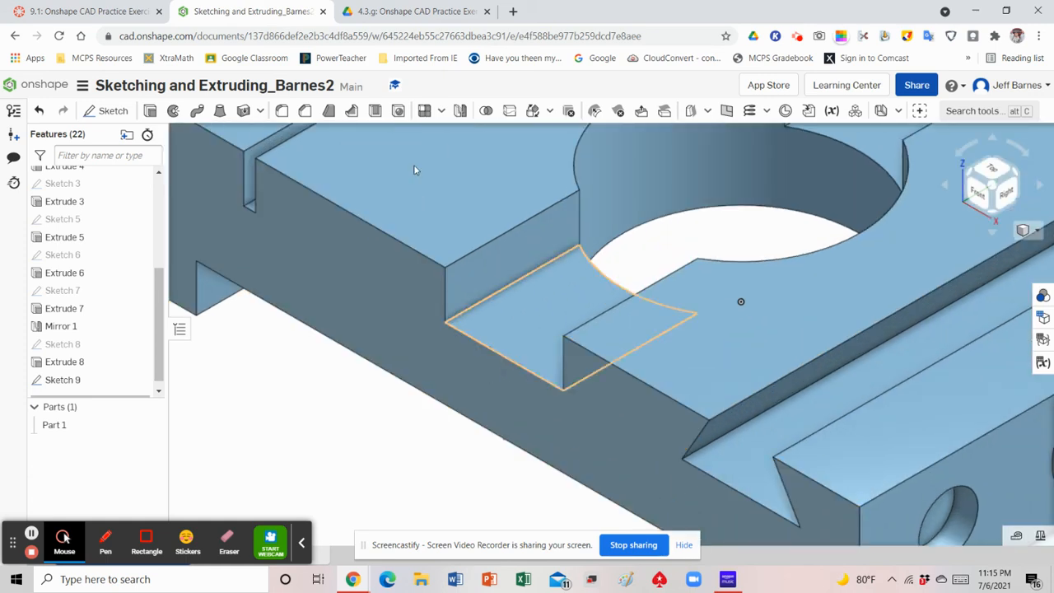
click(150, 112)
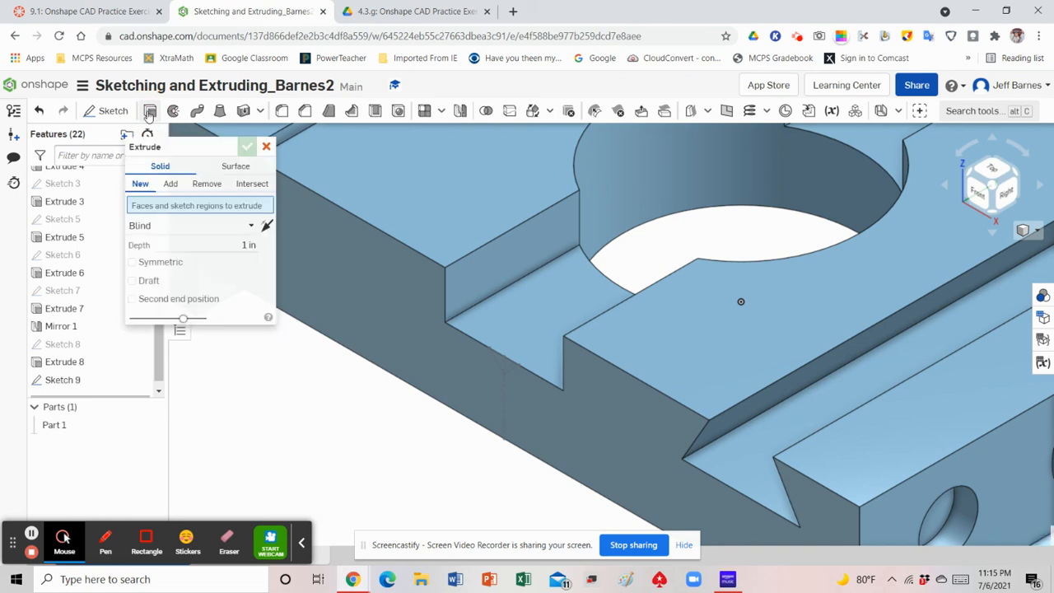
click(206, 185)
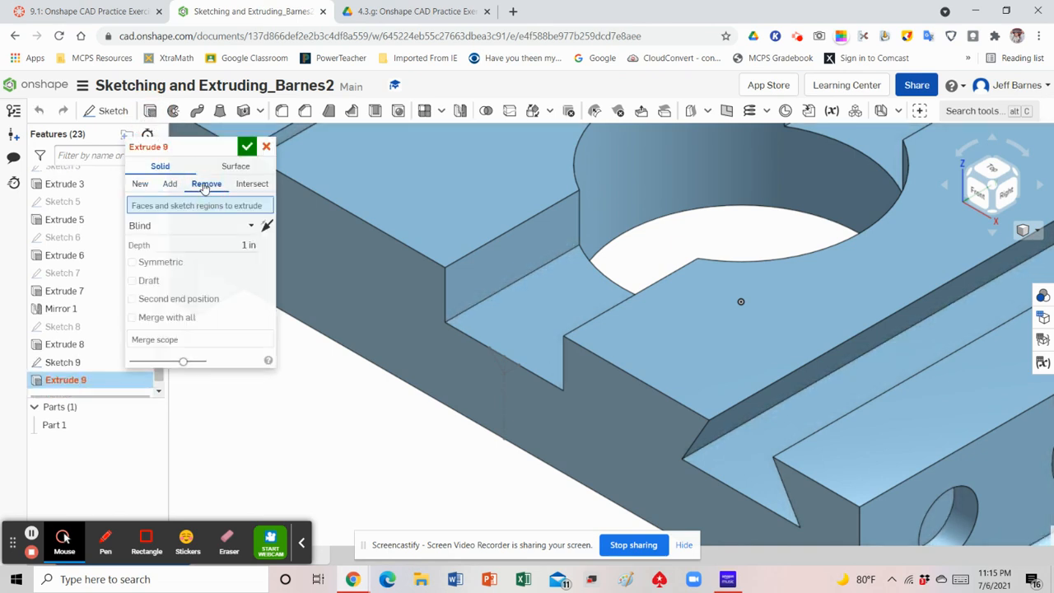
click(232, 227)
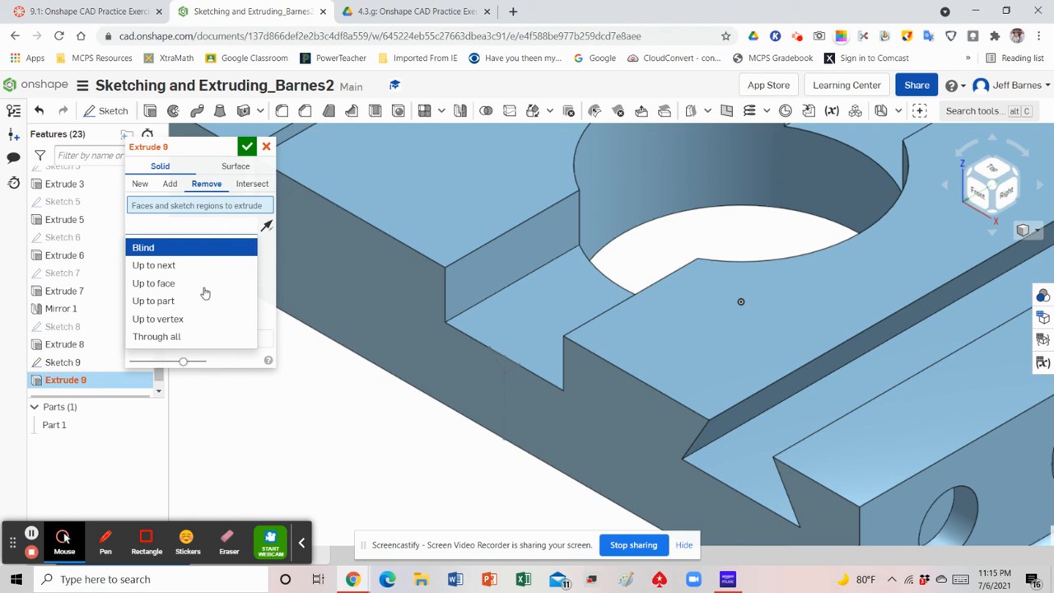
click(197, 336)
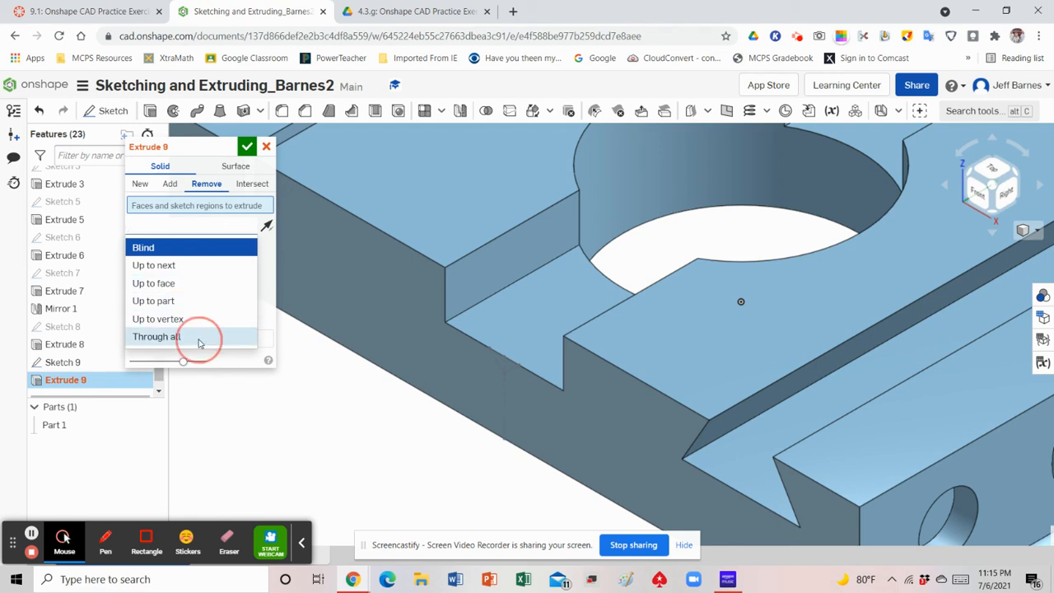
click(505, 366)
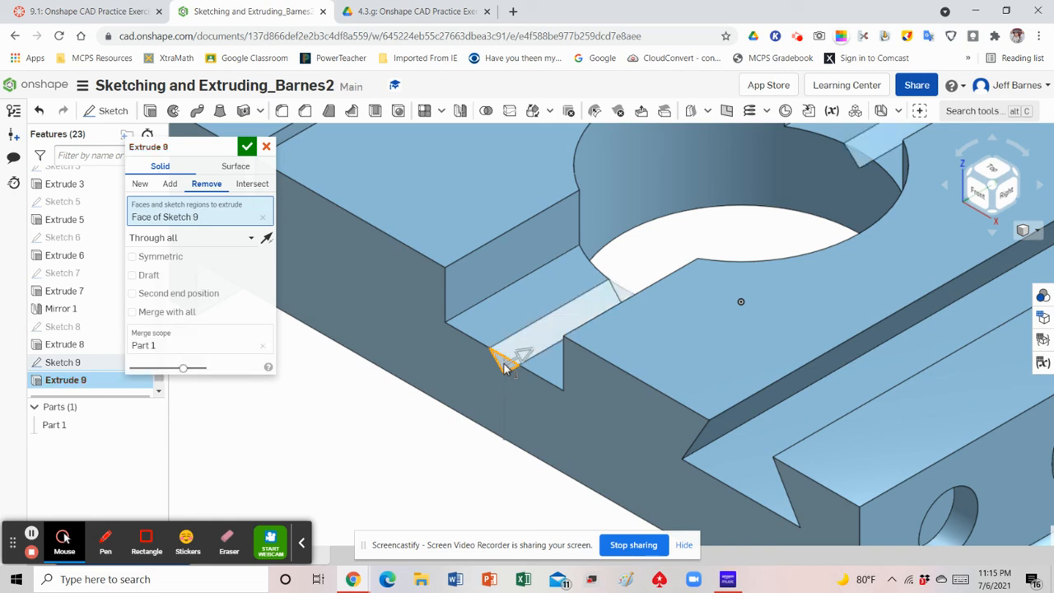
click(248, 148)
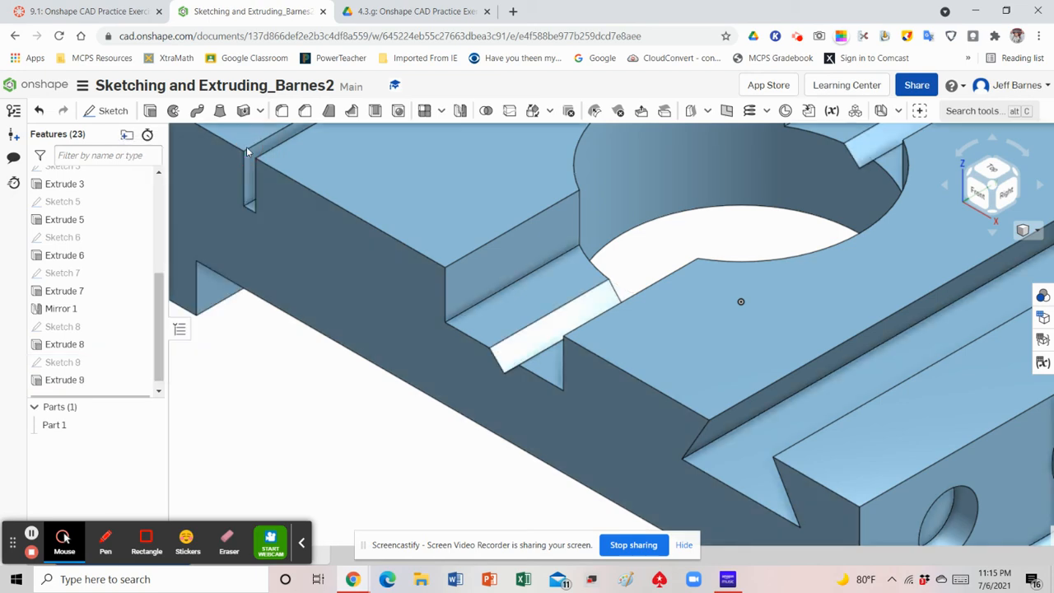
click(1027, 235)
click(992, 252)
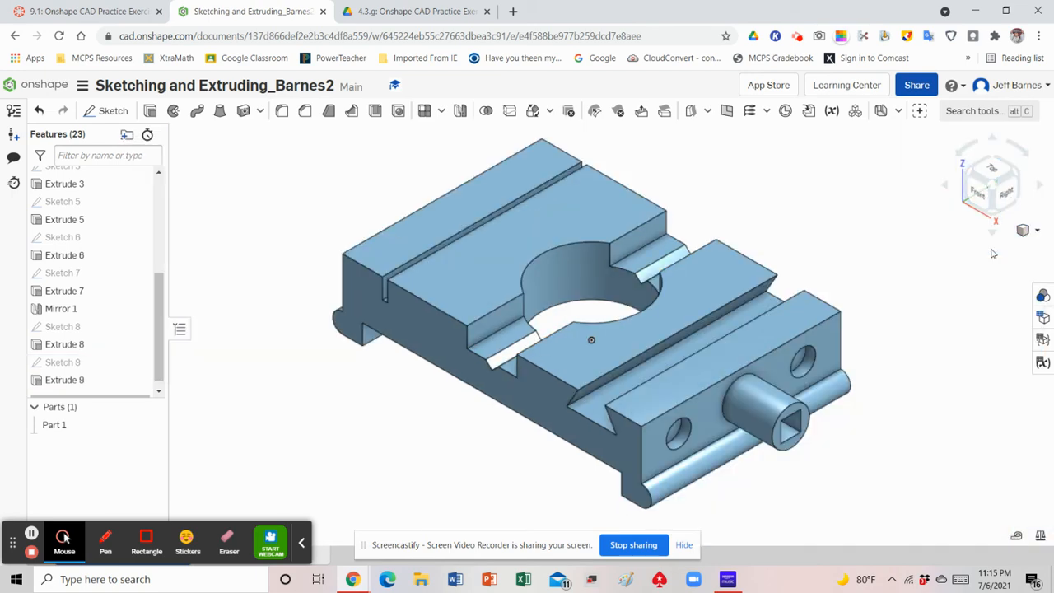
Read the Step 9 requirements in the practice exercises PDF and switch back to the Onshape part
click(31, 534)
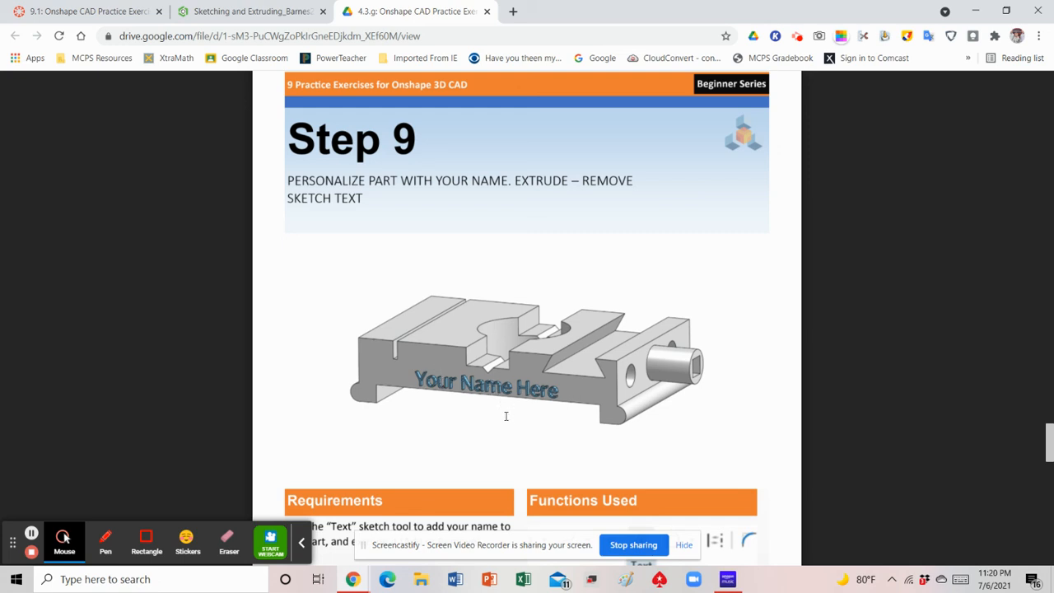
scroll(507, 416, down, 2)
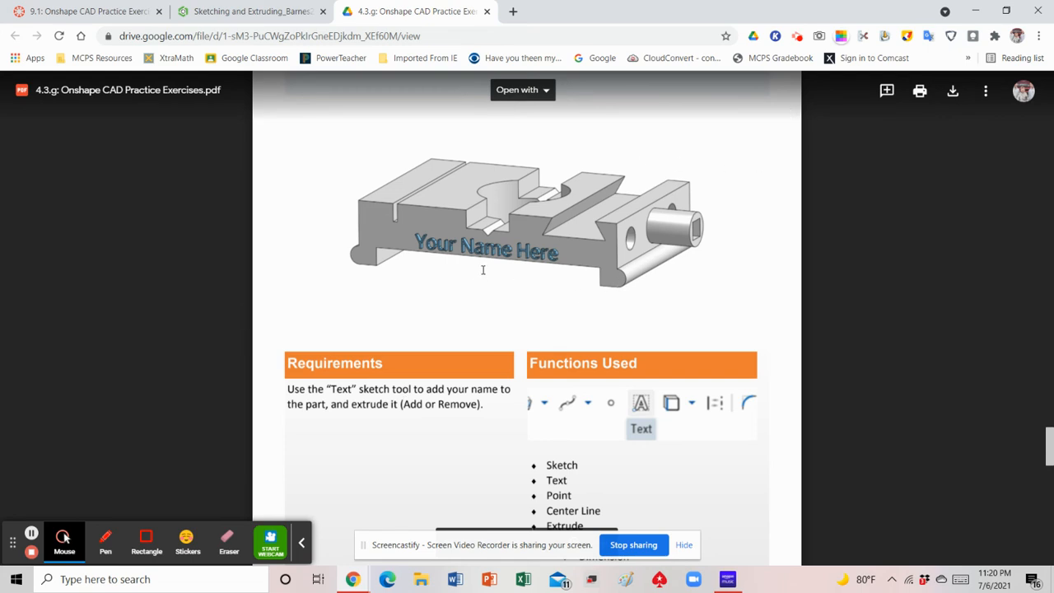
click(244, 13)
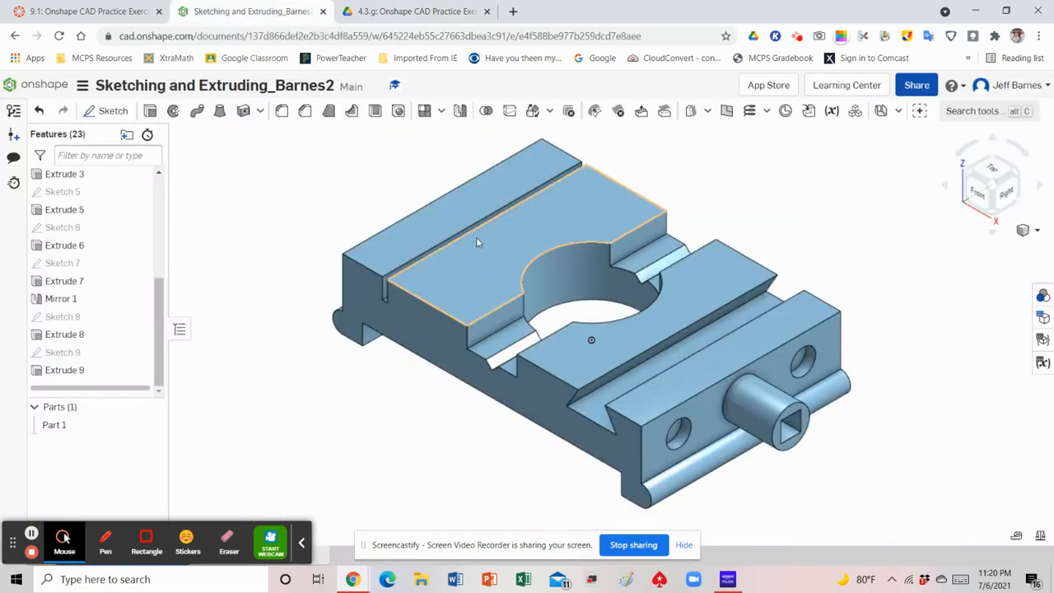
Start a sketch on the part's front face and draw a text box about 0.21 in tall below the V-groove
click(109, 111)
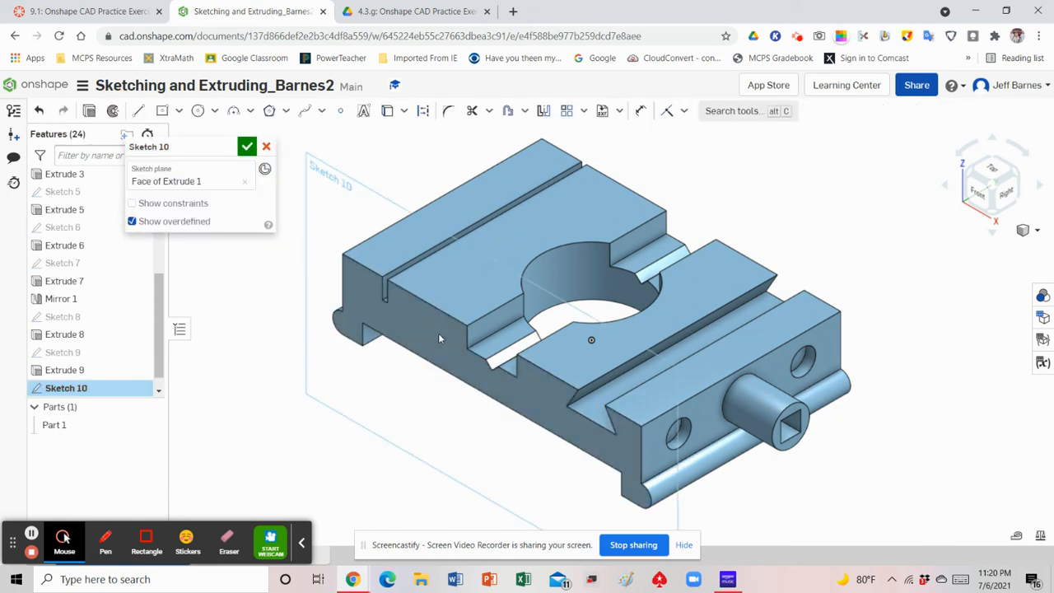
click(976, 198)
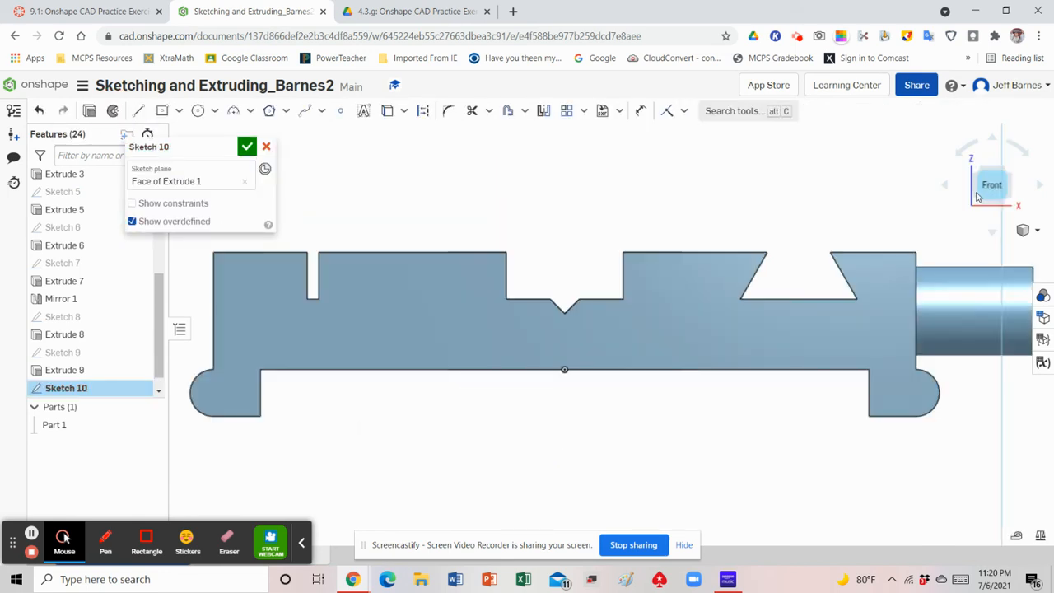
click(365, 112)
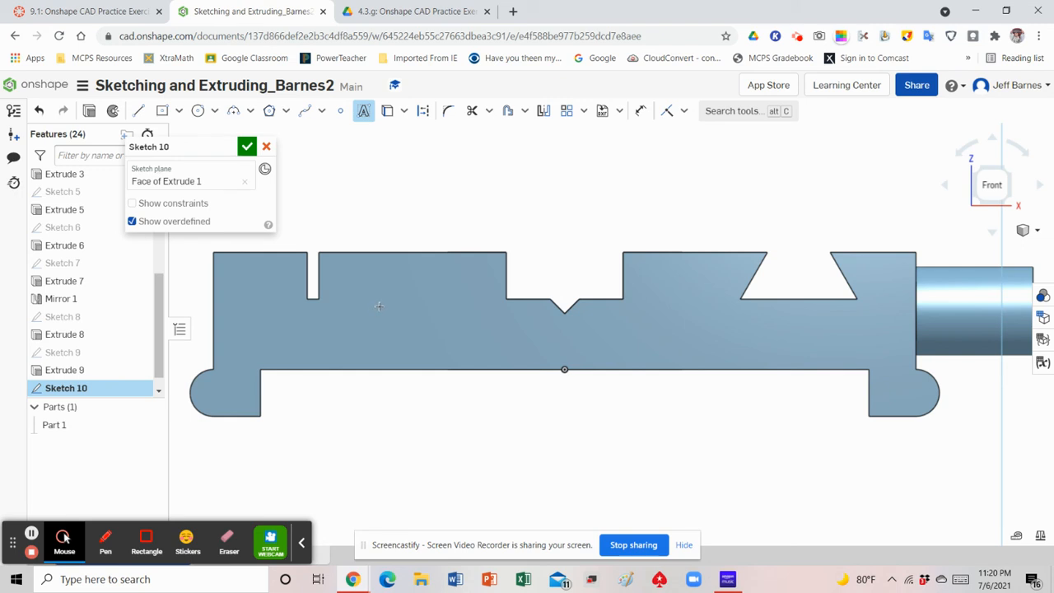
drag(380, 307, 740, 357)
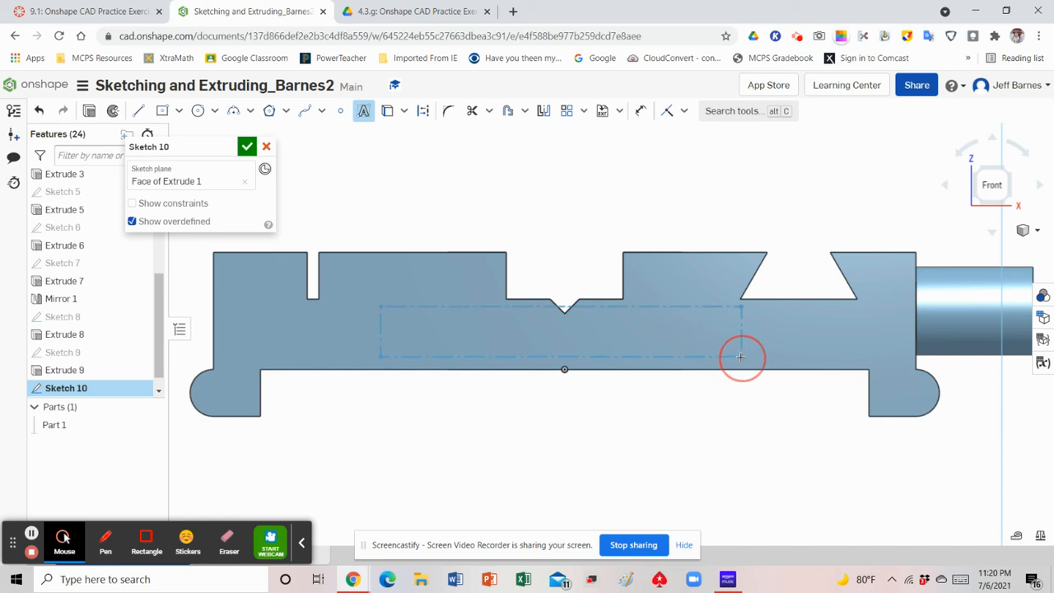
drag(740, 356, 740, 357)
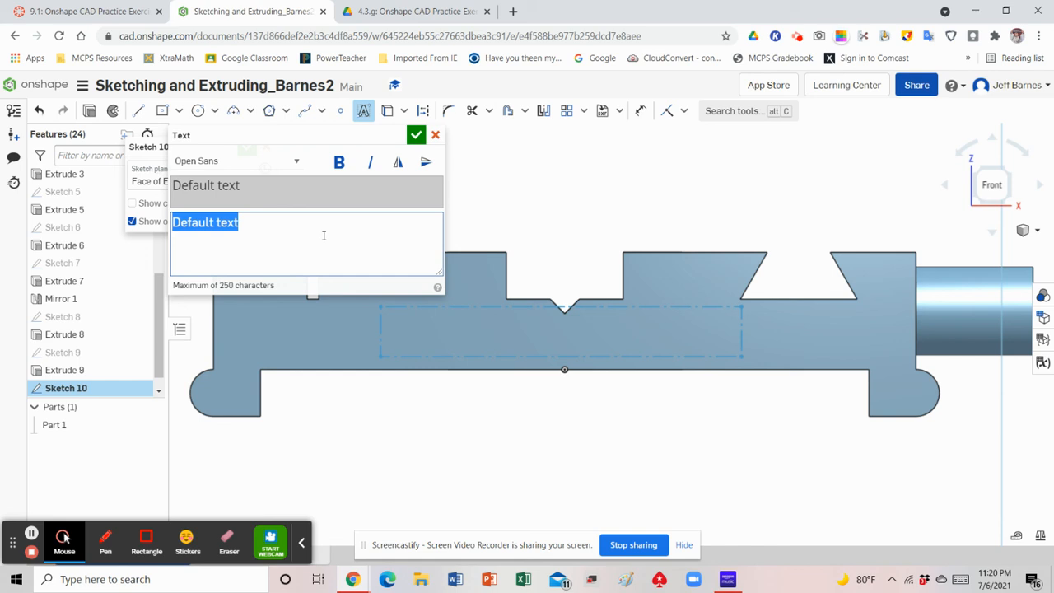
Enter the maker's title and surname as the sketch text in Open Sans and accept it
text(Mr. Barnes)
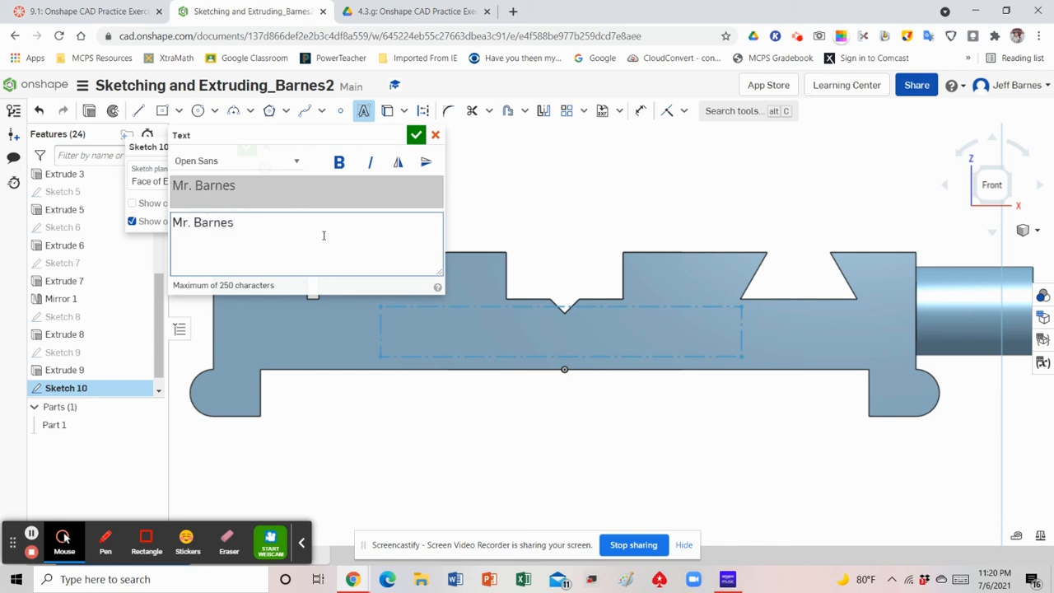
key(Return)
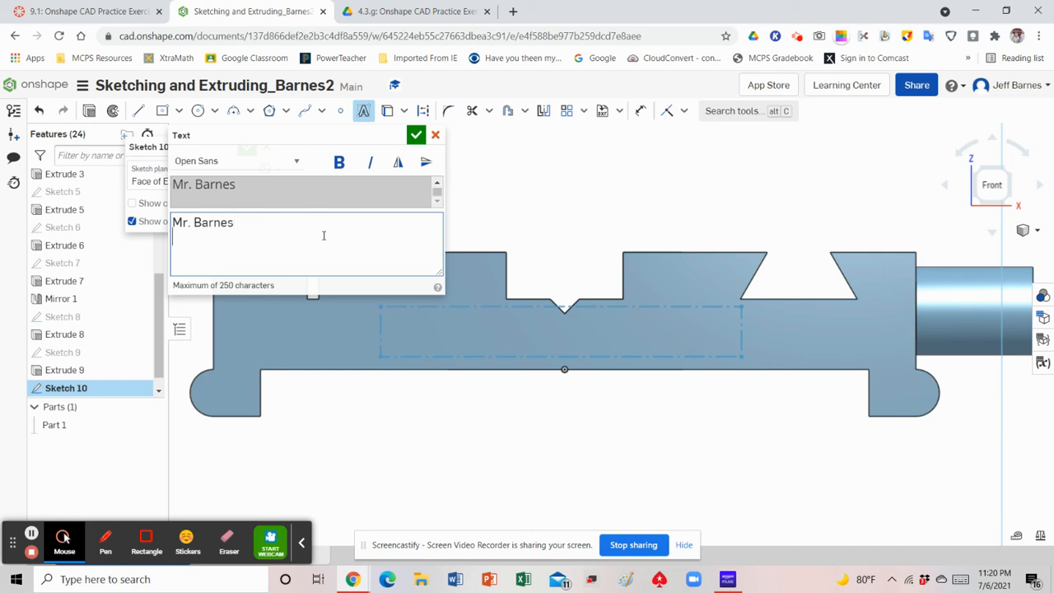
click(416, 136)
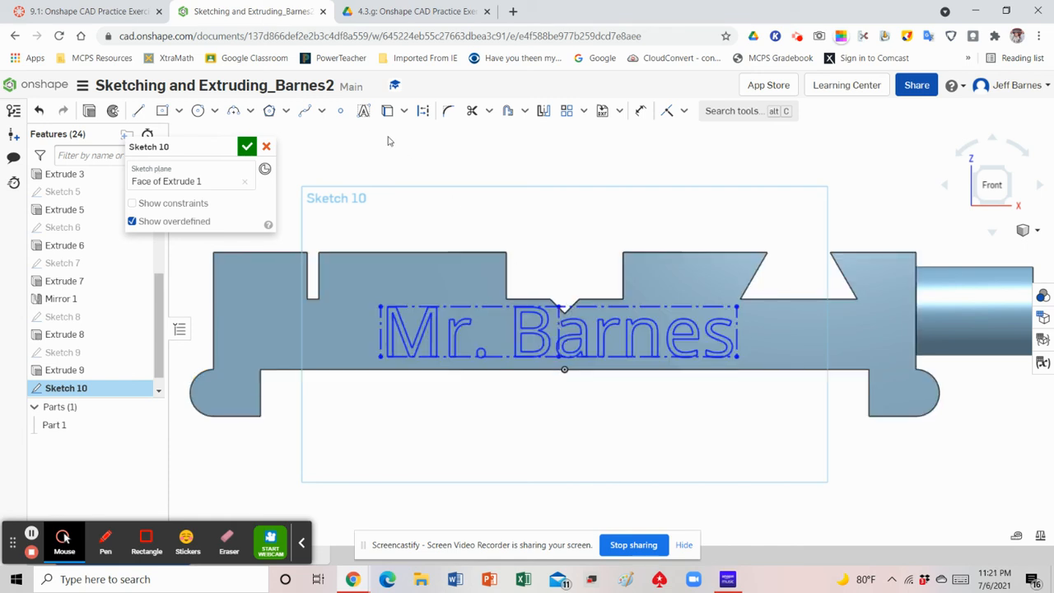
Place a point at the middle of the text box's vertical centreline and move it midway between the V-groove's vertex and the origin
click(340, 110)
click(558, 332)
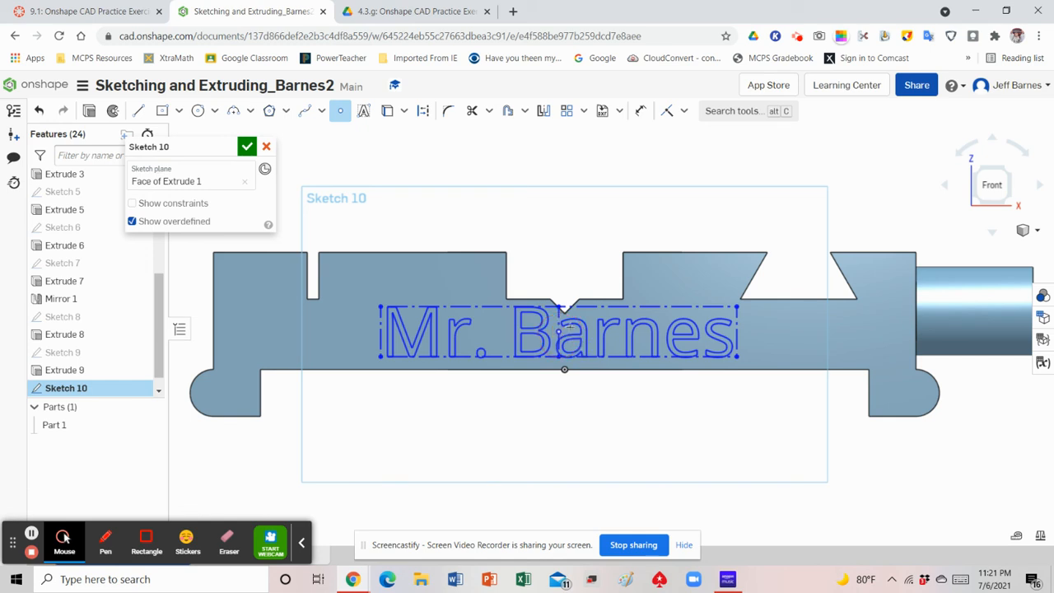
click(343, 115)
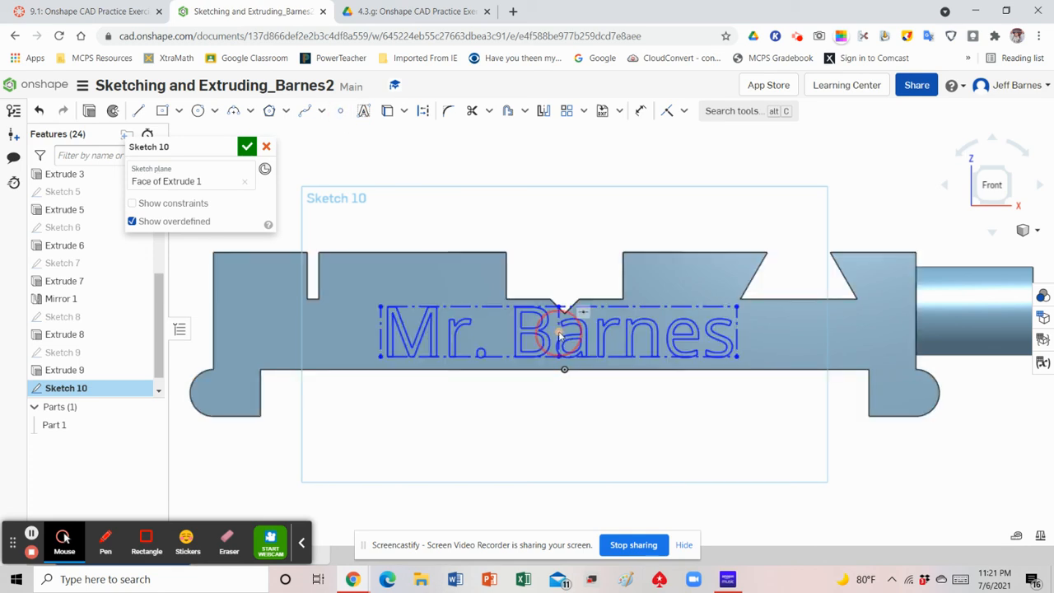
drag(559, 333, 566, 344)
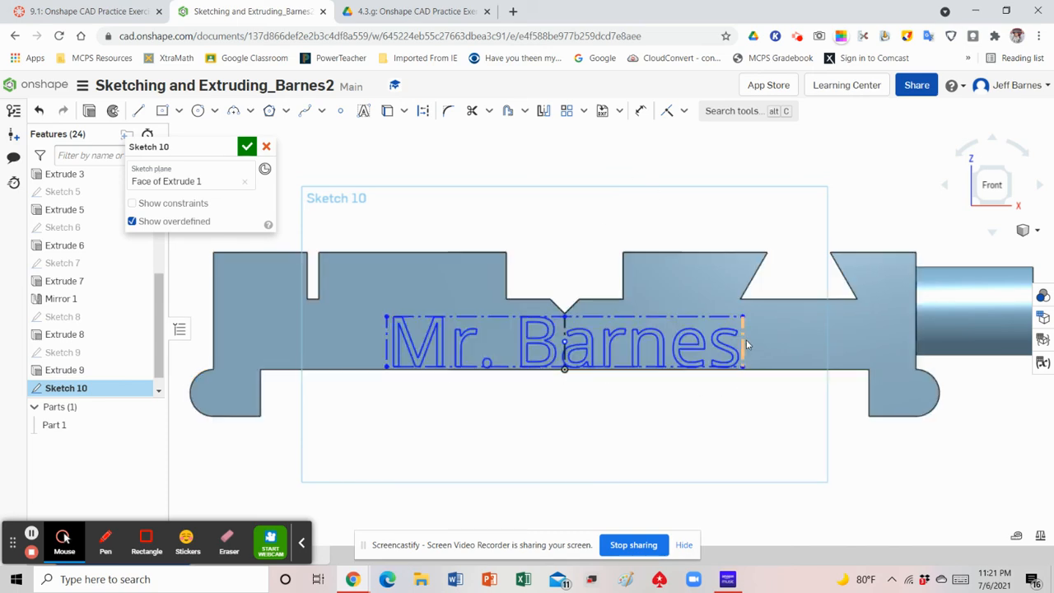
Dimension the text box's height to 0.2 in and finish the sketch
click(669, 113)
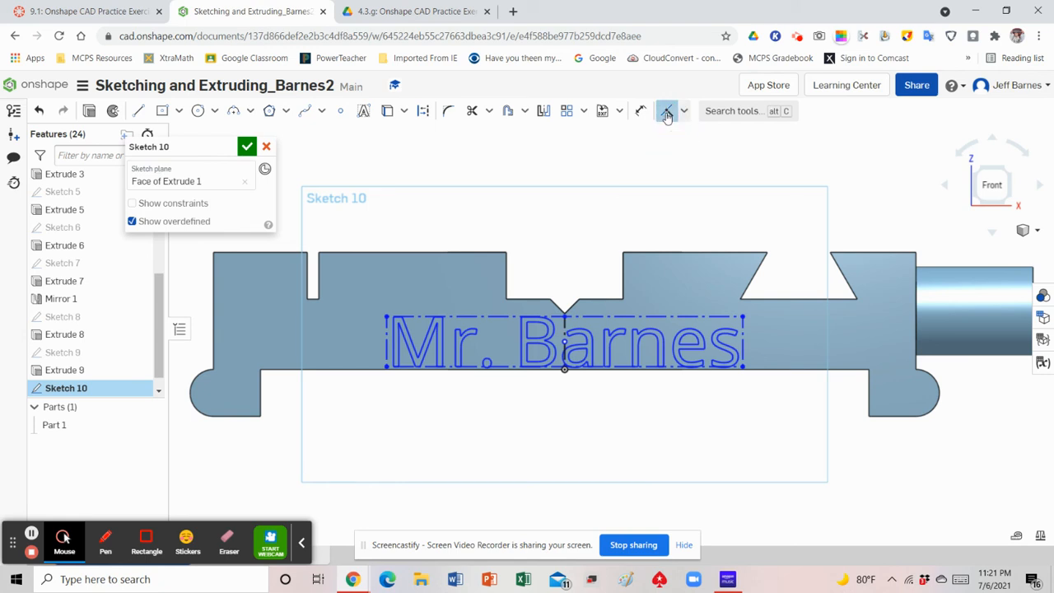
key(d)
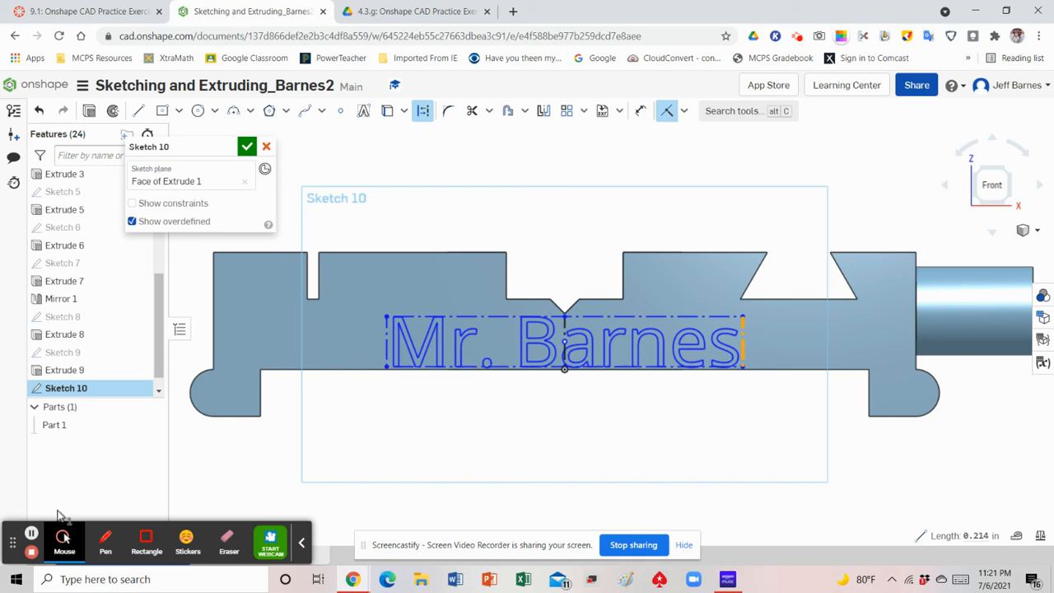
click(32, 535)
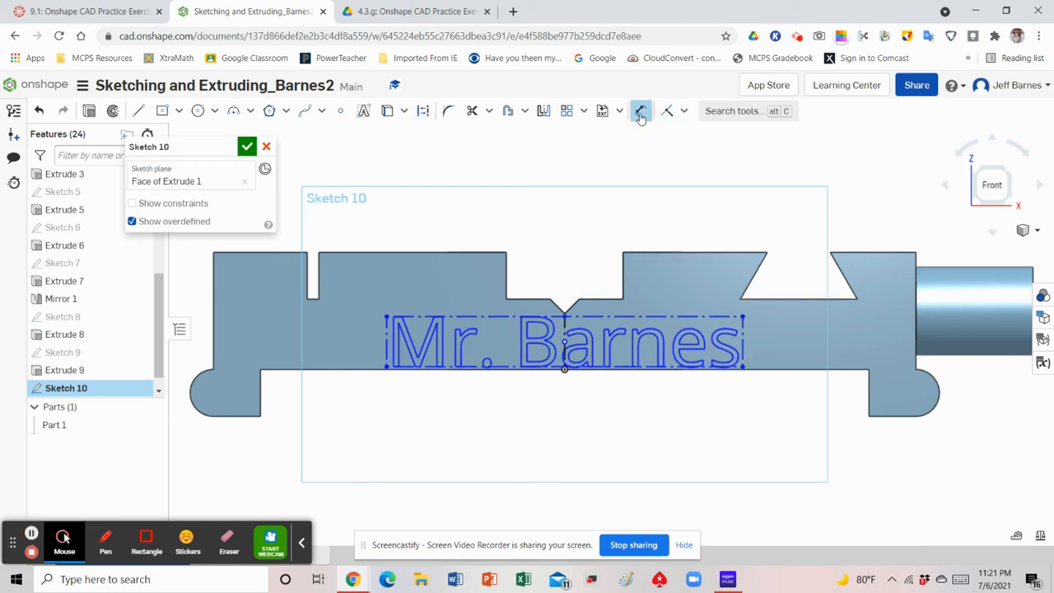
click(743, 331)
click(805, 327)
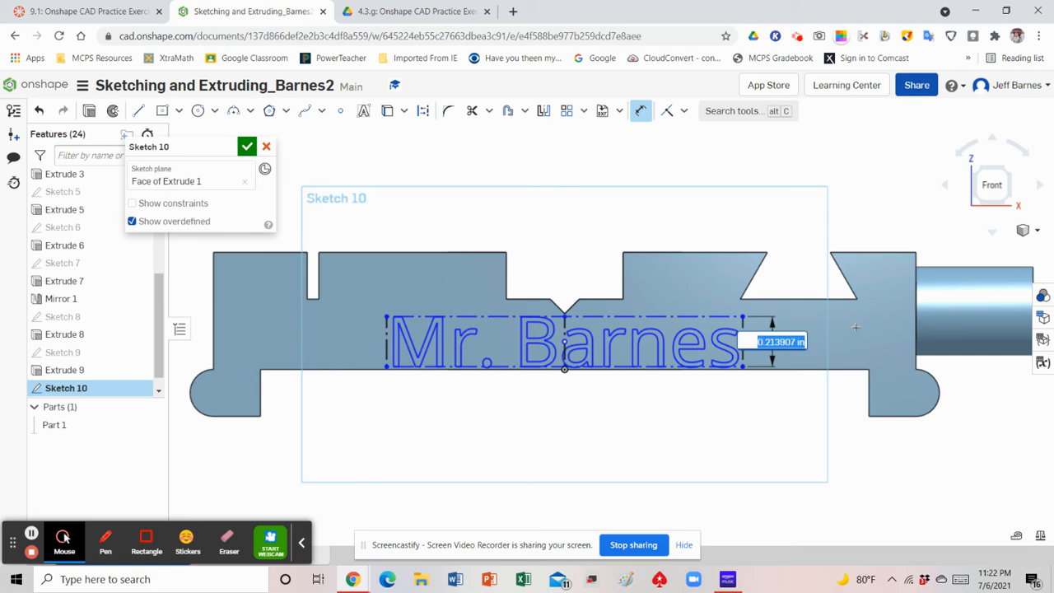
key(BackSpace)
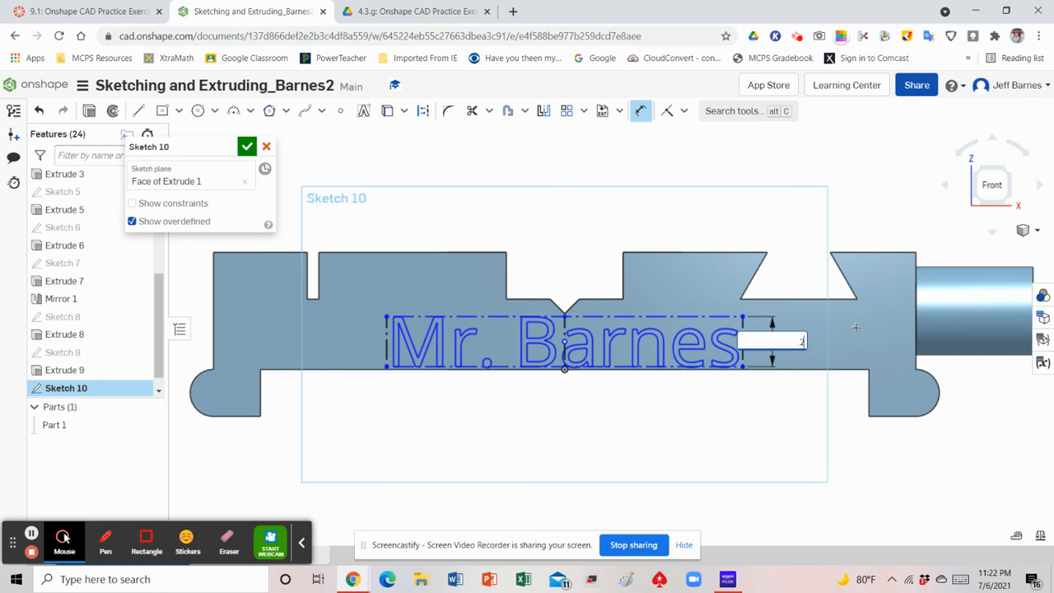
text(.2)
key(Return)
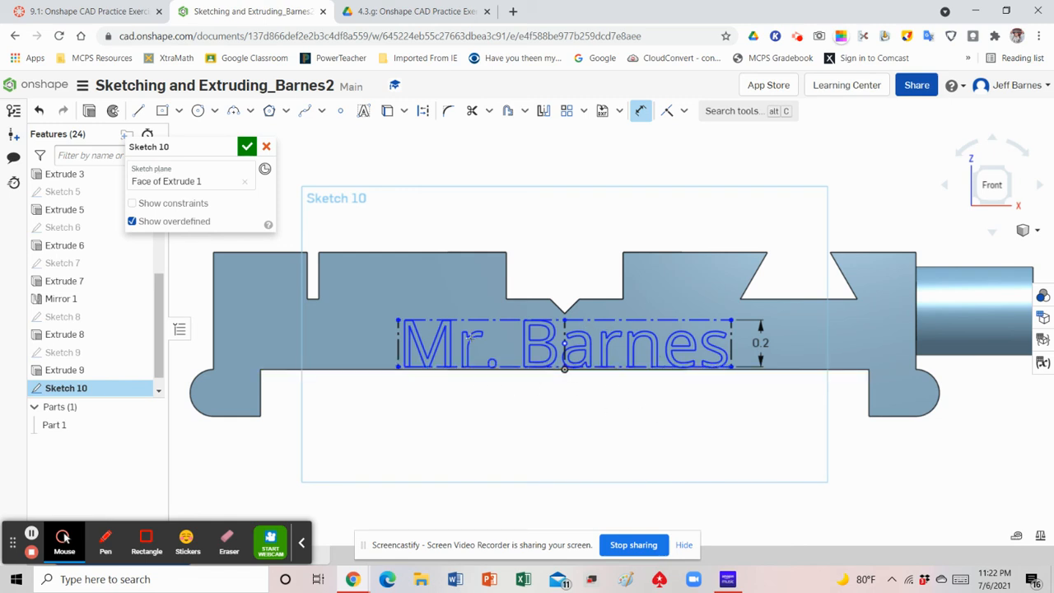
click(247, 147)
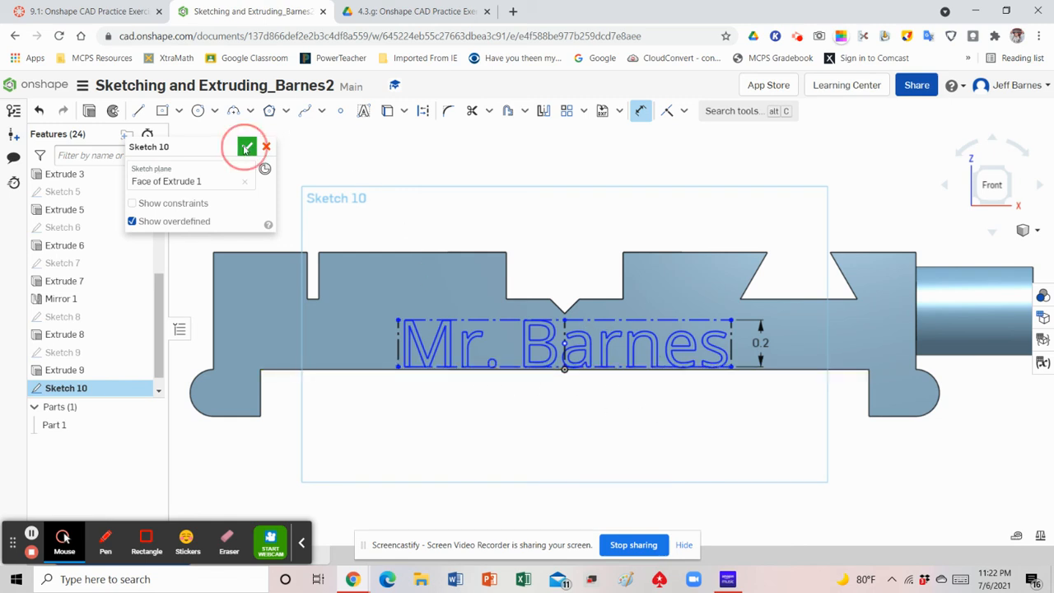
Show the part in isometric view and extrude the name text outward from the front face with a blind depth of 0.05 in
click(1037, 231)
click(993, 247)
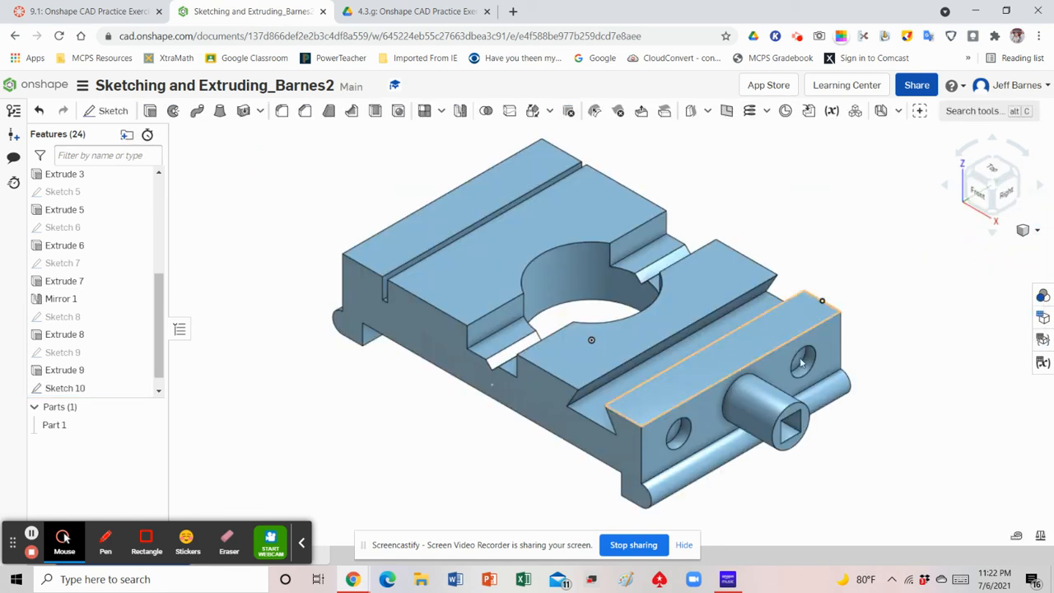
click(150, 111)
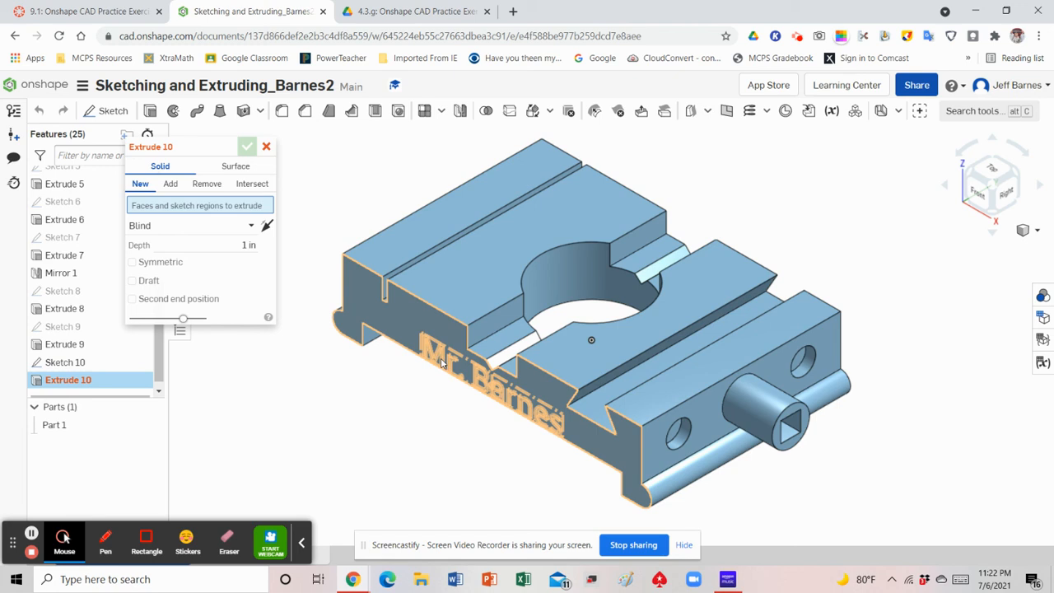
click(443, 363)
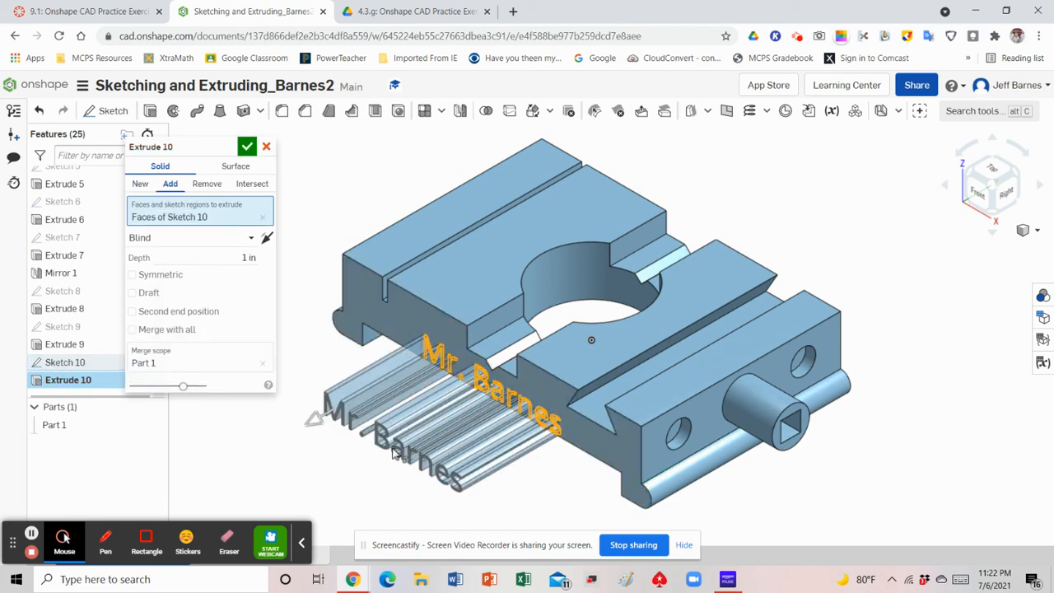
click(234, 257)
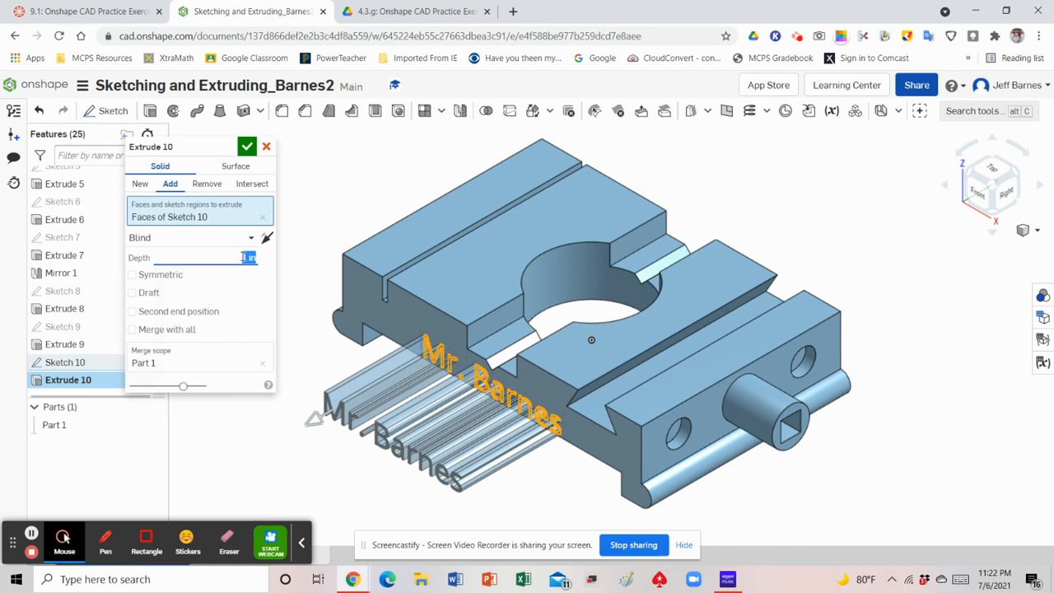
text(1)
key(Return)
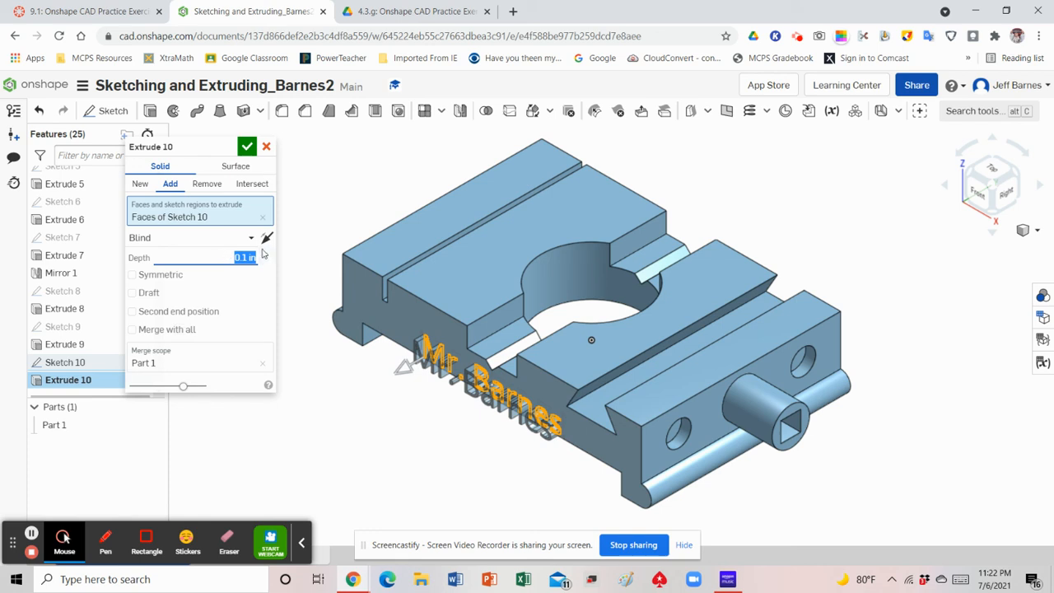
text(05)
key(Return)
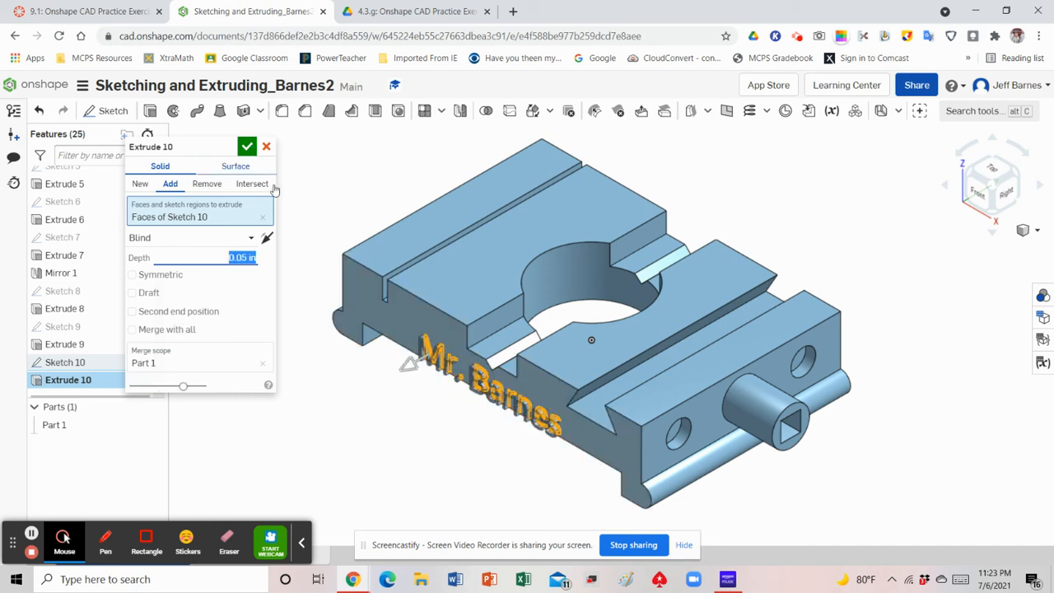
Preview the text extrude as Remove, set it to New so the letters become separate parts, and accept it
click(209, 186)
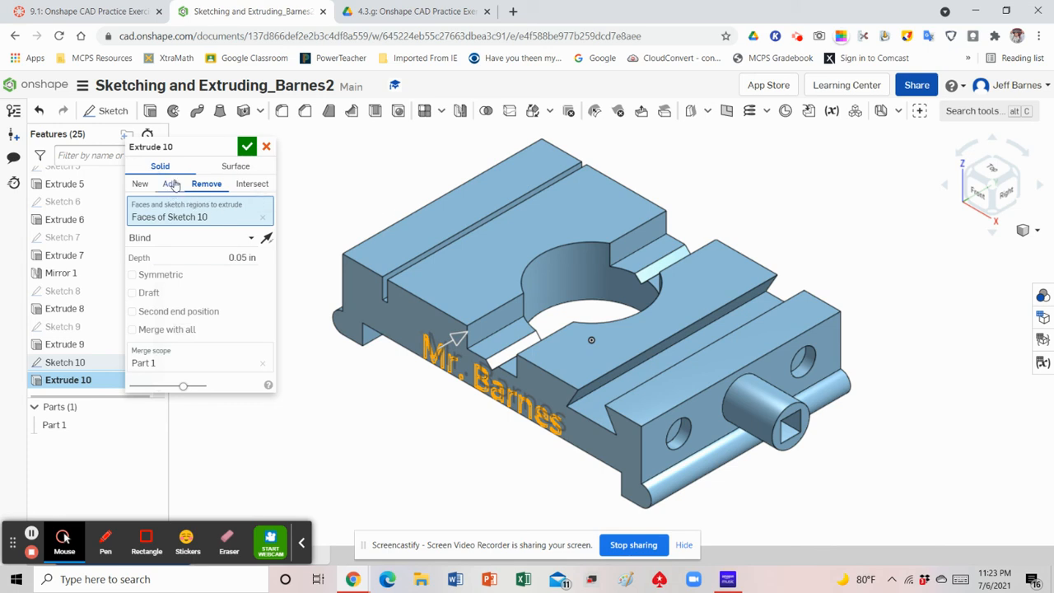
click(138, 187)
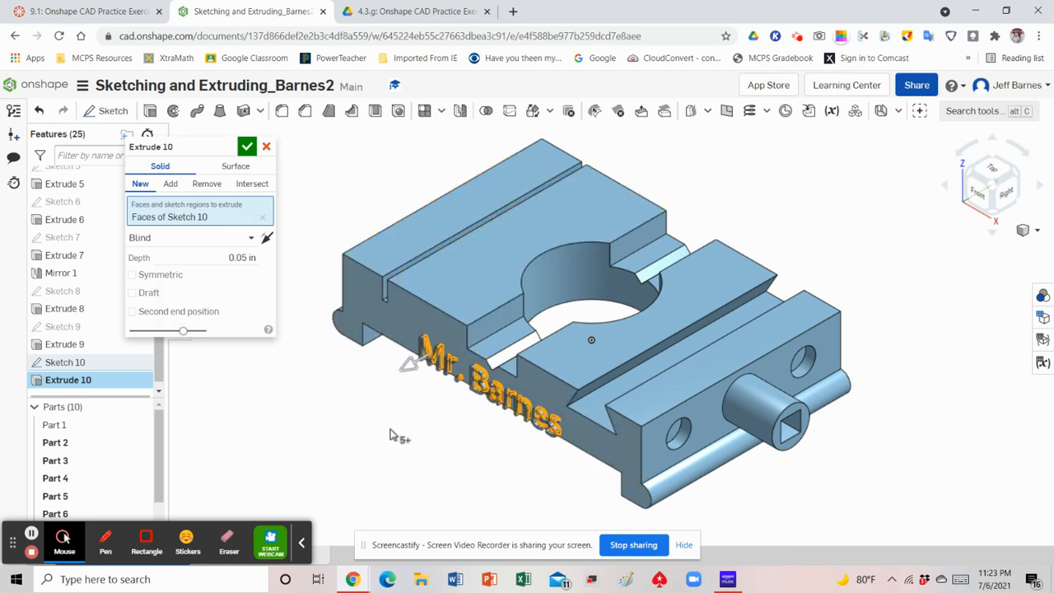
click(248, 148)
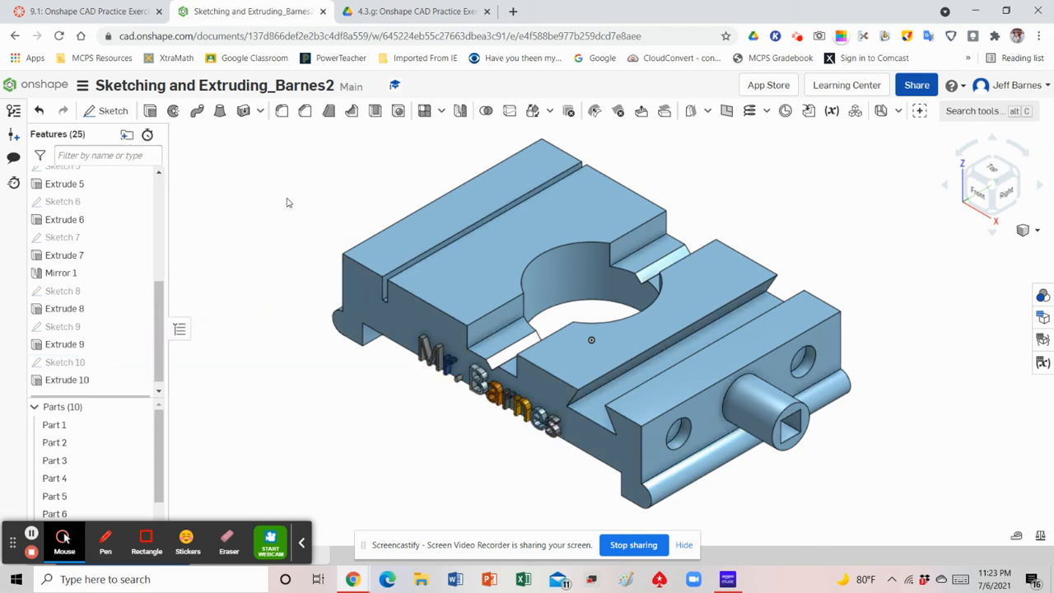